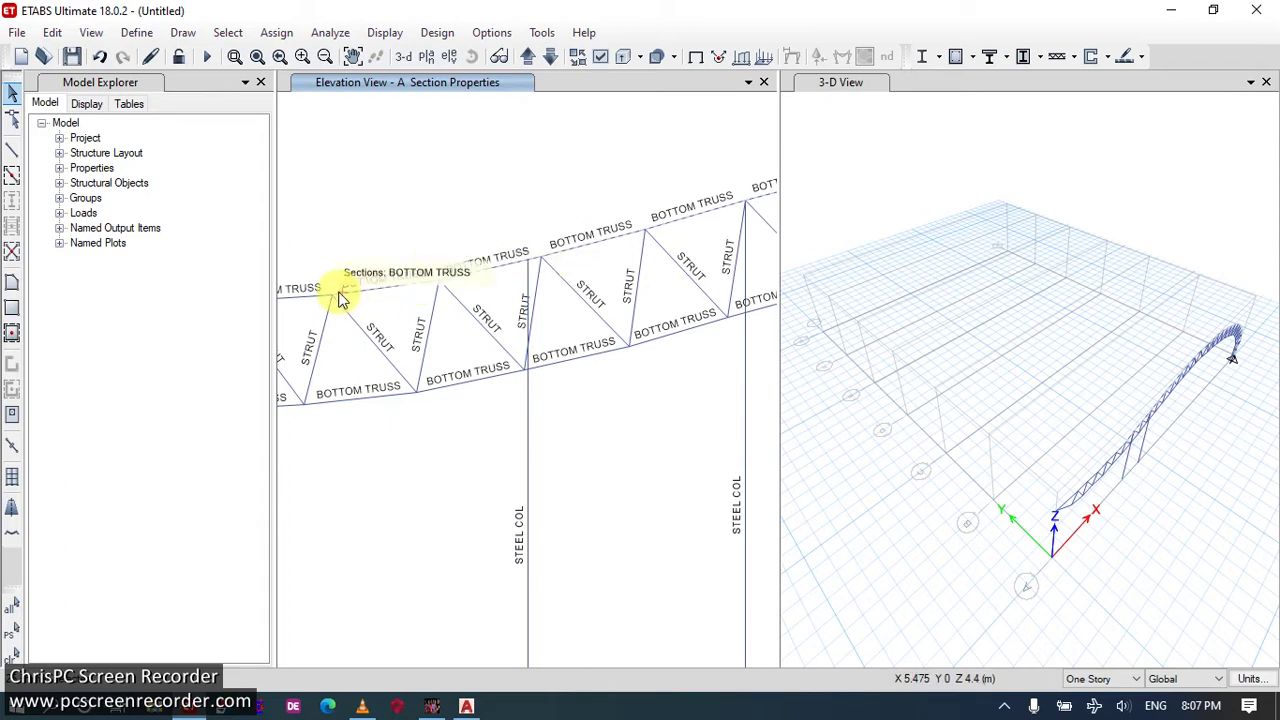
# Zoom the elevation and select the top-chord members wrongly assigned the BOTTOM TRUSS section.
pyautogui.scroll(-5, 605, 460)
pyautogui.scroll(5, 545, 445)
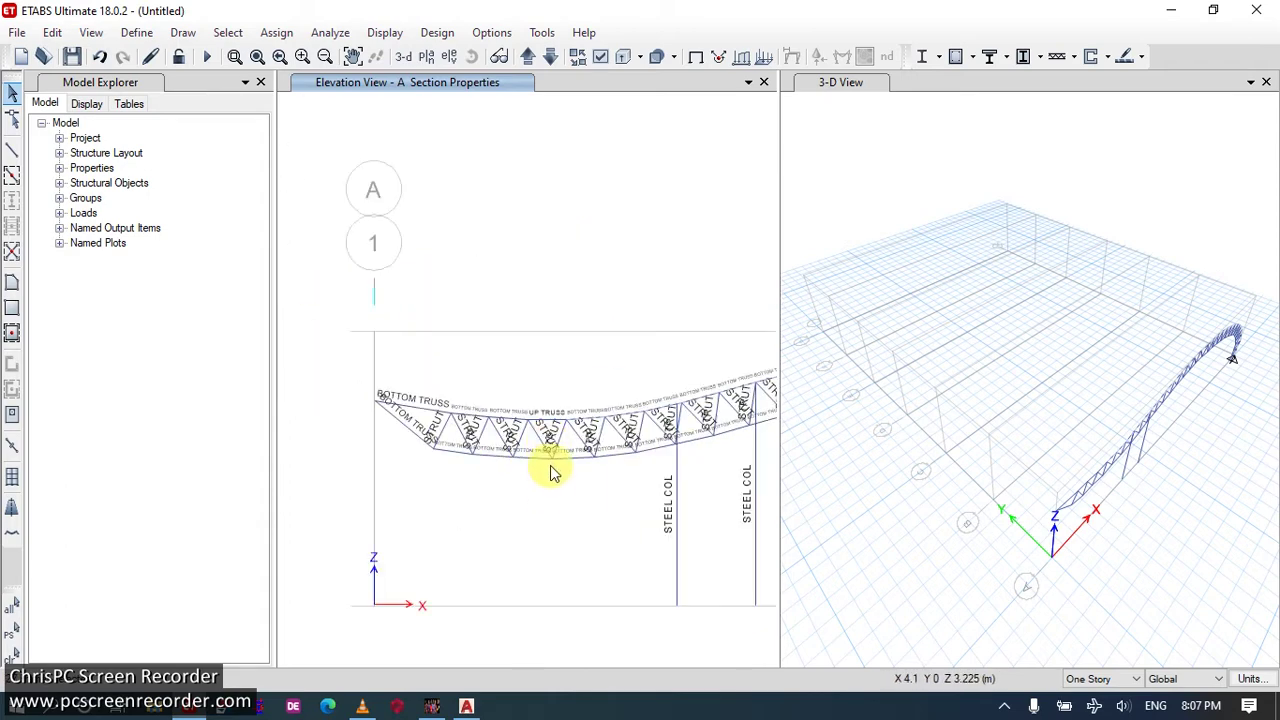
pyautogui.scroll(3, 551, 457)
pyautogui.click(566, 354)
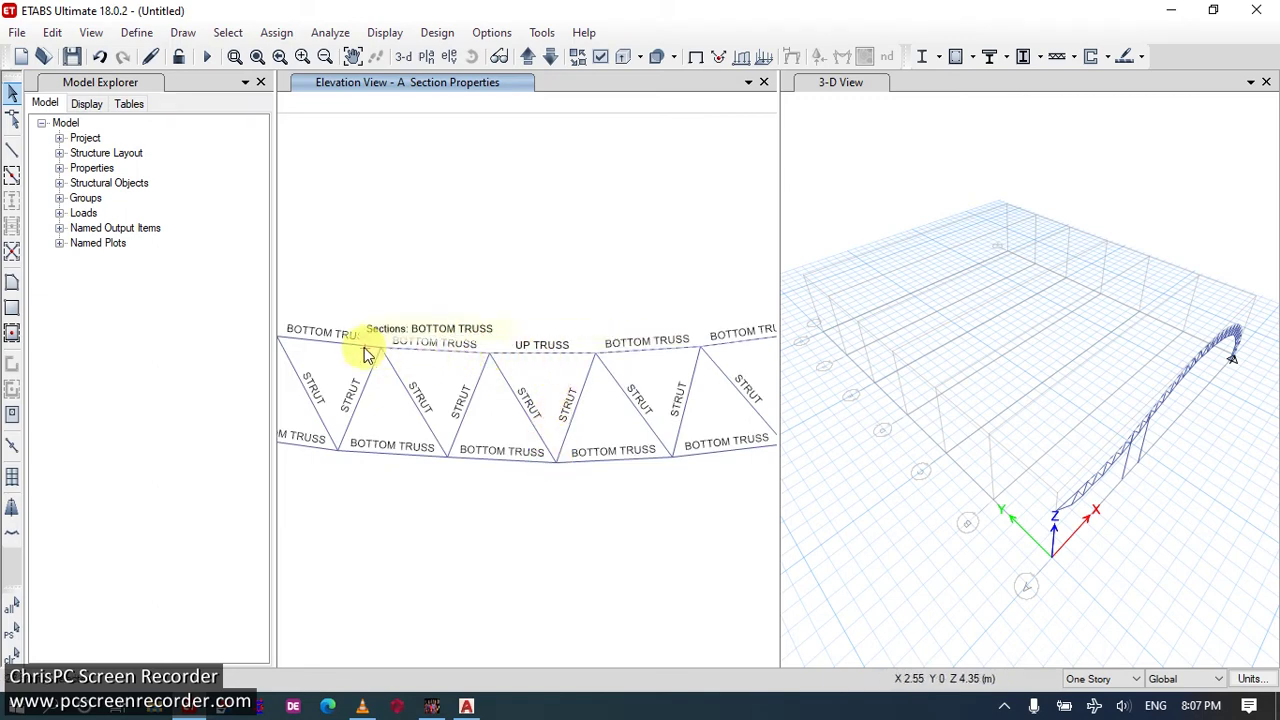
pyautogui.scroll(-3, 566, 445)
pyautogui.scroll(2, 540, 436)
pyautogui.scroll(-3, 543, 280)
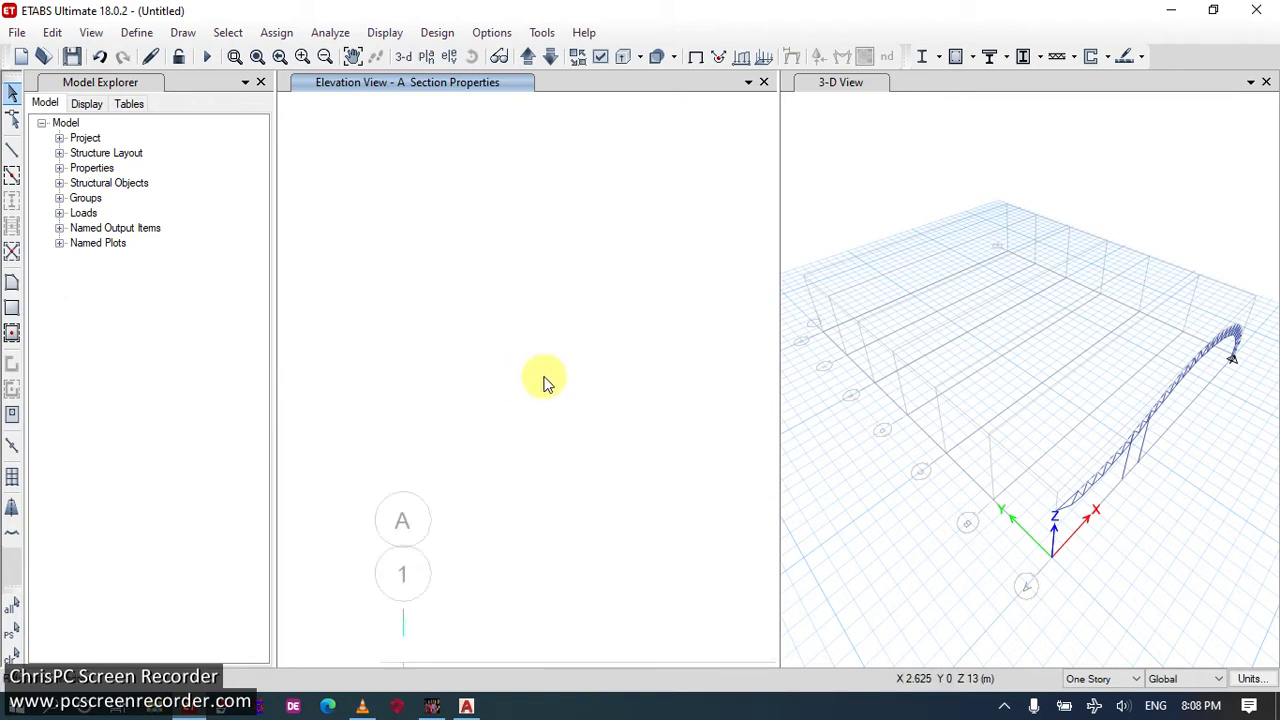
pyautogui.scroll(-2, 543, 380)
pyautogui.scroll(4, 545, 420)
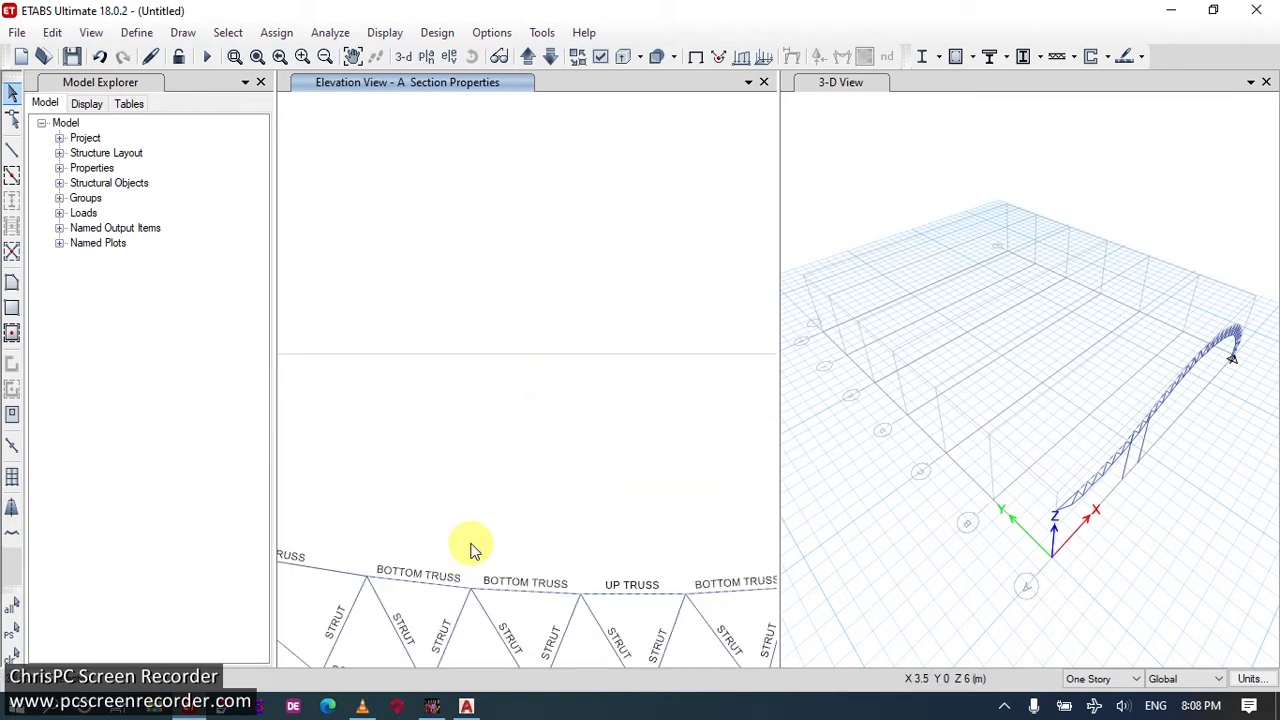
pyautogui.scroll(-2, 472, 548)
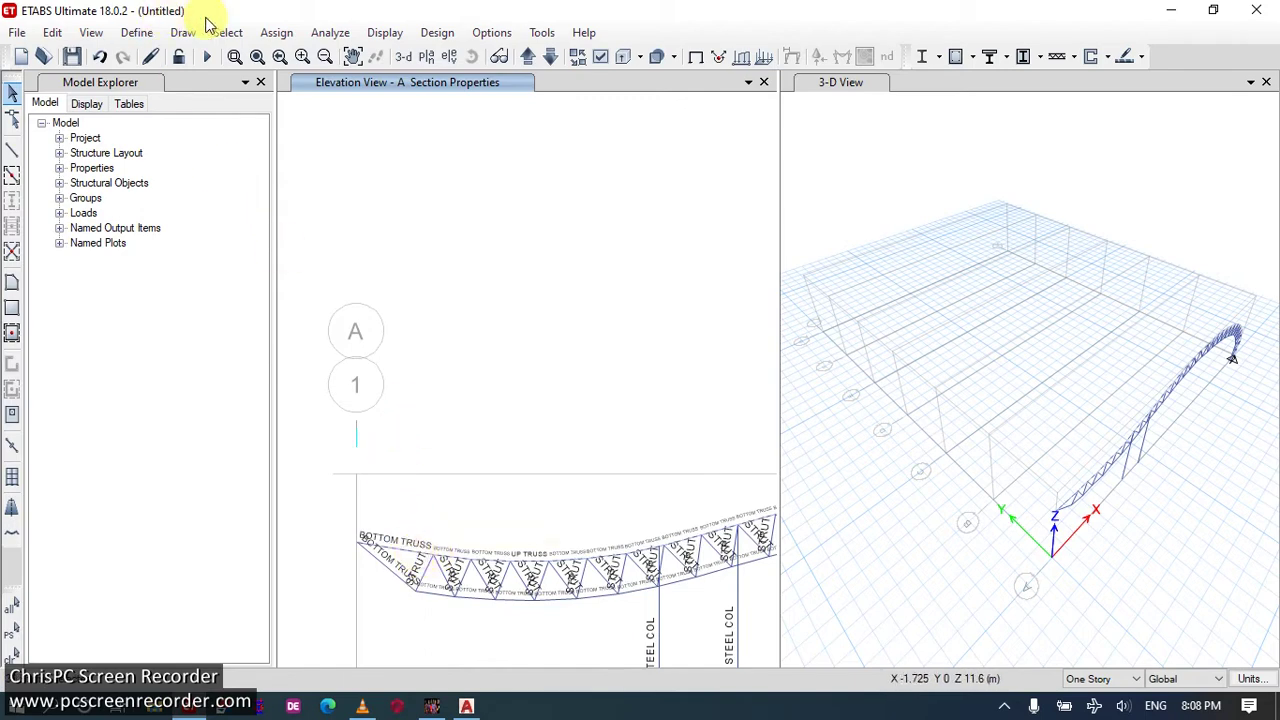
# Assign the UP TRUSS frame section to the selected top-chord members.
pyautogui.click(272, 32)
pyautogui.moveTo(437, 113)
pyautogui.moveTo(457, 84)
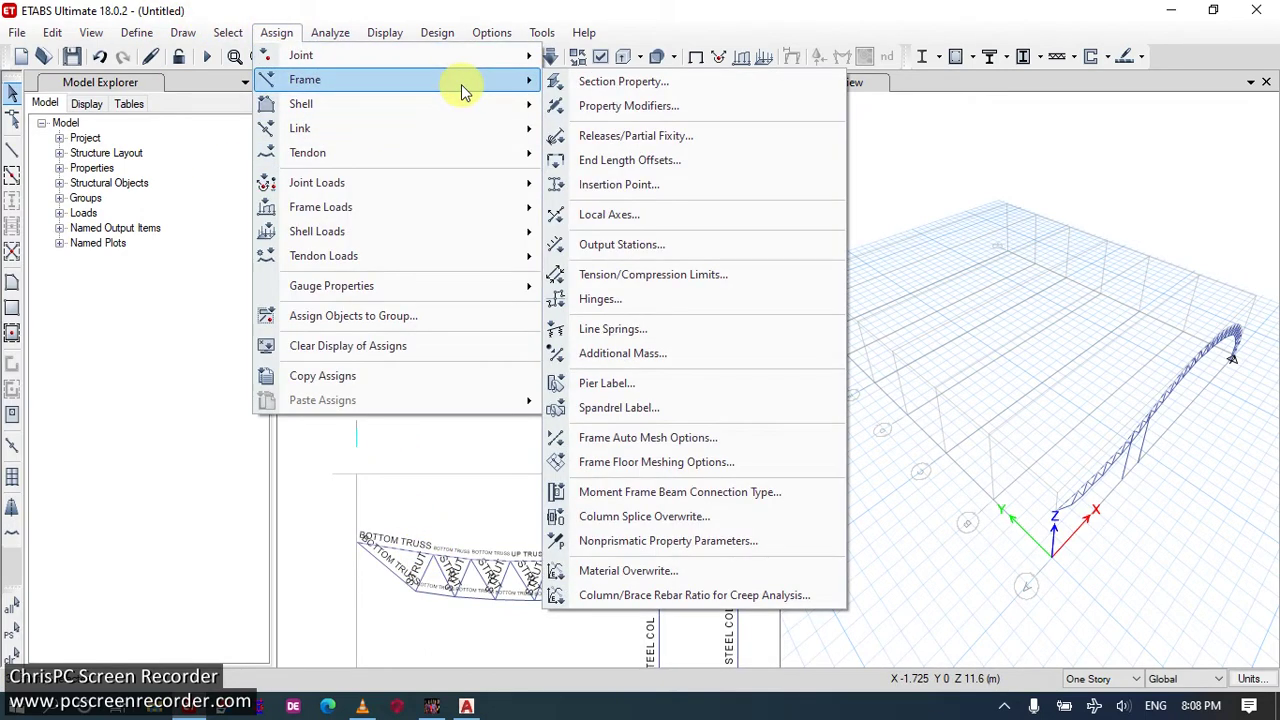
pyautogui.click(640, 82)
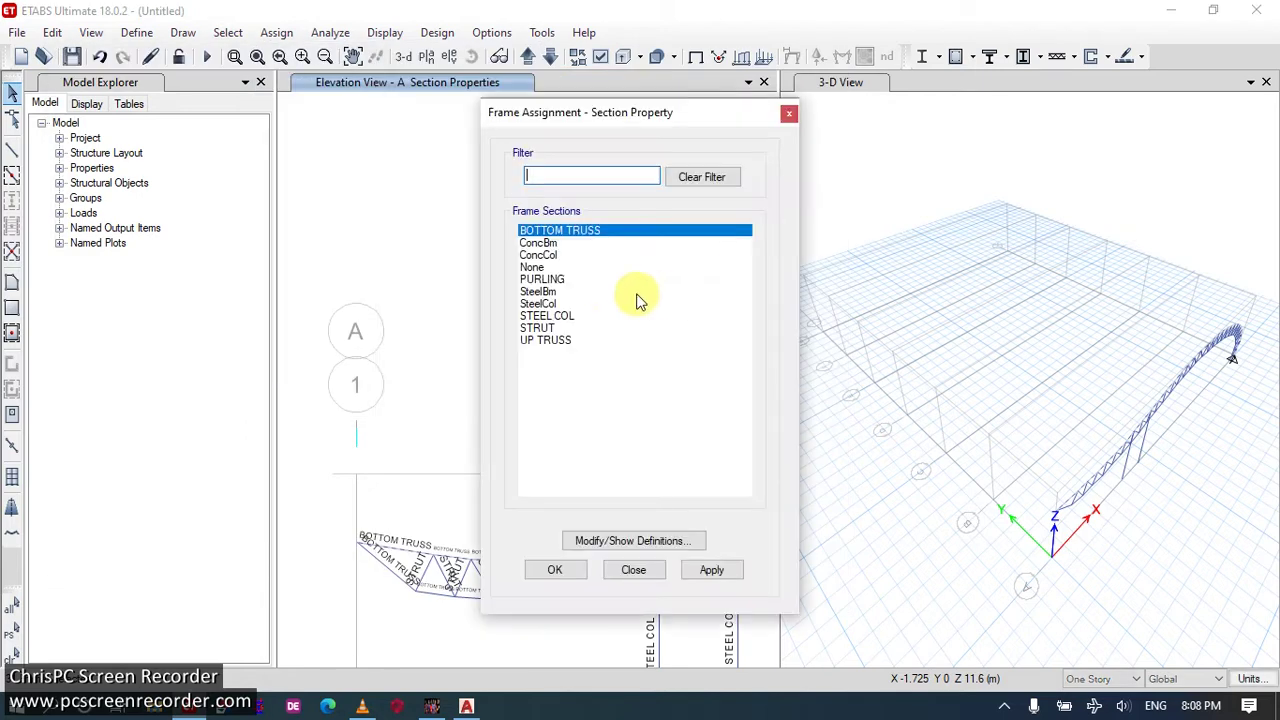
pyautogui.click(566, 340)
pyautogui.click(705, 571)
pyautogui.click(555, 573)
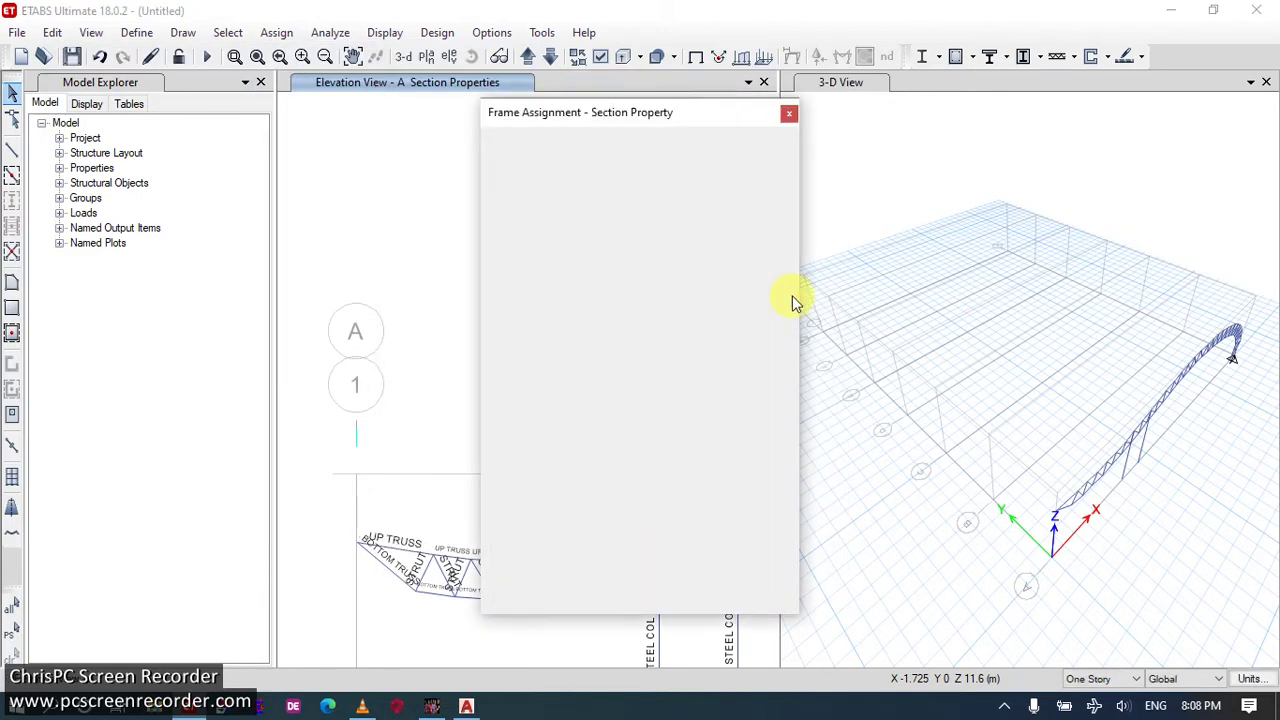
# Show a rendered 3D view of the truss and columns and orbit it toward a top-down view.
pyautogui.click(835, 201)
pyautogui.click(91, 32)
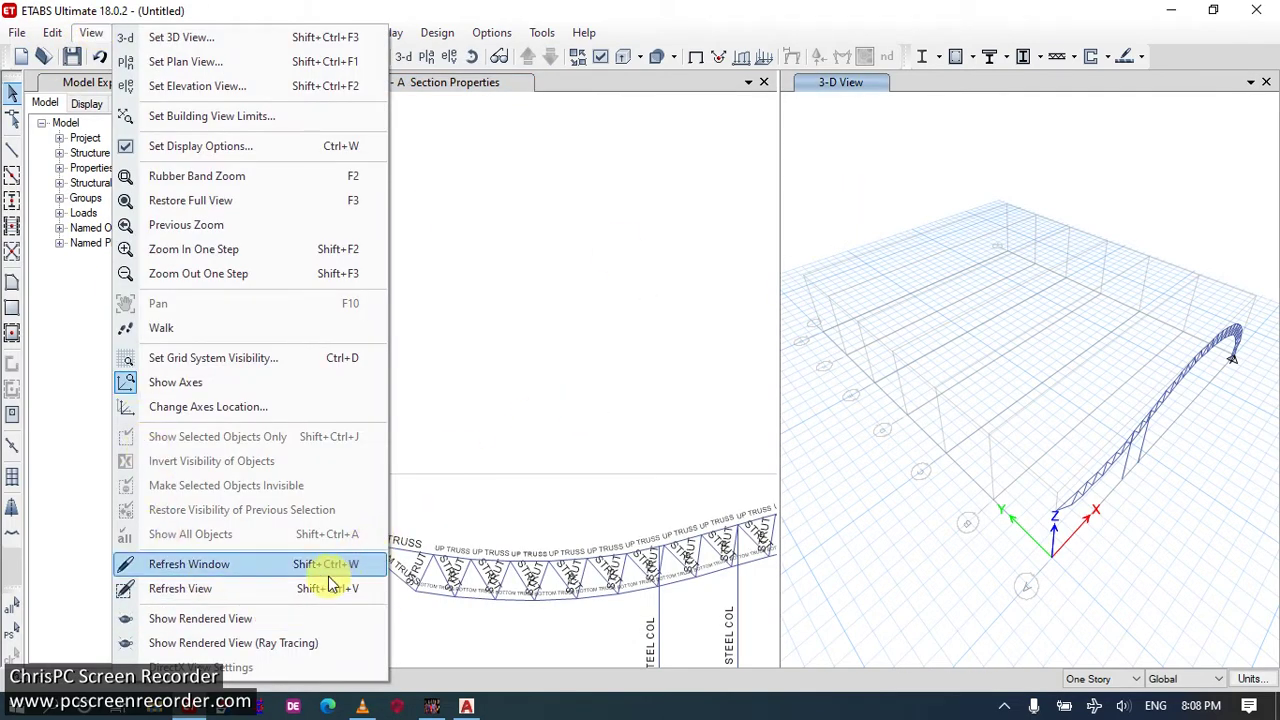
pyautogui.click(326, 620)
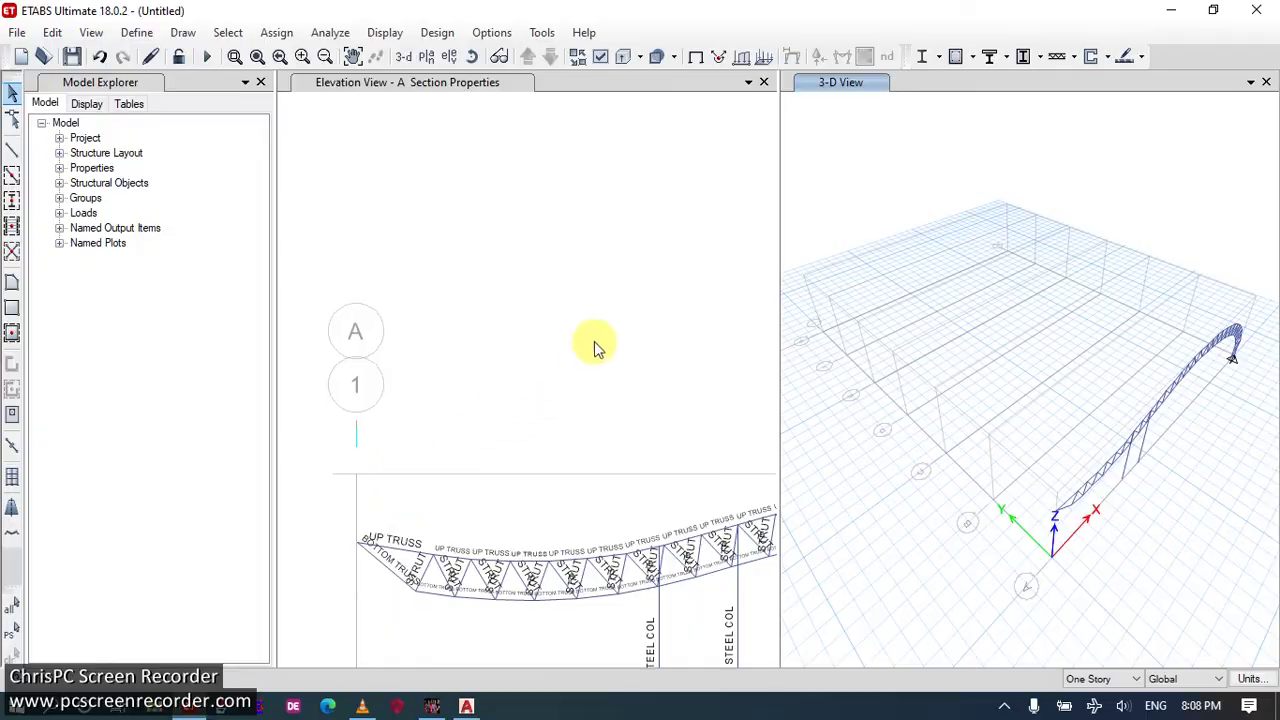
pyautogui.moveTo(722, 402); pyautogui.dragTo(505, 316)
pyautogui.moveTo(591, 320); pyautogui.dragTo(531, 397)
# Close the rendered view, zoom into the elevation and select a steel column.
pyautogui.click(1075, 84)
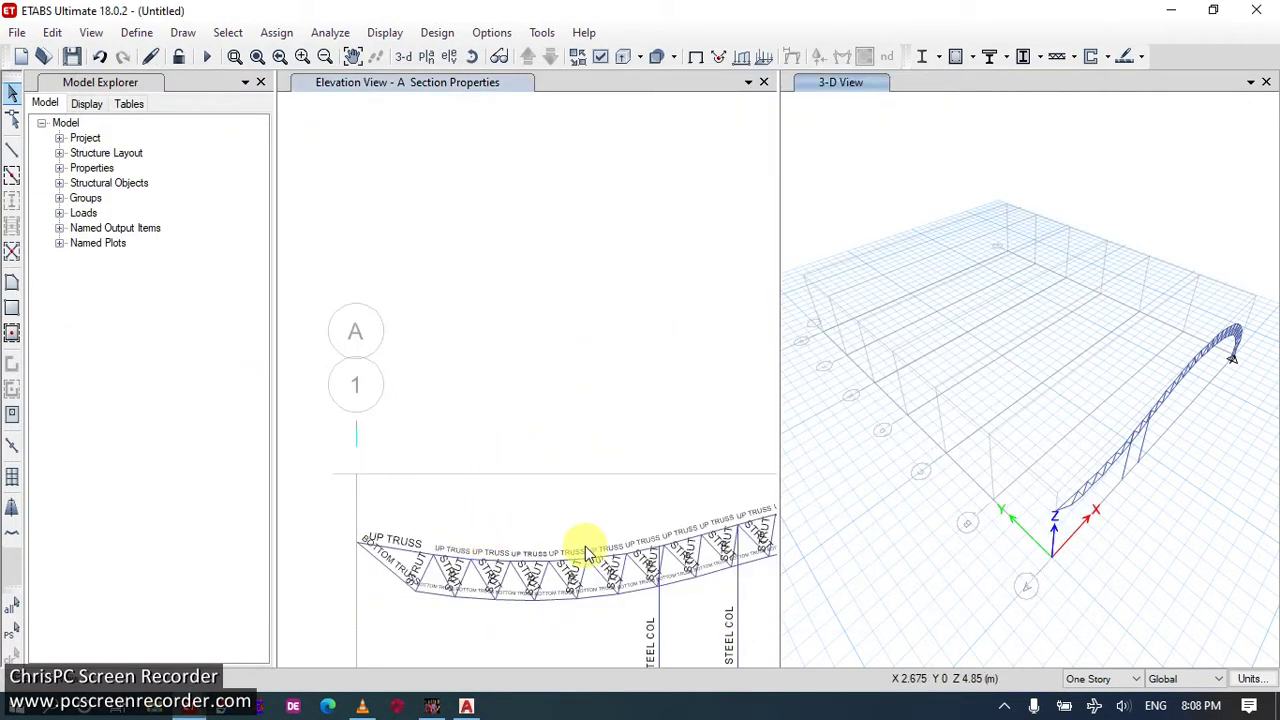
pyautogui.scroll(3, 671, 566)
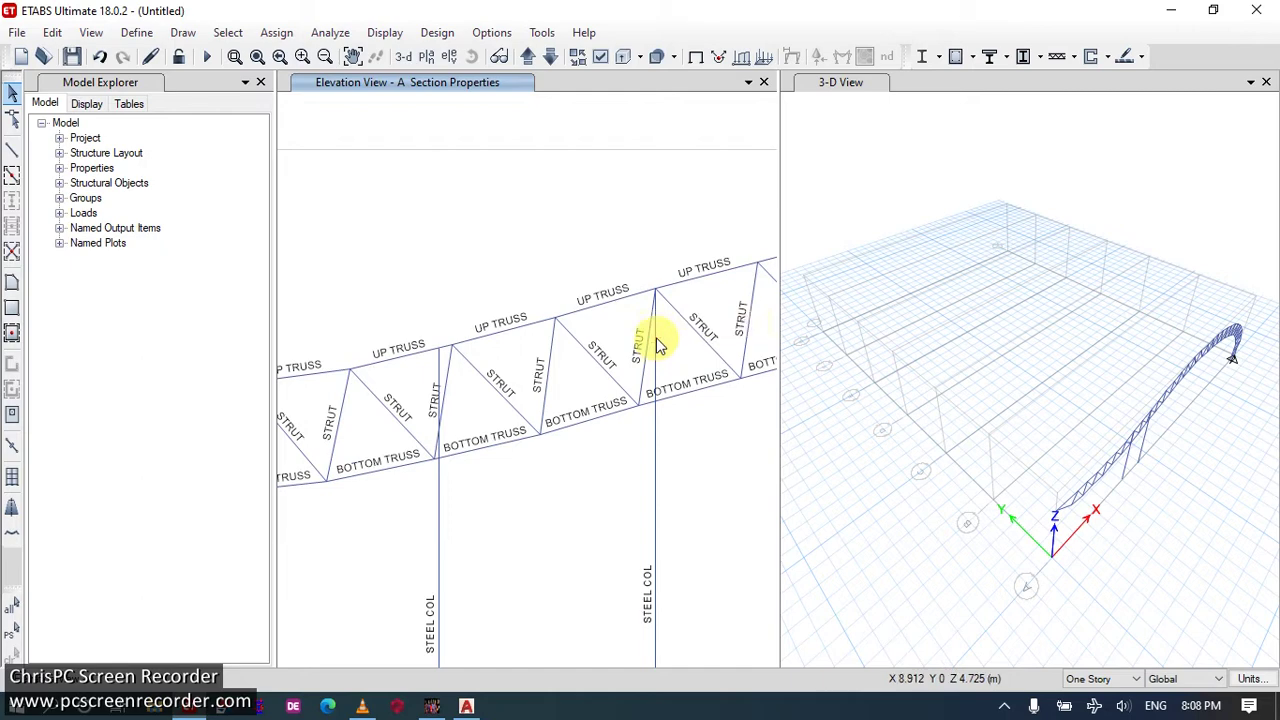
pyautogui.scroll(3, 656, 310)
pyautogui.scroll(1, 656, 303)
pyautogui.click(651, 306)
pyautogui.scroll(-3, 649, 195)
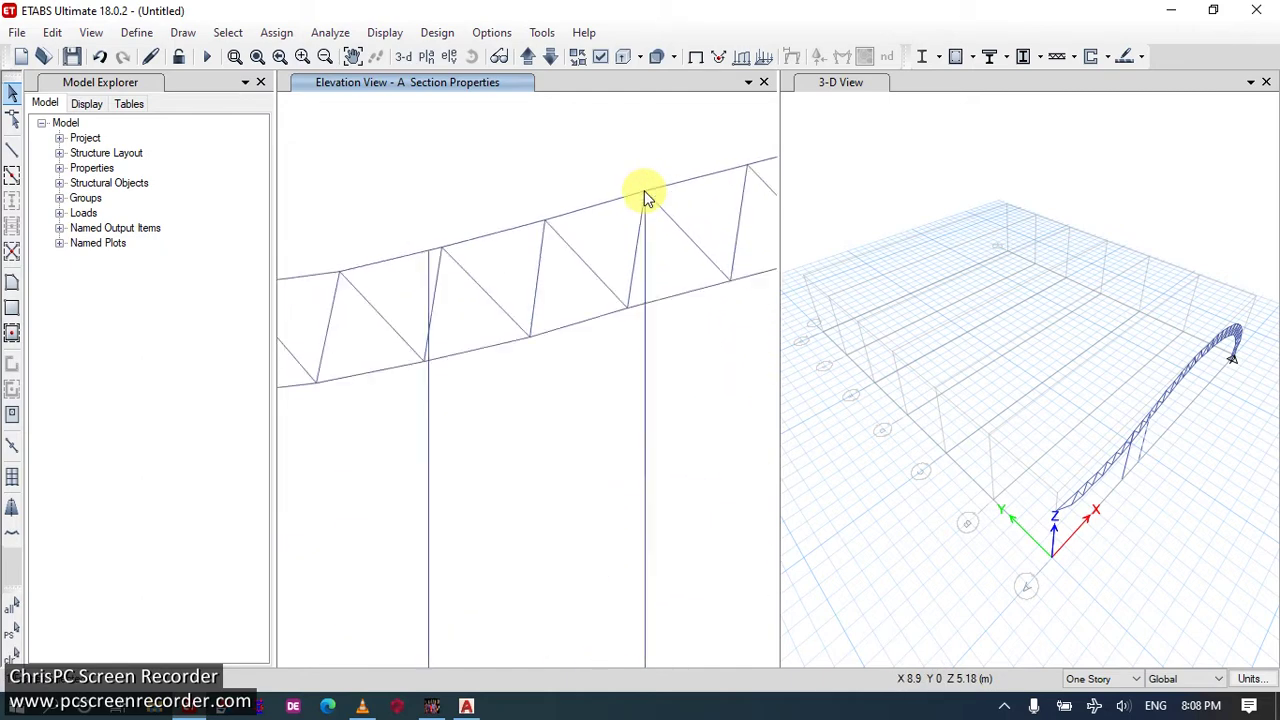
pyautogui.scroll(4, 663, 177)
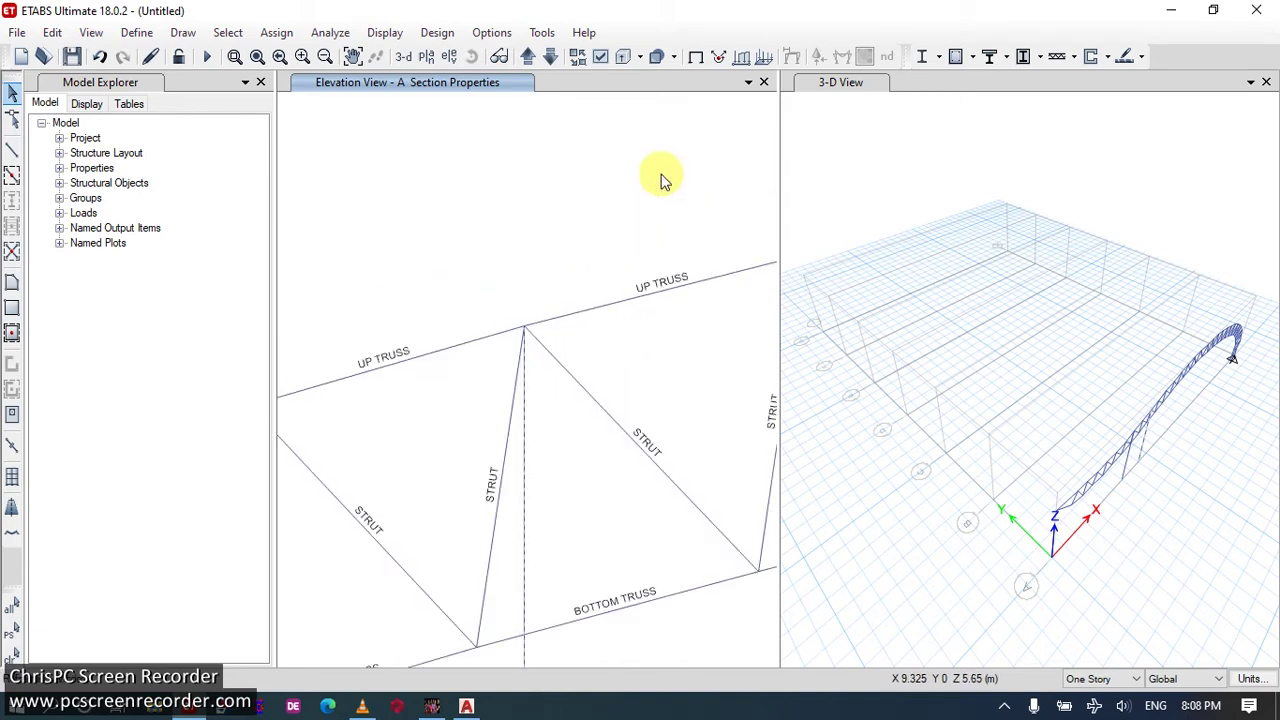
pyautogui.scroll(-4, 587, 280)
pyautogui.scroll(3, 663, 257)
pyautogui.scroll(-4, 569, 452)
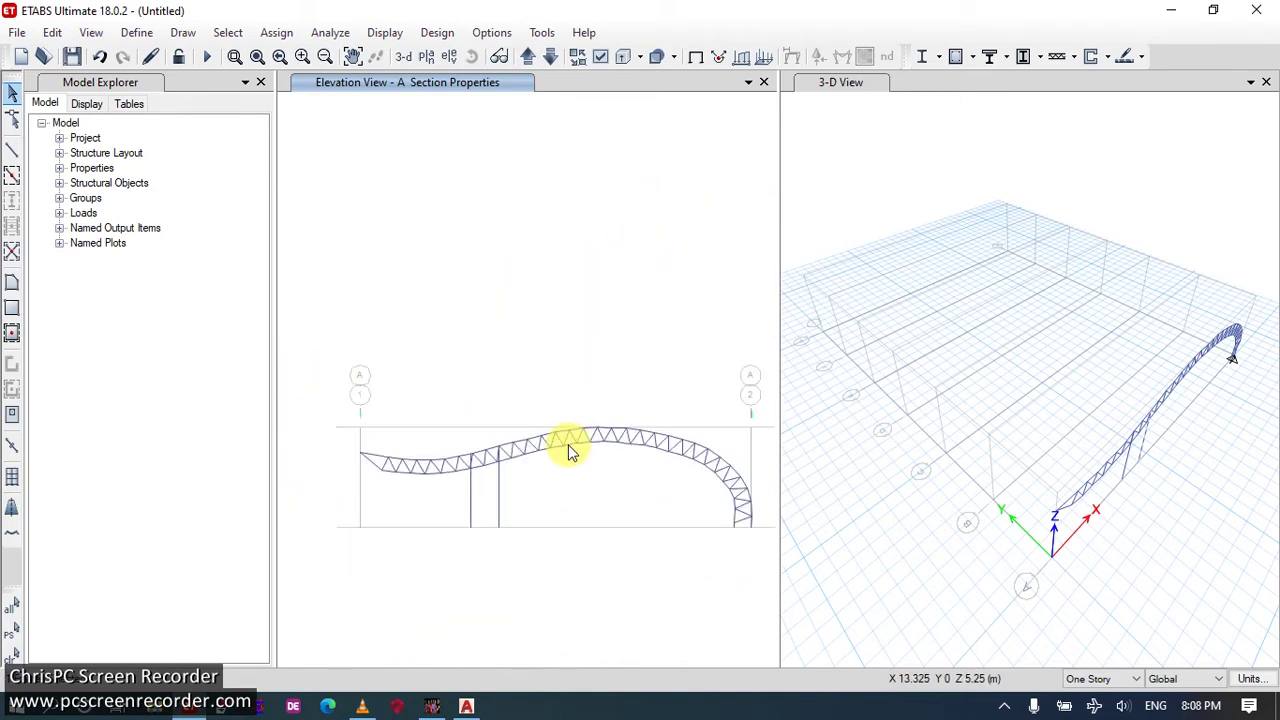
# Window-select every member of the curved truss and join the frames with Join Frames.
pyautogui.moveTo(766, 560); pyautogui.dragTo(280, 338)
pyautogui.click(52, 32)
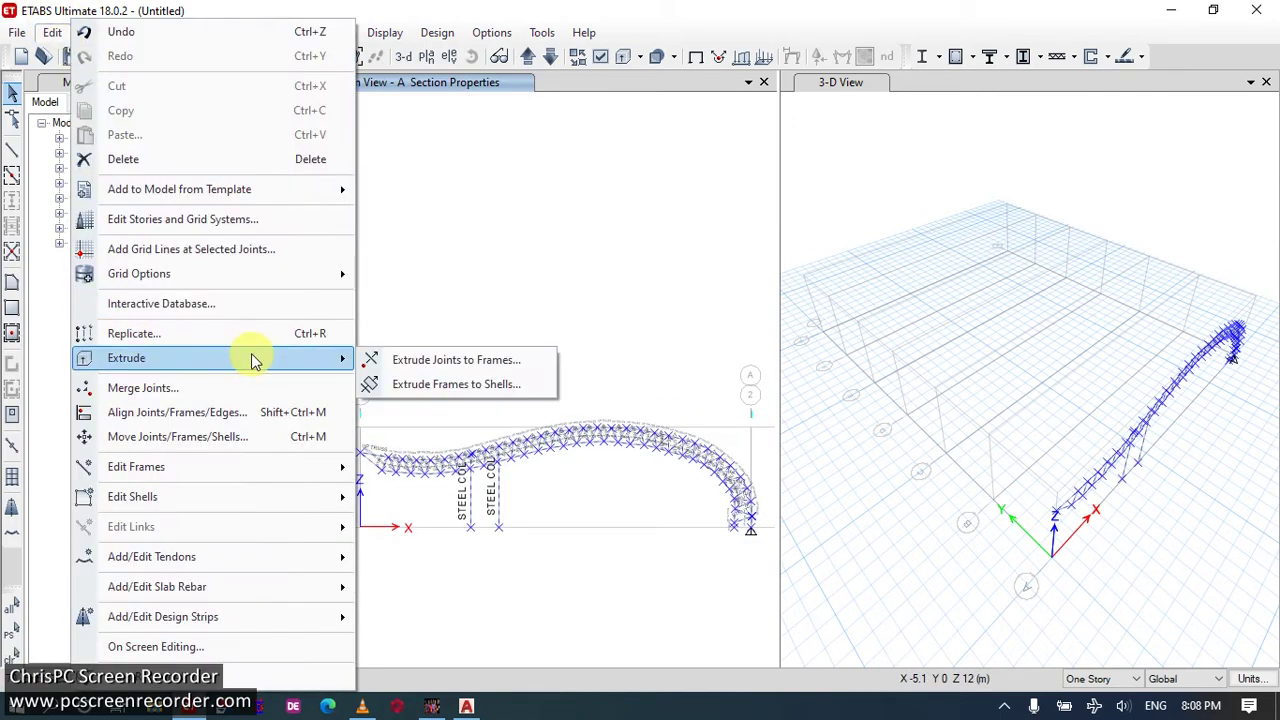
pyautogui.moveTo(293, 472)
pyautogui.click(425, 492)
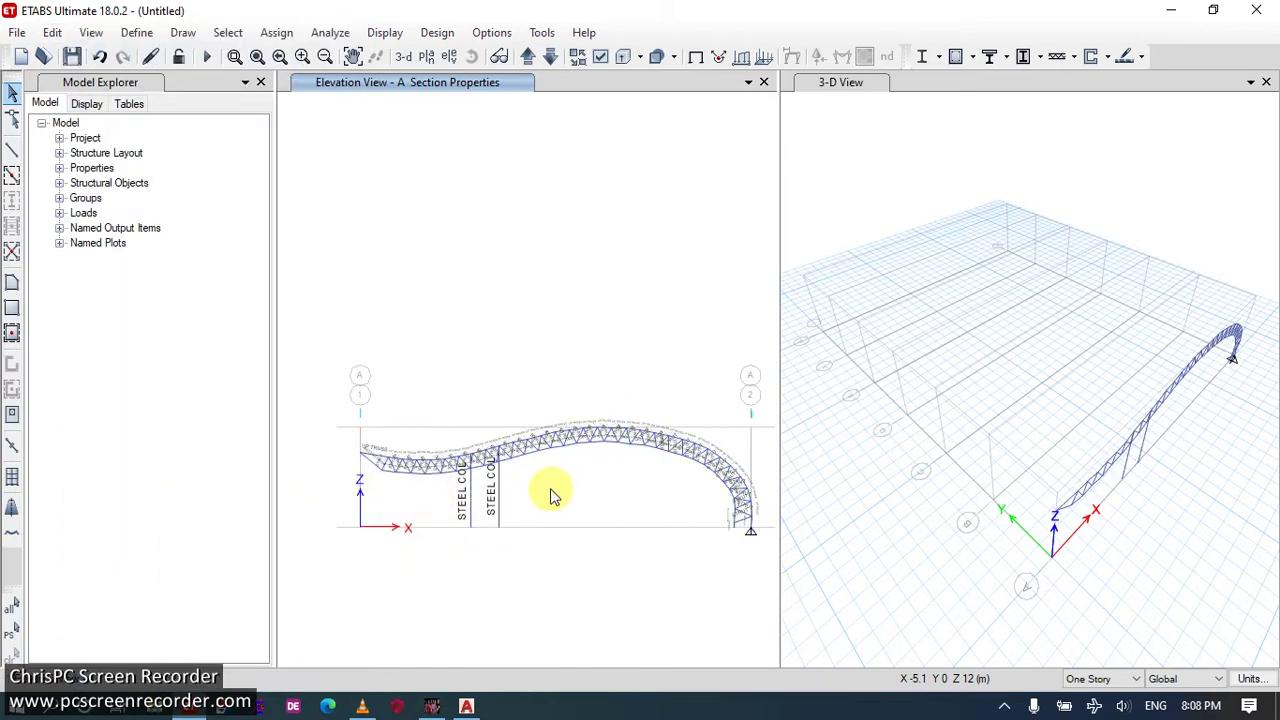
pyautogui.click(931, 284)
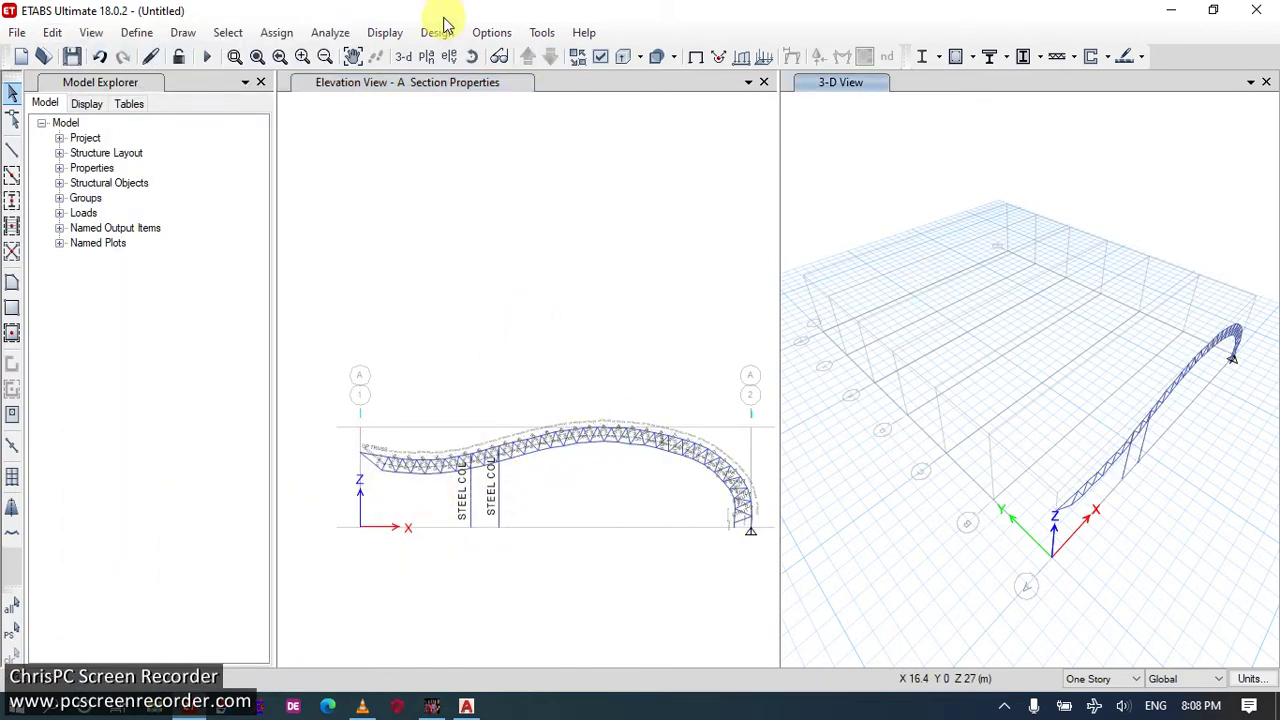
pyautogui.click(91, 32)
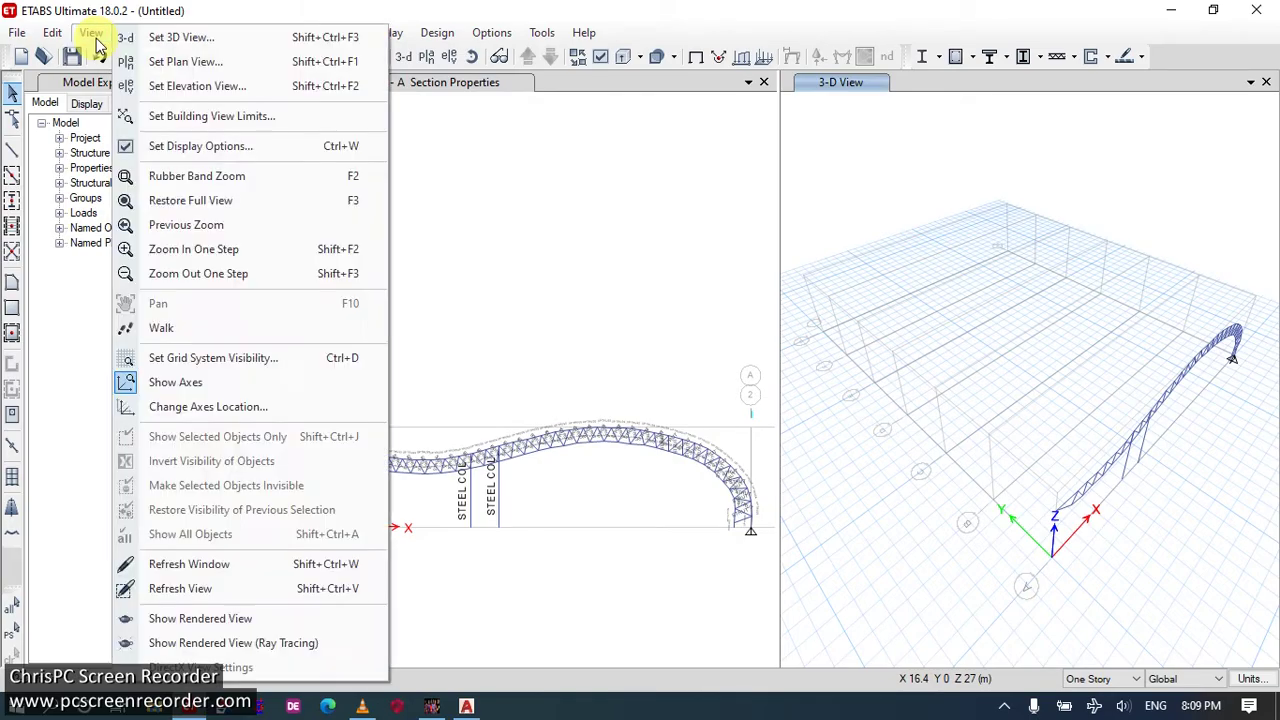
pyautogui.click(297, 618)
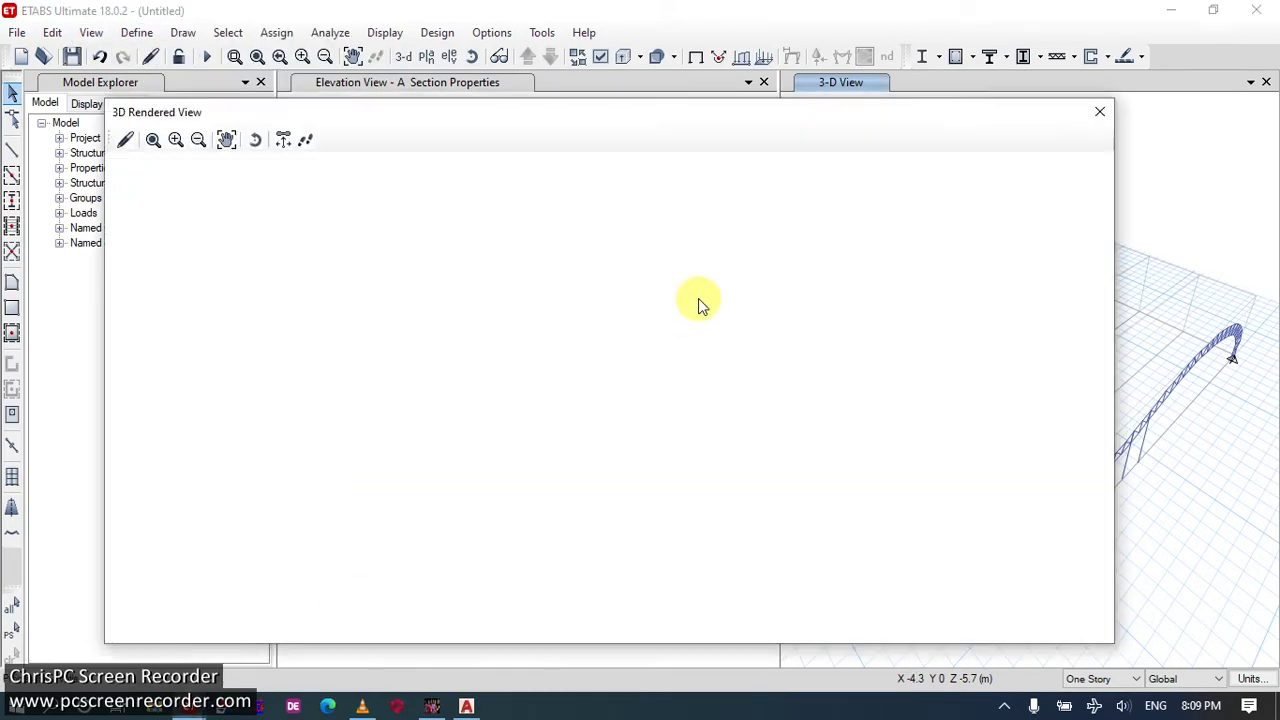
pyautogui.scroll(2, 733, 425)
pyautogui.moveTo(733, 425); pyautogui.dragTo(535, 328)
pyautogui.moveTo(860, 409)
pyautogui.mouseDown()
pyautogui.moveTo(709, 409)
pyautogui.moveTo(757, 403)
pyautogui.moveTo(609, 354)
pyautogui.moveTo(610, 369)
pyautogui.moveTo(994, 463)
pyautogui.moveTo(991, 483)
pyautogui.moveTo(812, 480)
pyautogui.mouseUp()
pyautogui.scroll(5, 812, 480)
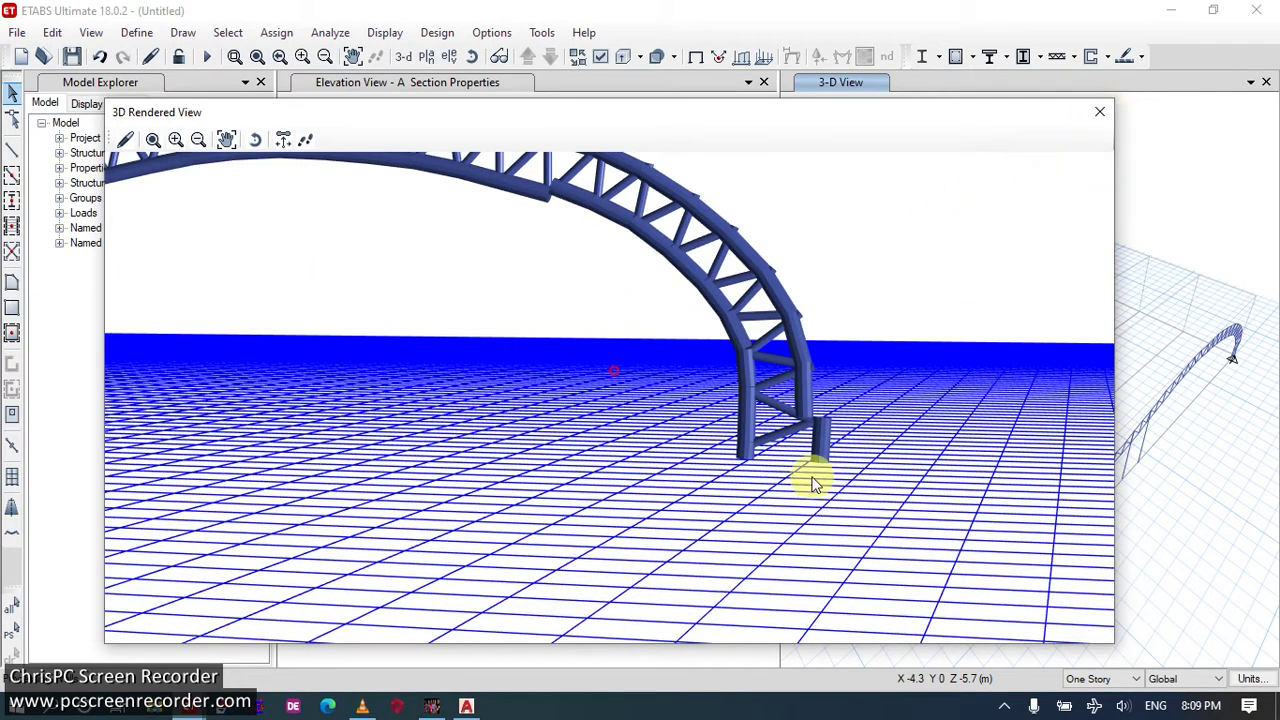
pyautogui.click(1100, 110)
pyautogui.scroll(5, 752, 537)
pyautogui.scroll(-5, 694, 257)
pyautogui.scroll(3, 654, 491)
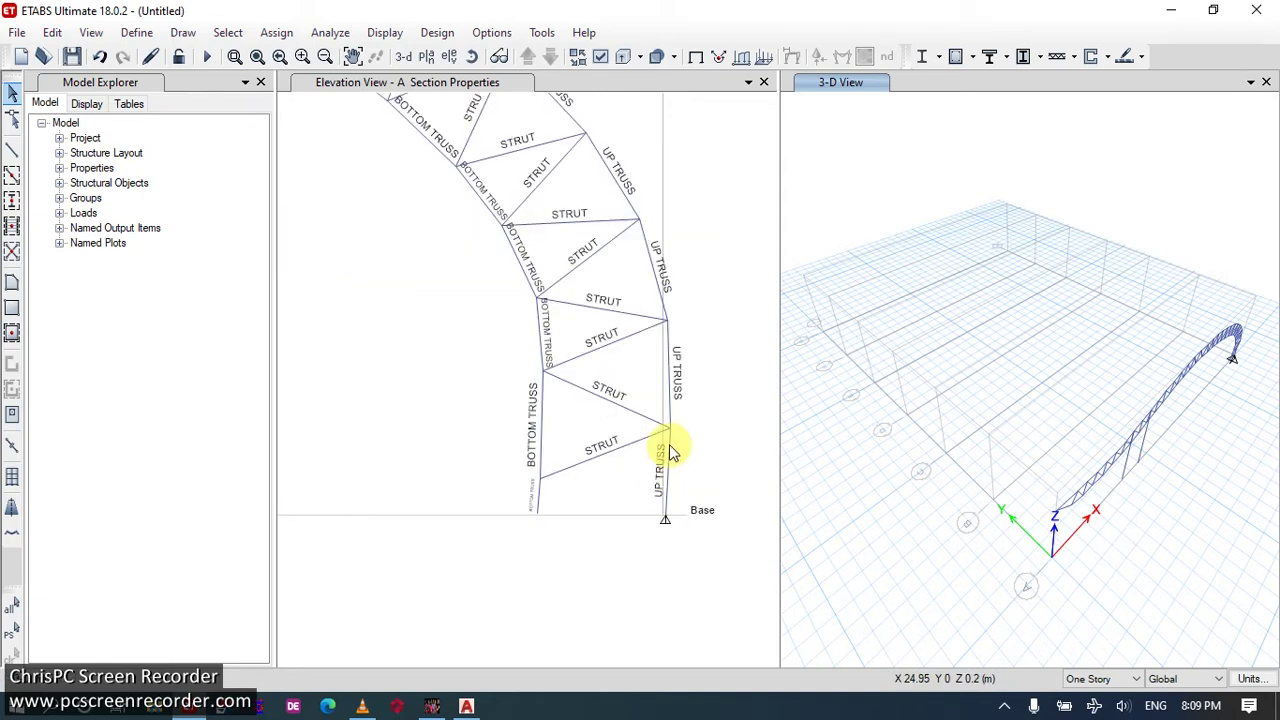
# Draw a 0.75 m UP TRUSS member from the lowest top-chord joint down to the base.
pyautogui.click(712, 483)
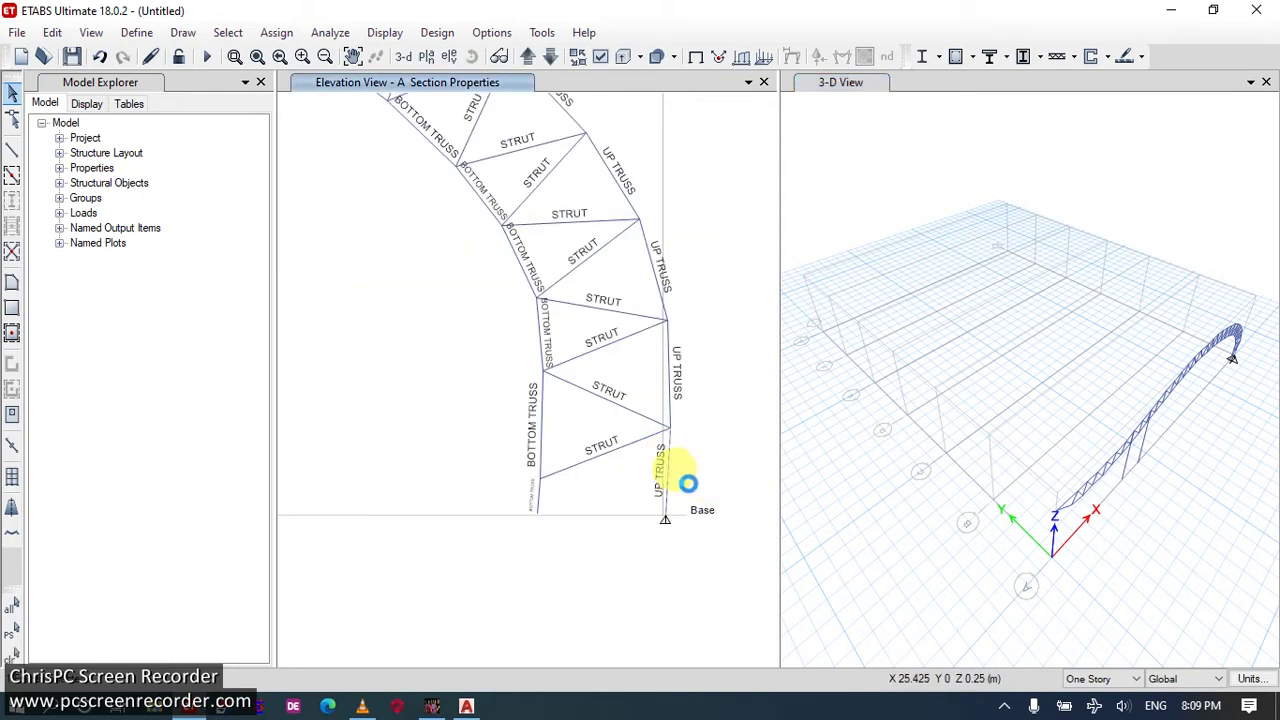
pyautogui.click(12, 148)
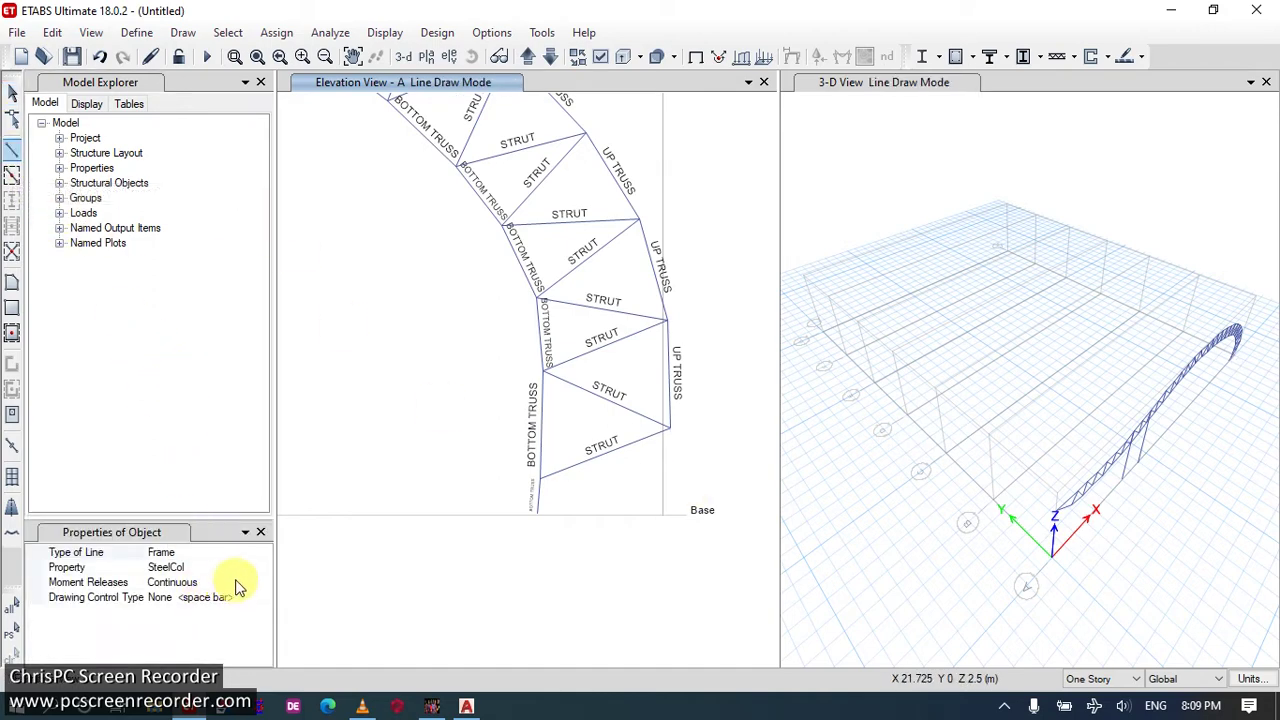
pyautogui.click(255, 566)
pyautogui.click(264, 568)
pyautogui.scroll(-2, 196, 630)
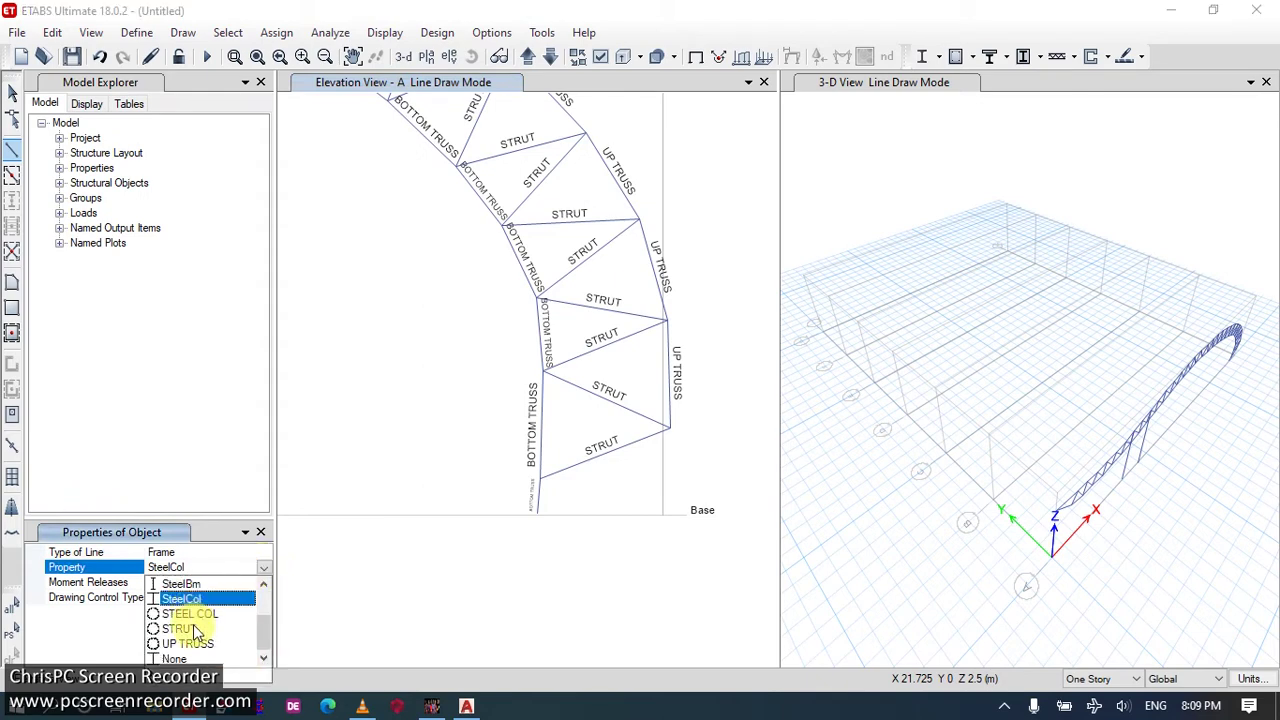
pyautogui.click(190, 644)
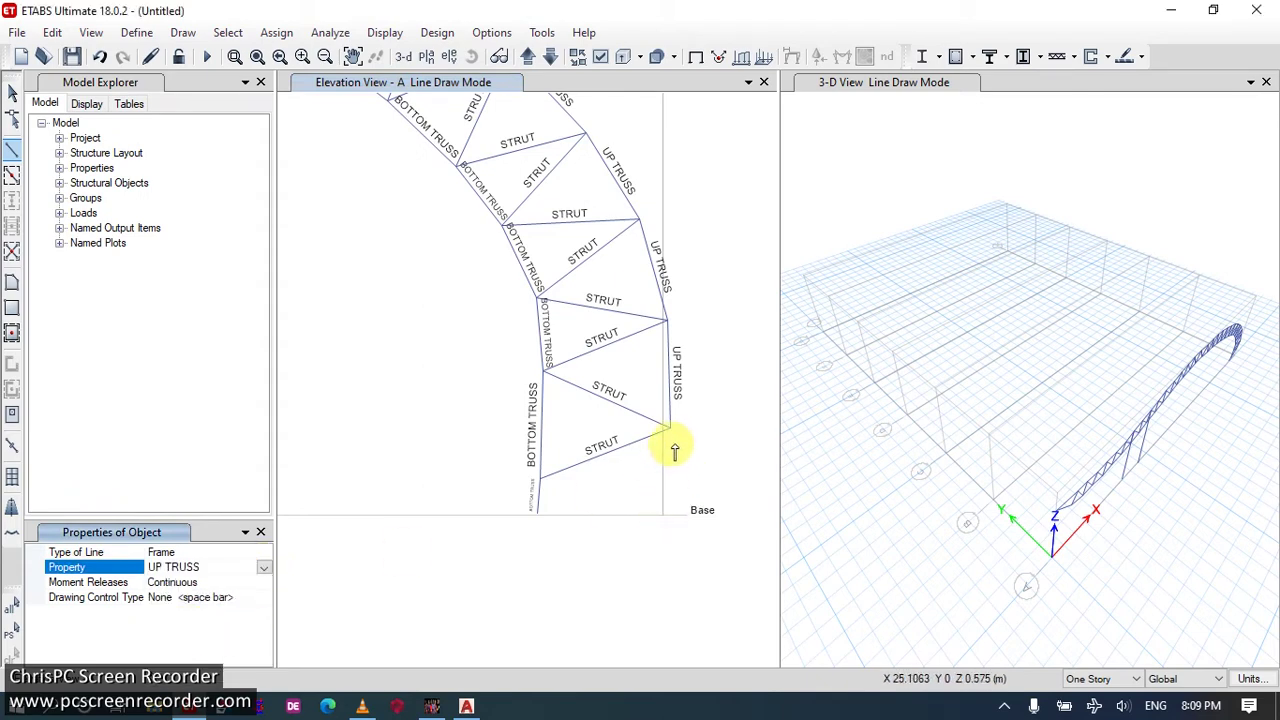
pyautogui.click(671, 429)
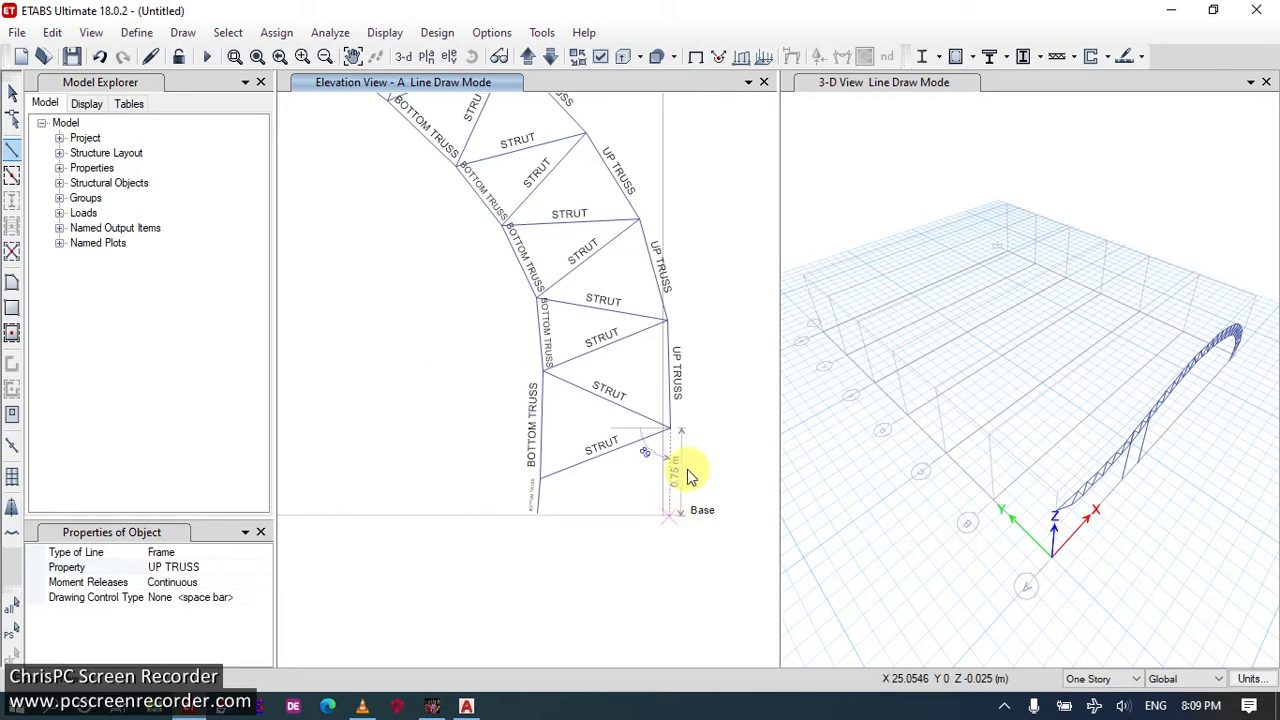
pyautogui.click(686, 468)
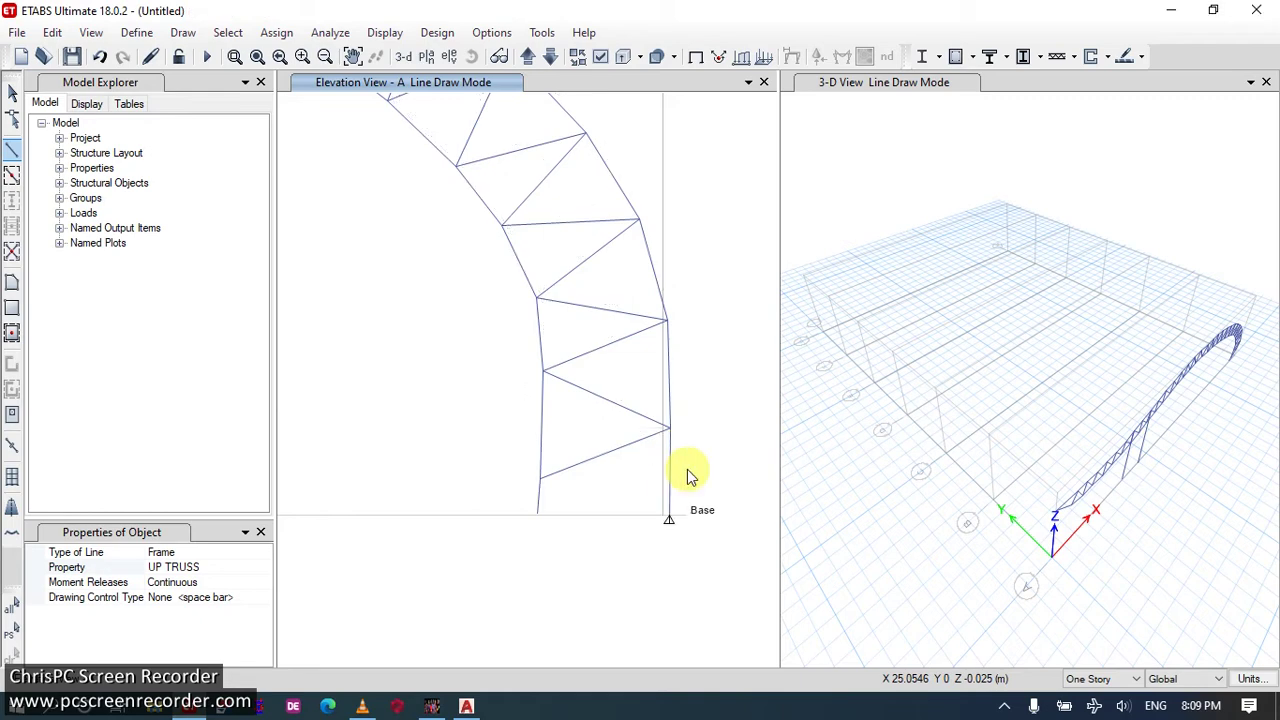
pyautogui.press('Escape')
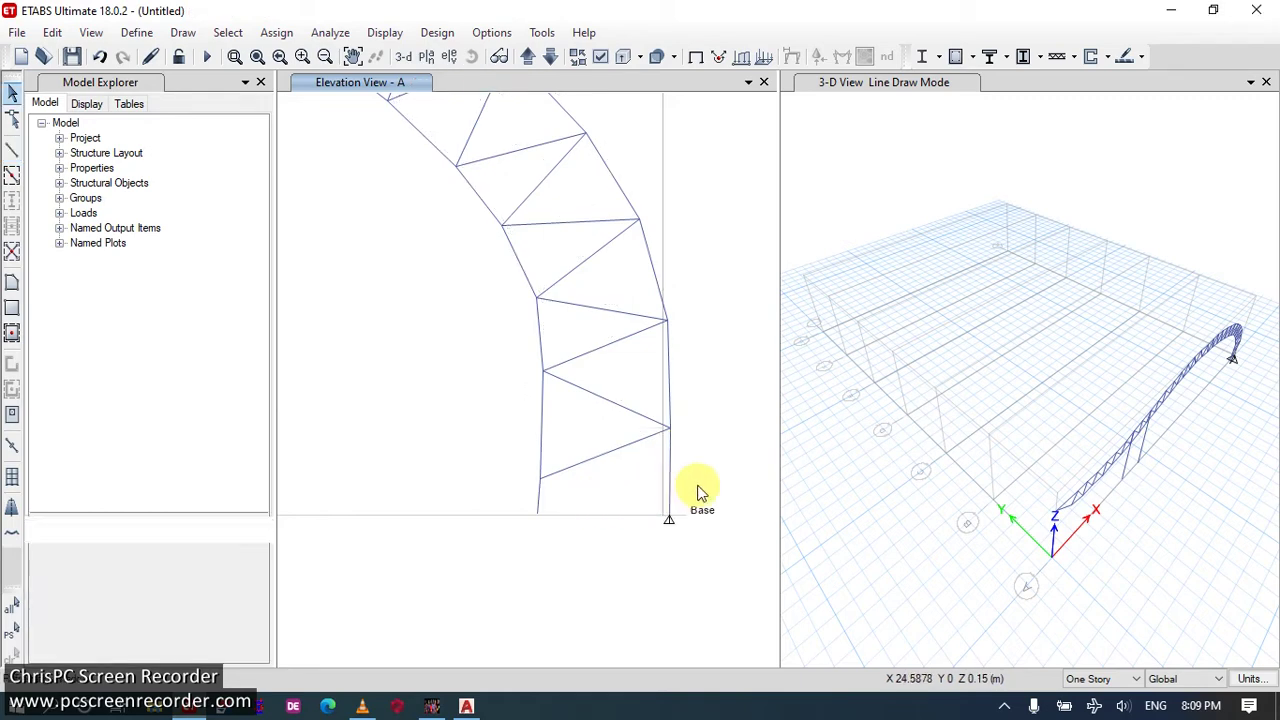
# Select the new member's base joint and both steel column base joints and assign pinned restraints.
pyautogui.click(537, 513)
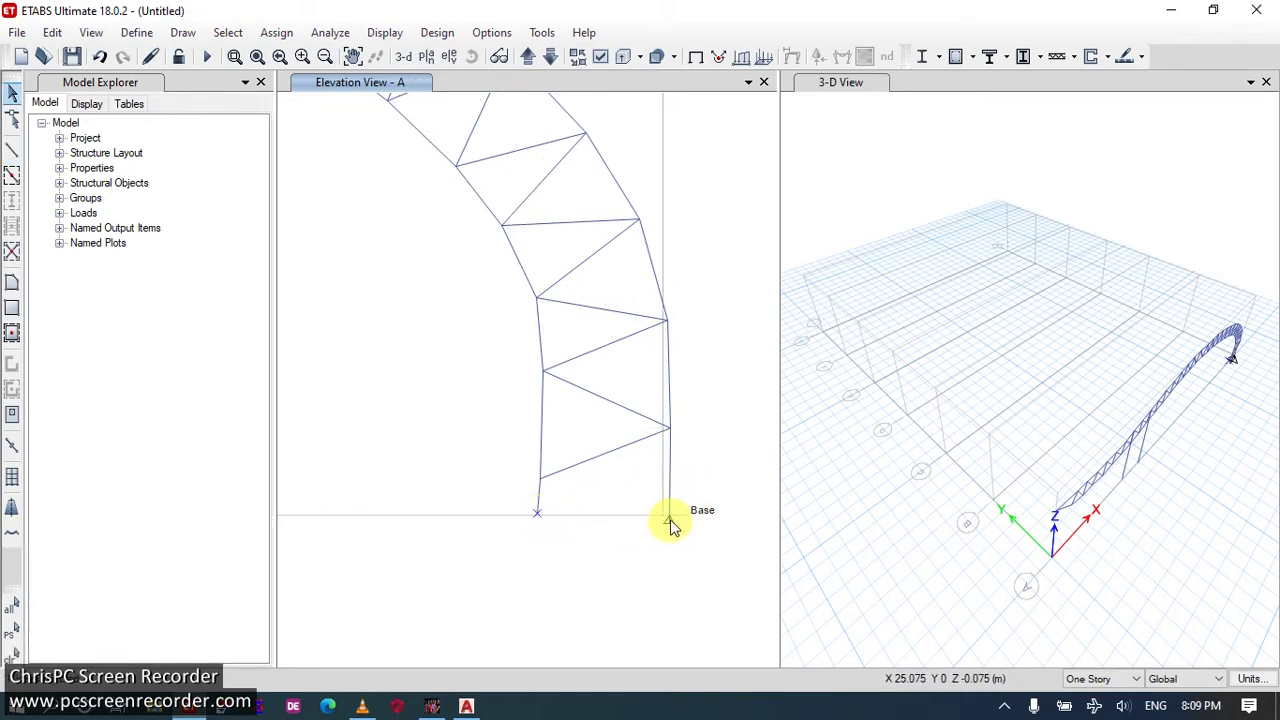
pyautogui.scroll(-5, 723, 471)
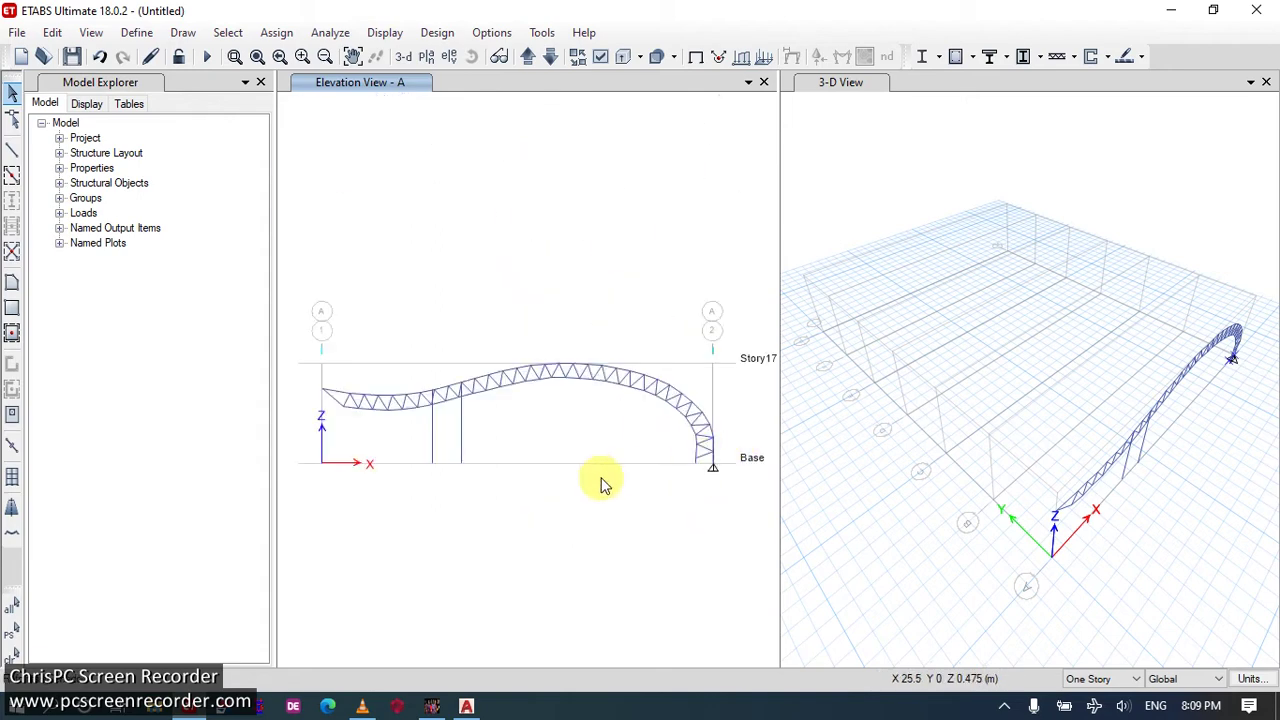
pyautogui.click(462, 465)
pyautogui.click(432, 465)
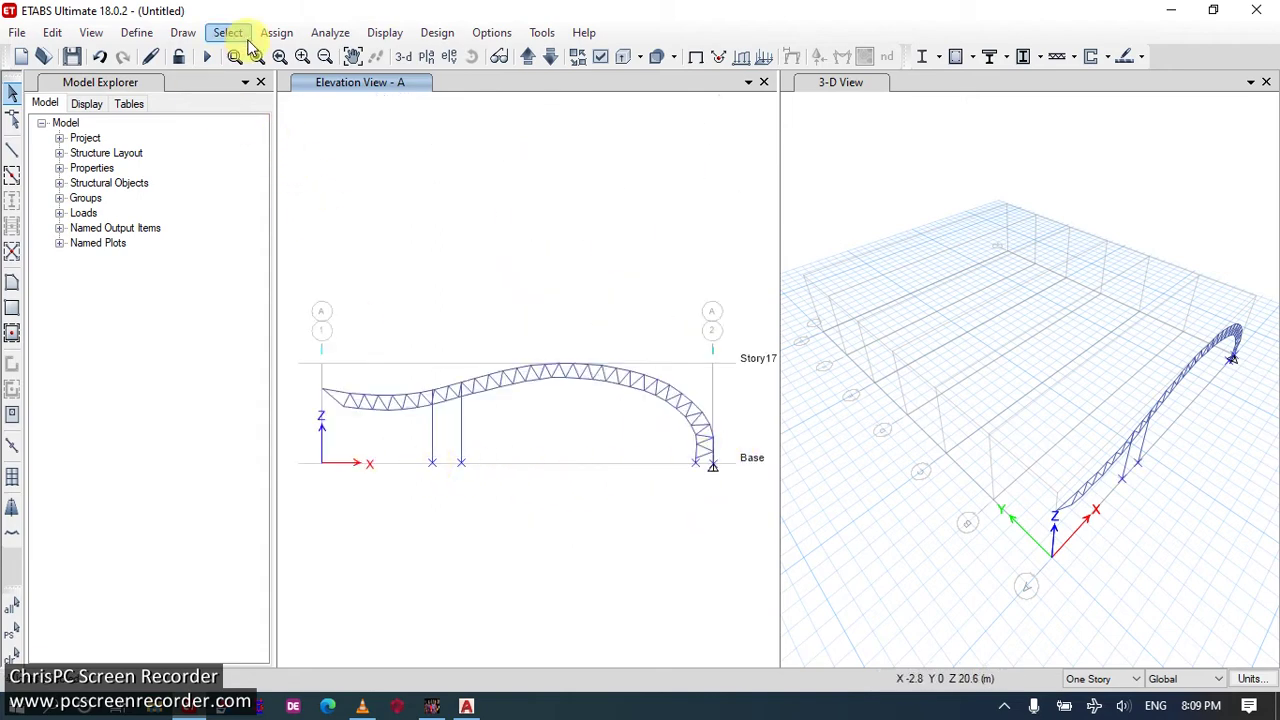
pyautogui.click(277, 33)
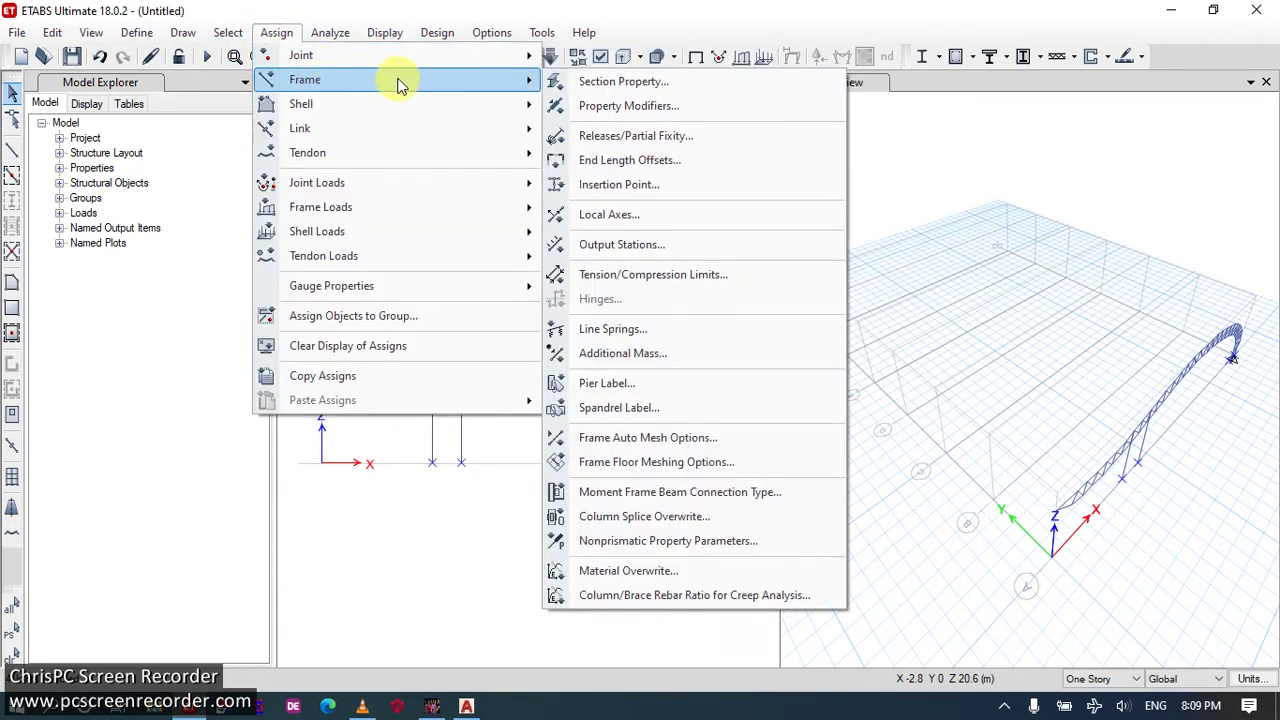
pyautogui.moveTo(567, 95)
pyautogui.moveTo(457, 58)
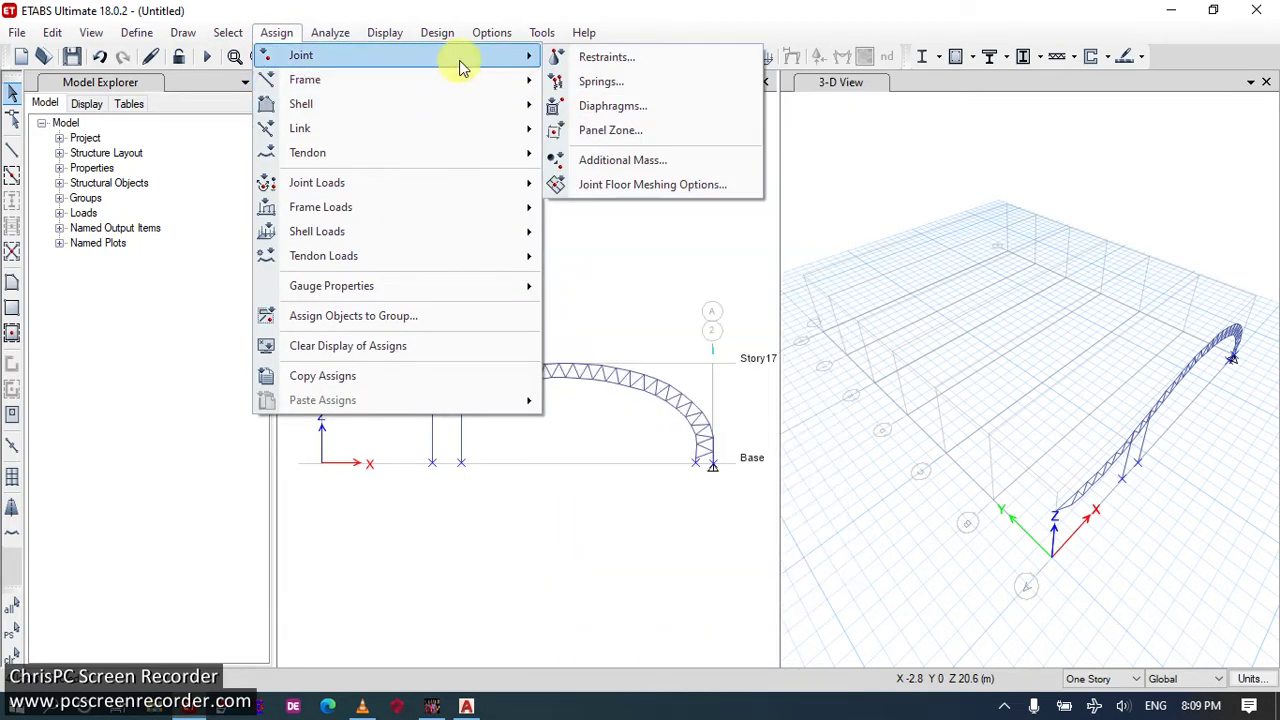
pyautogui.click(572, 55)
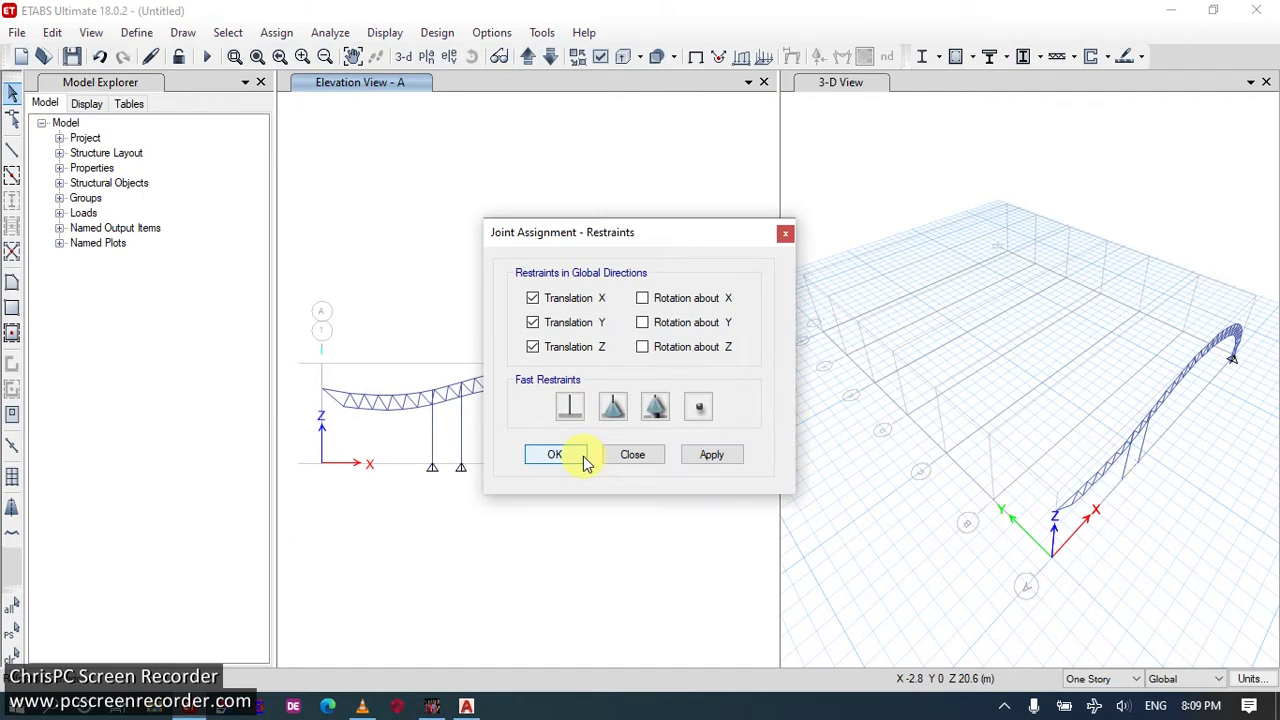
pyautogui.click(586, 460)
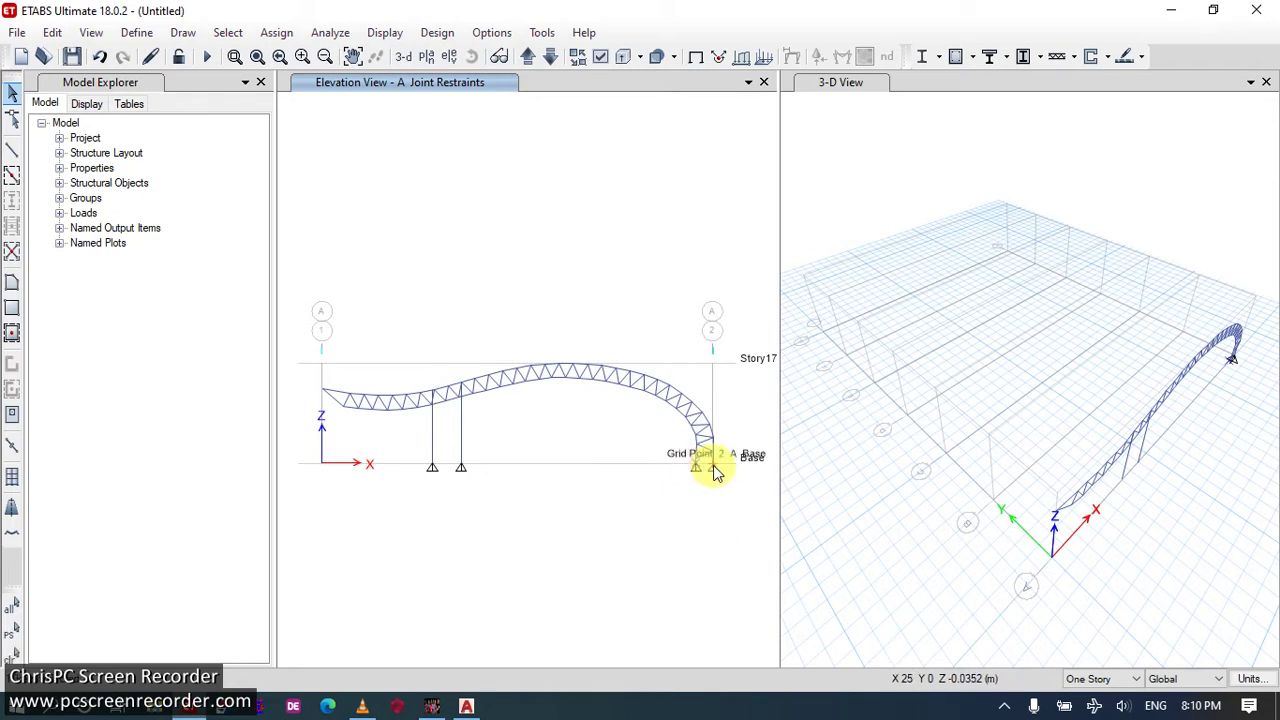
# Change the column base joint restraints to fully fixed in all translations and rotations.
pyautogui.click(462, 468)
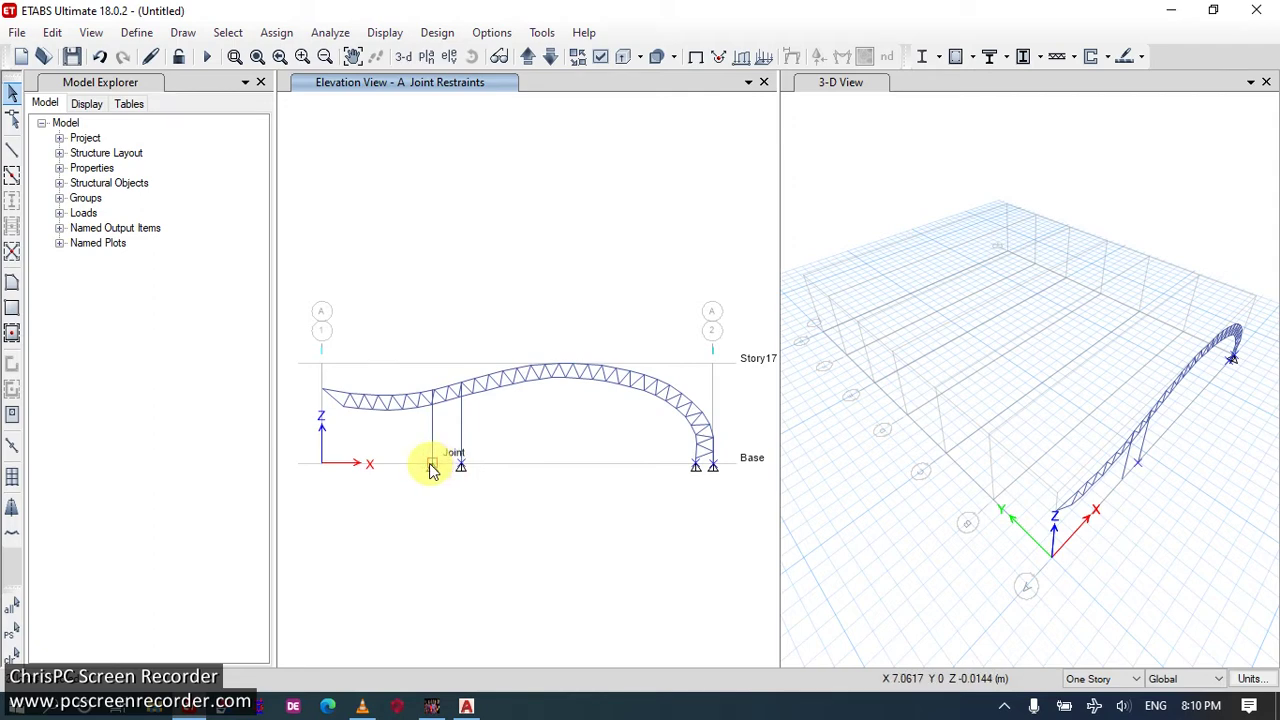
pyautogui.click(270, 32)
pyautogui.moveTo(418, 72)
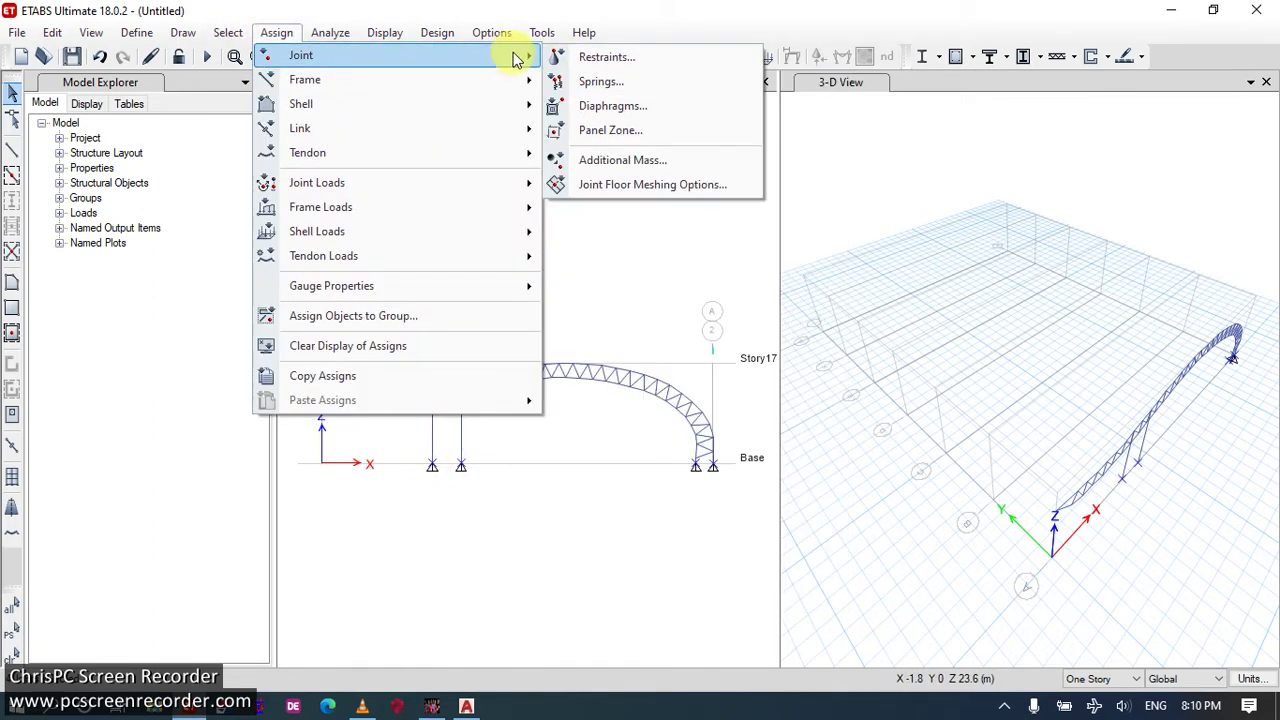
pyautogui.click(575, 57)
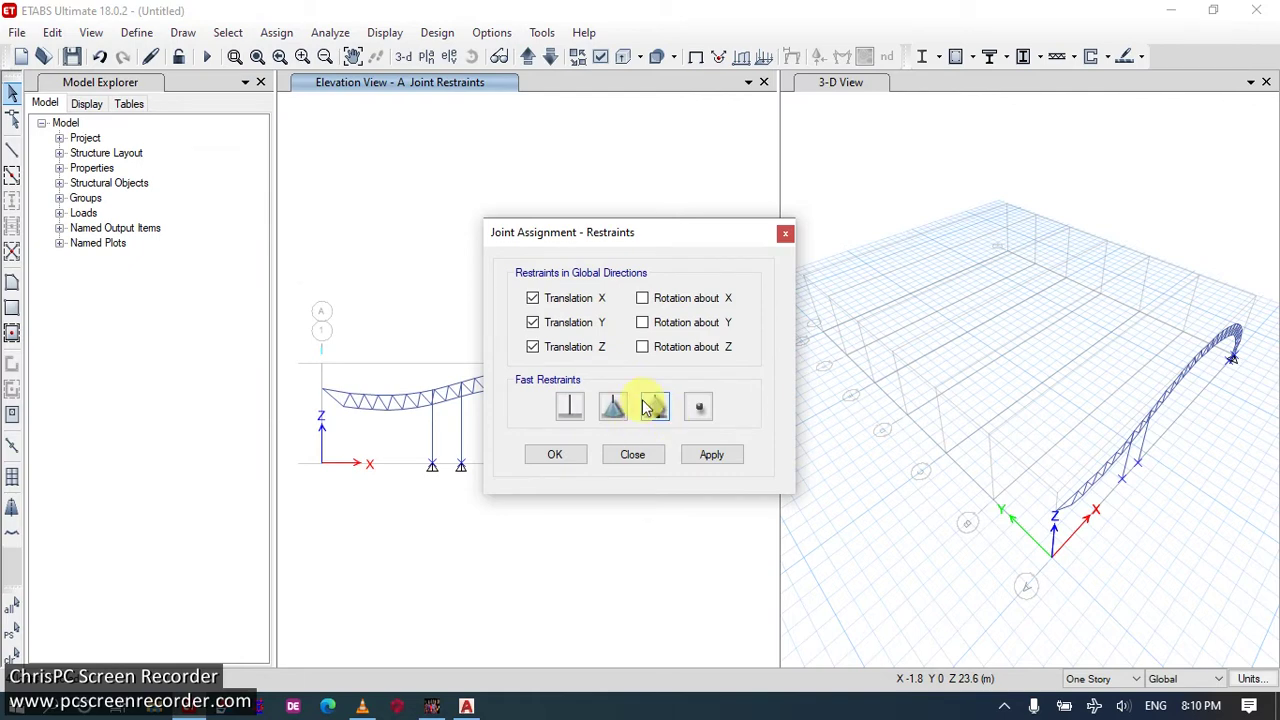
pyautogui.click(706, 454)
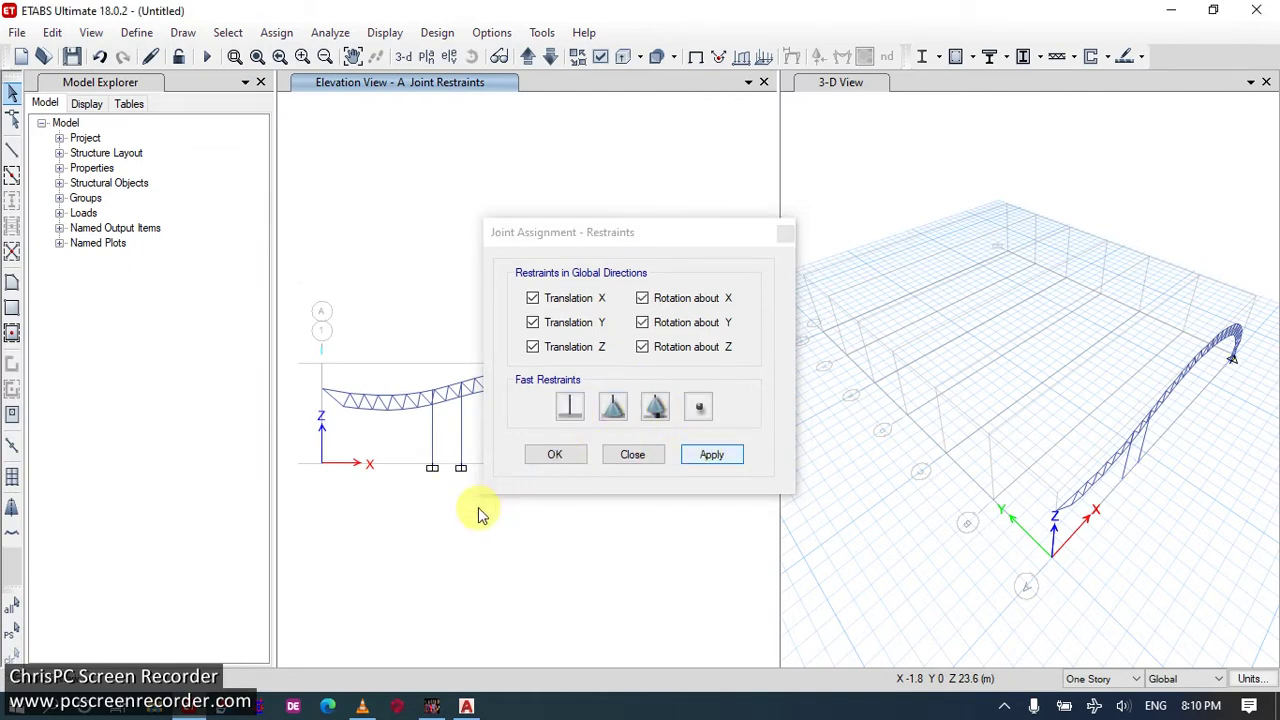
pyautogui.press('Escape')
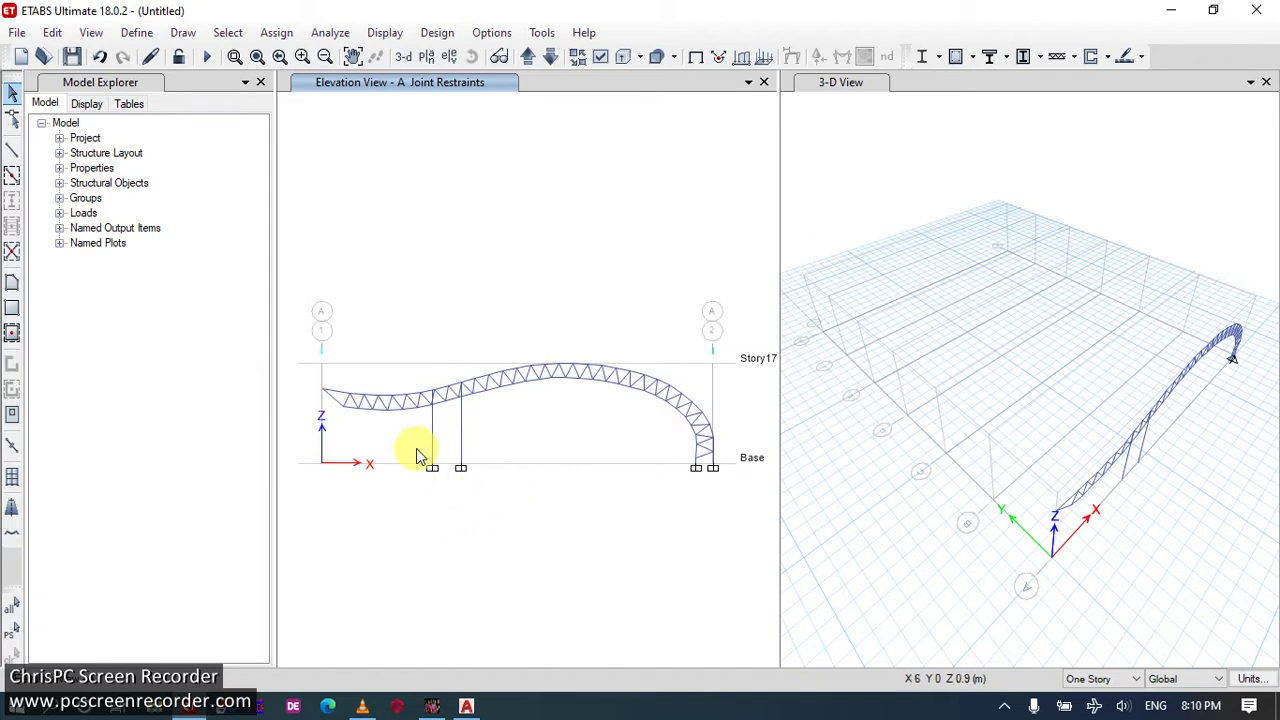
# Modify the STEEL COL pipe section to 400 mm outside diameter with a 20 mm wall thickness.
pyautogui.click(140, 33)
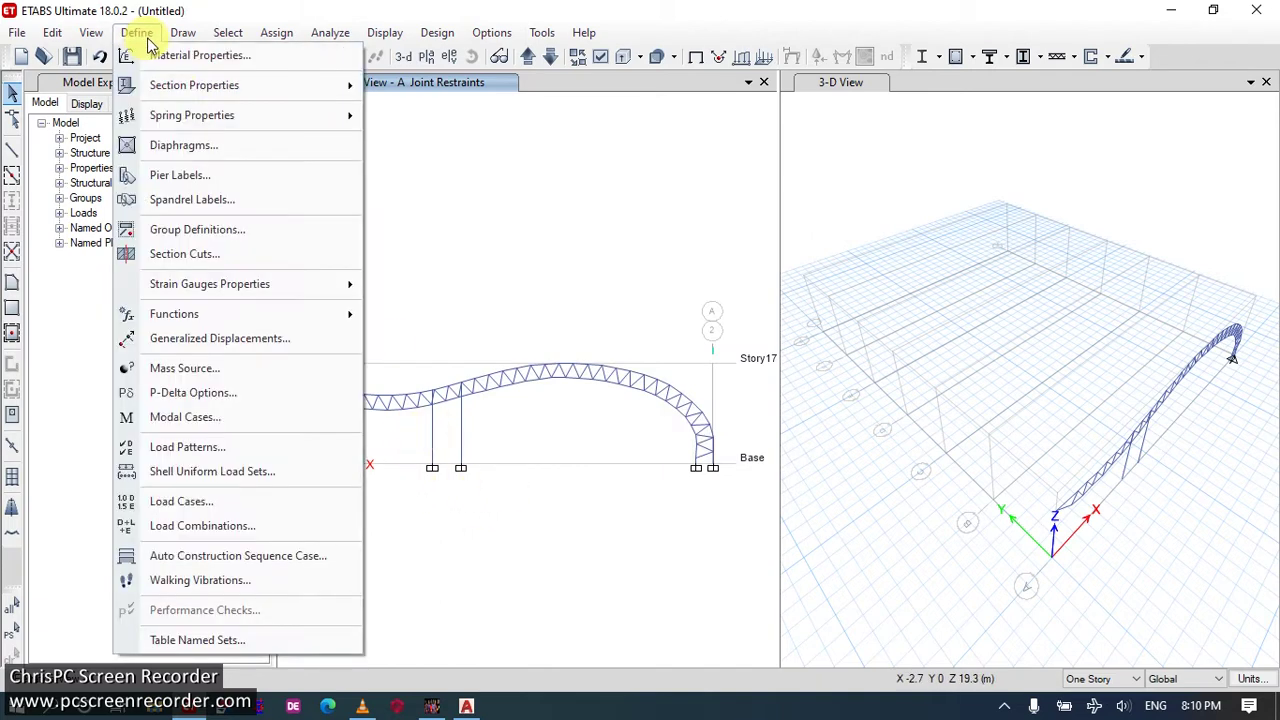
pyautogui.moveTo(266, 94)
pyautogui.click(414, 86)
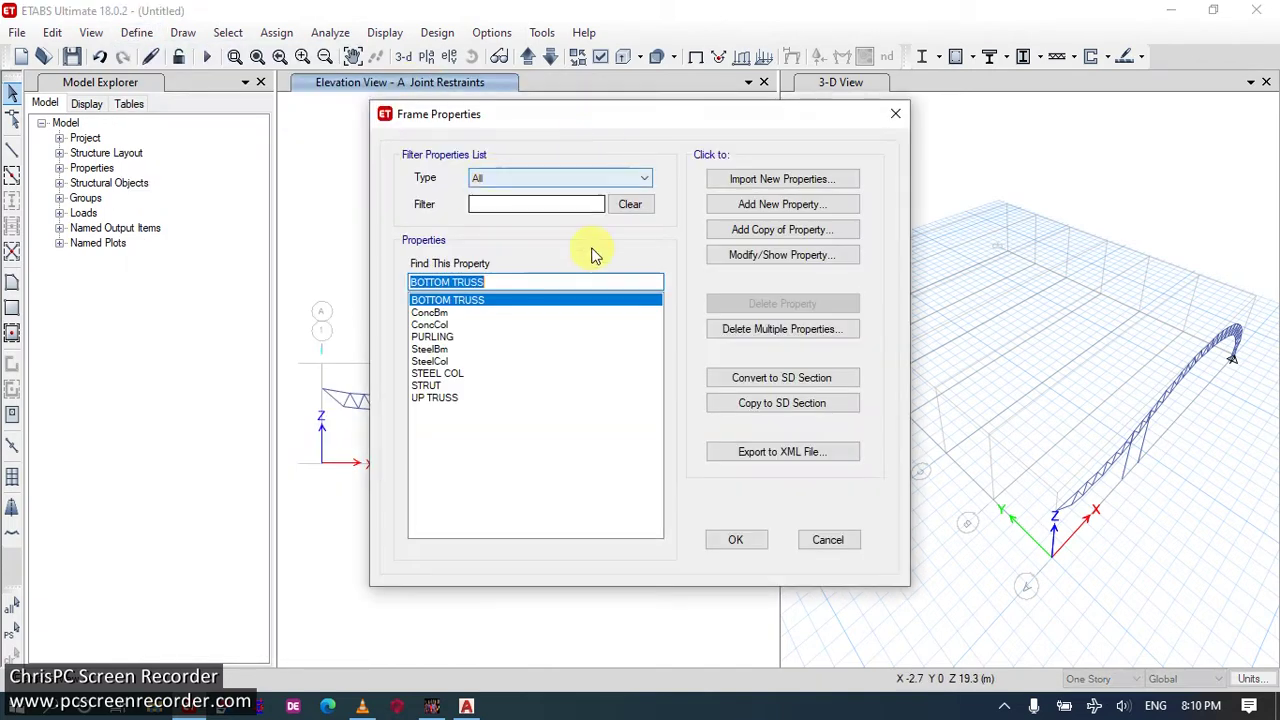
pyautogui.click(459, 376)
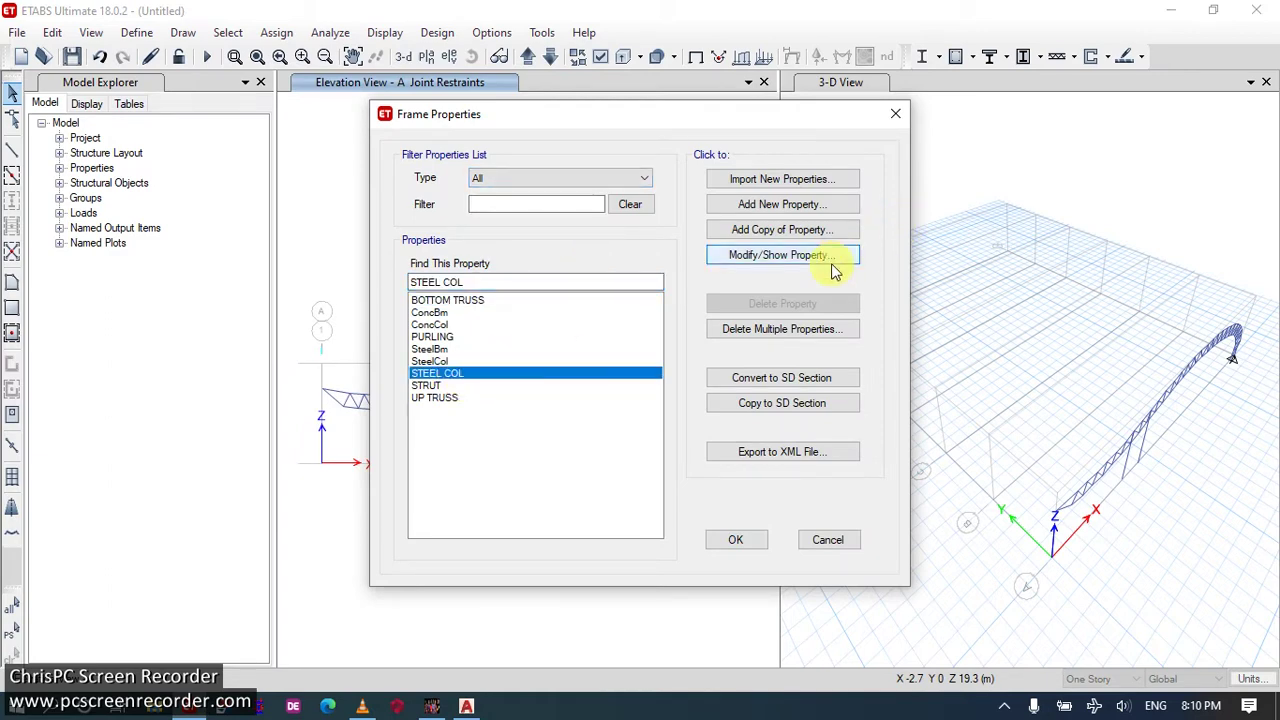
pyautogui.click(820, 257)
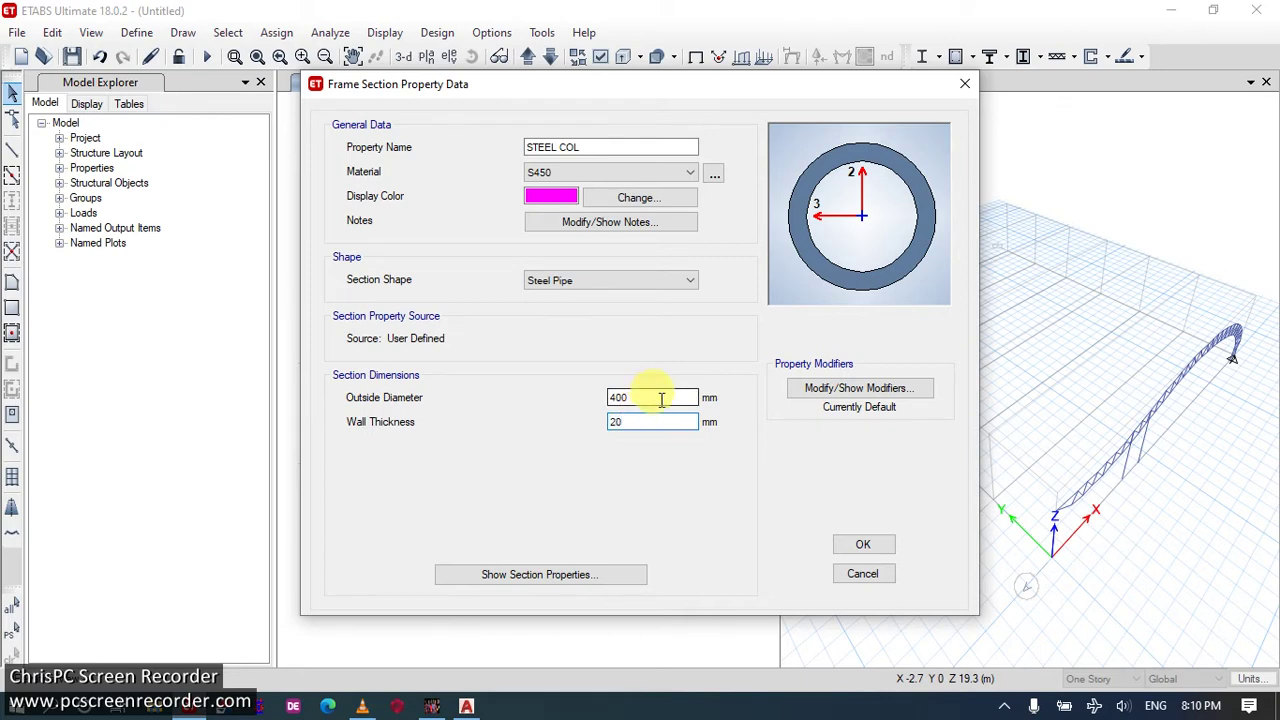
pyautogui.hotkey('shift', 'Tab')
pyautogui.click(848, 543)
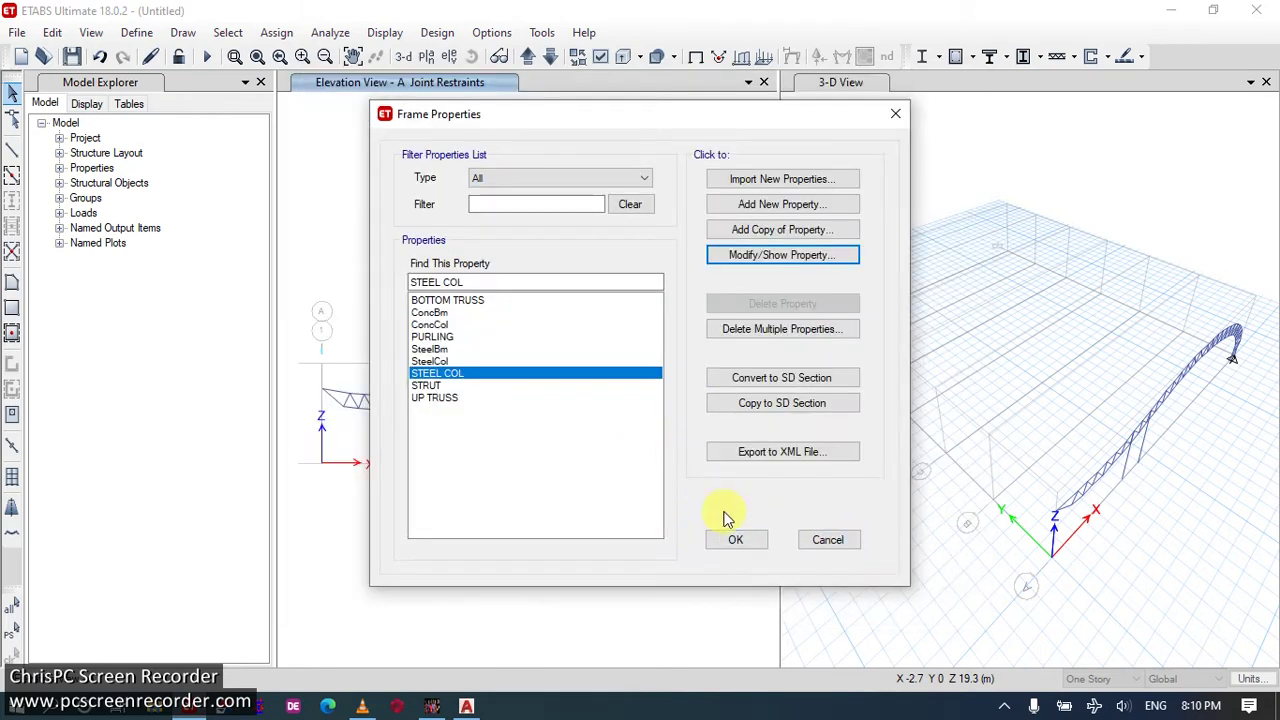
pyautogui.press('Return')
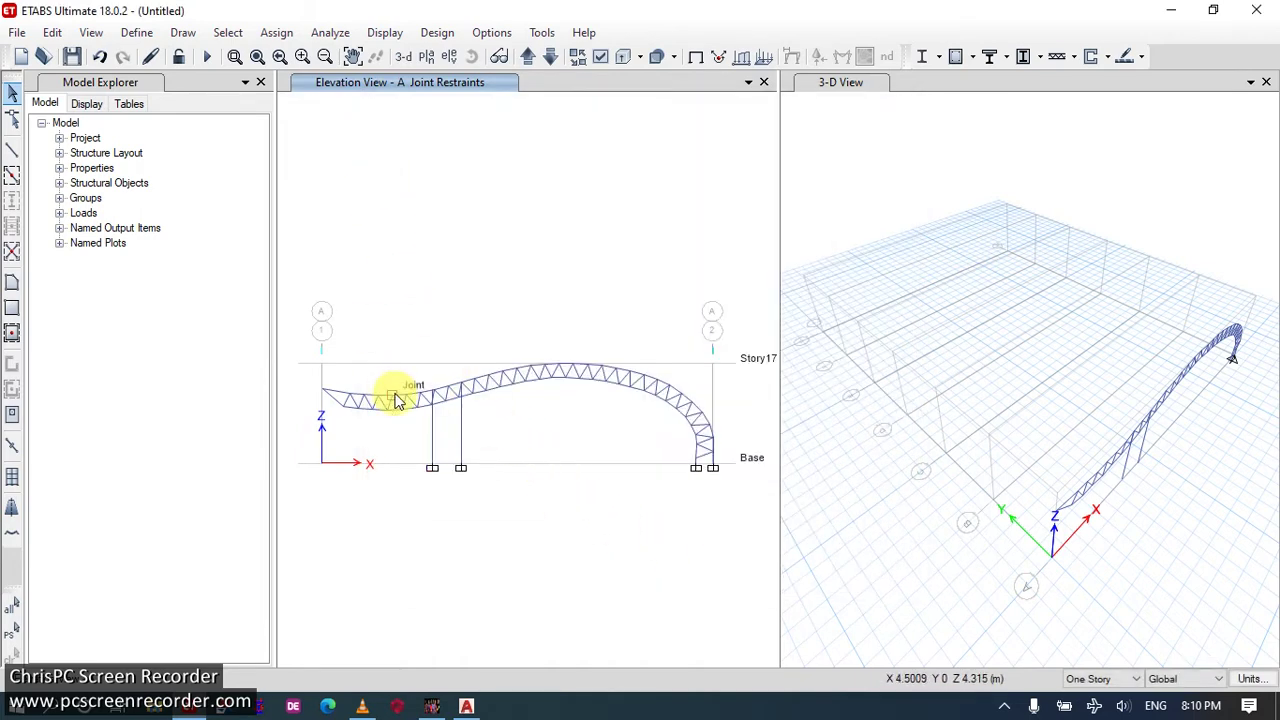
pyautogui.click(873, 153)
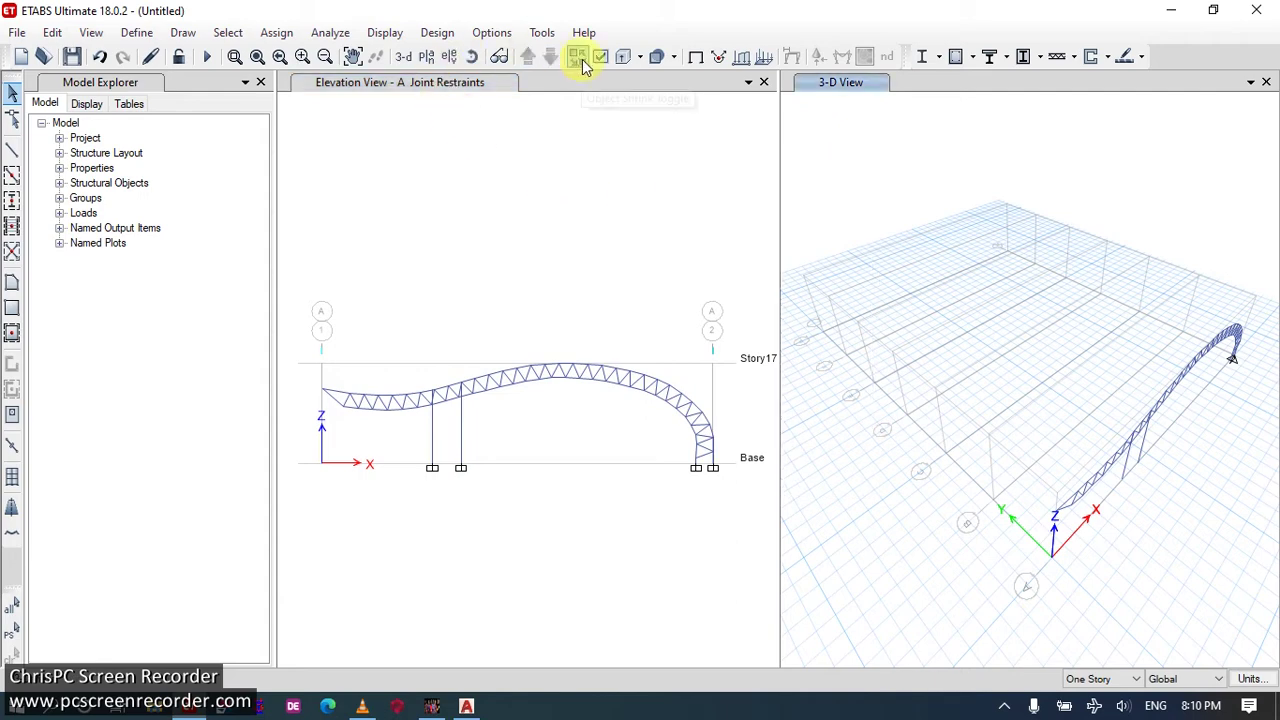
pyautogui.click(92, 32)
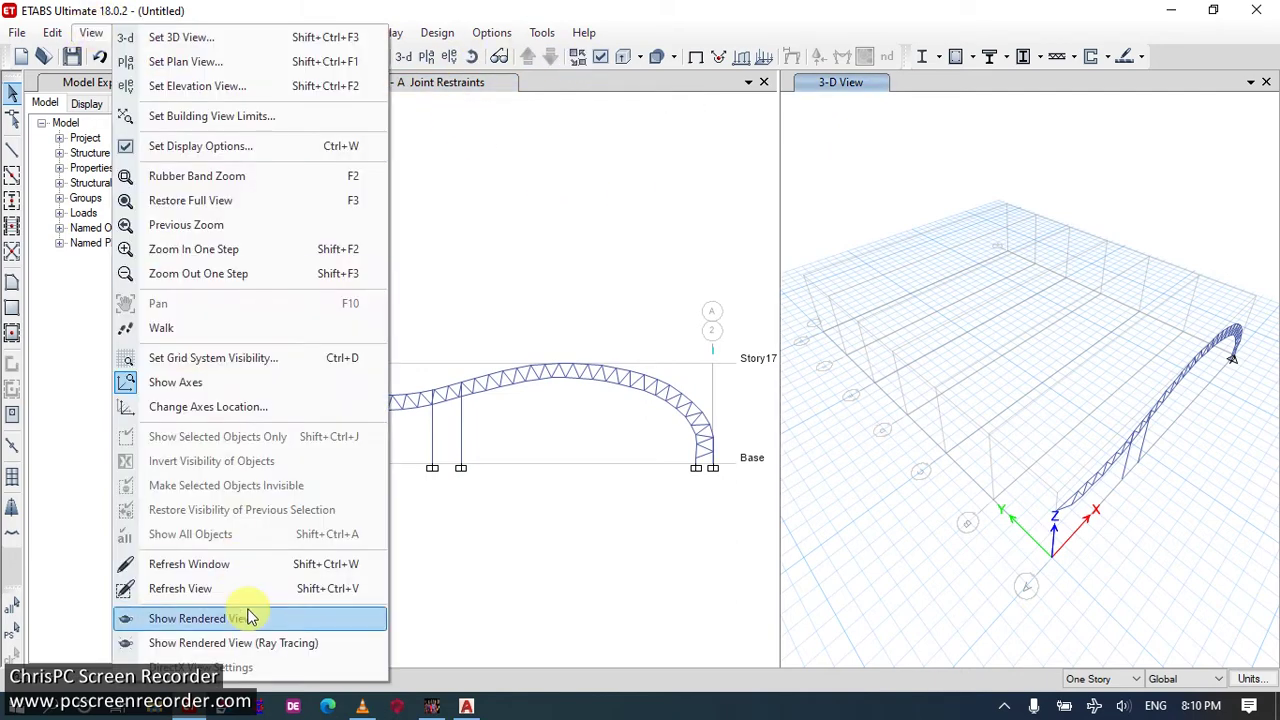
pyautogui.click(200, 618)
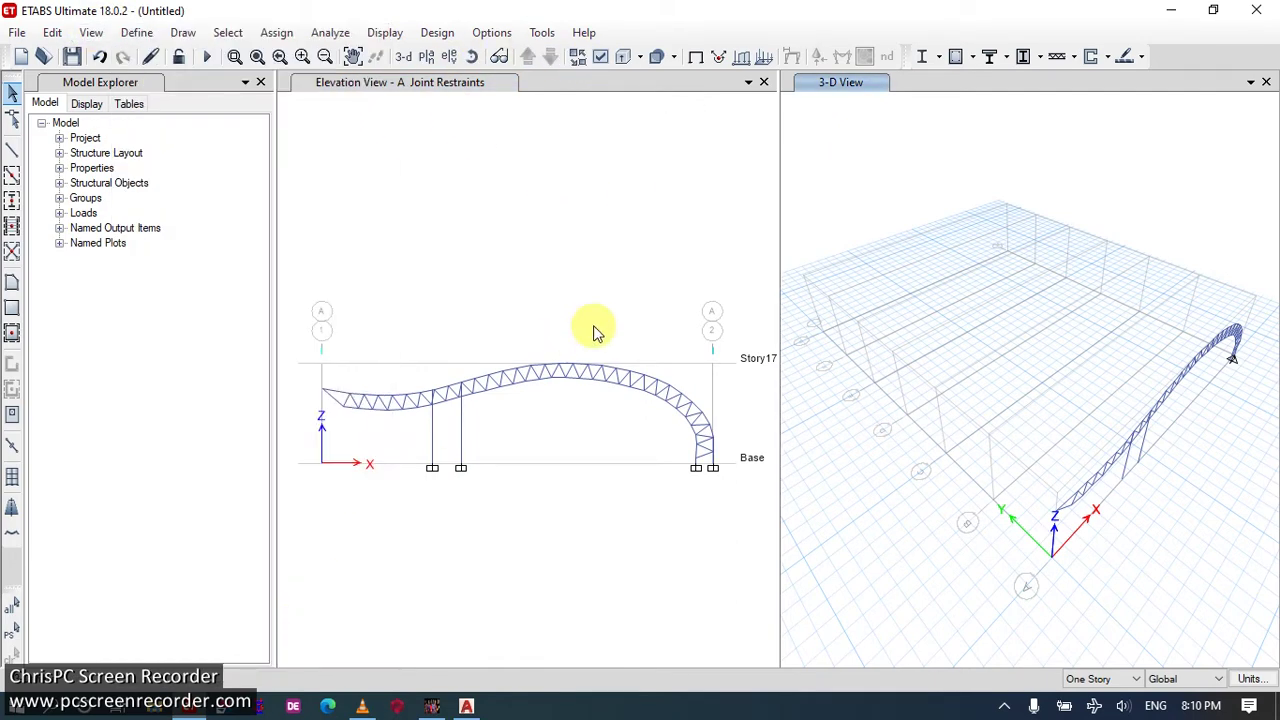
pyautogui.moveTo(820, 460); pyautogui.dragTo(665, 358)
pyautogui.scroll(3, 618, 375)
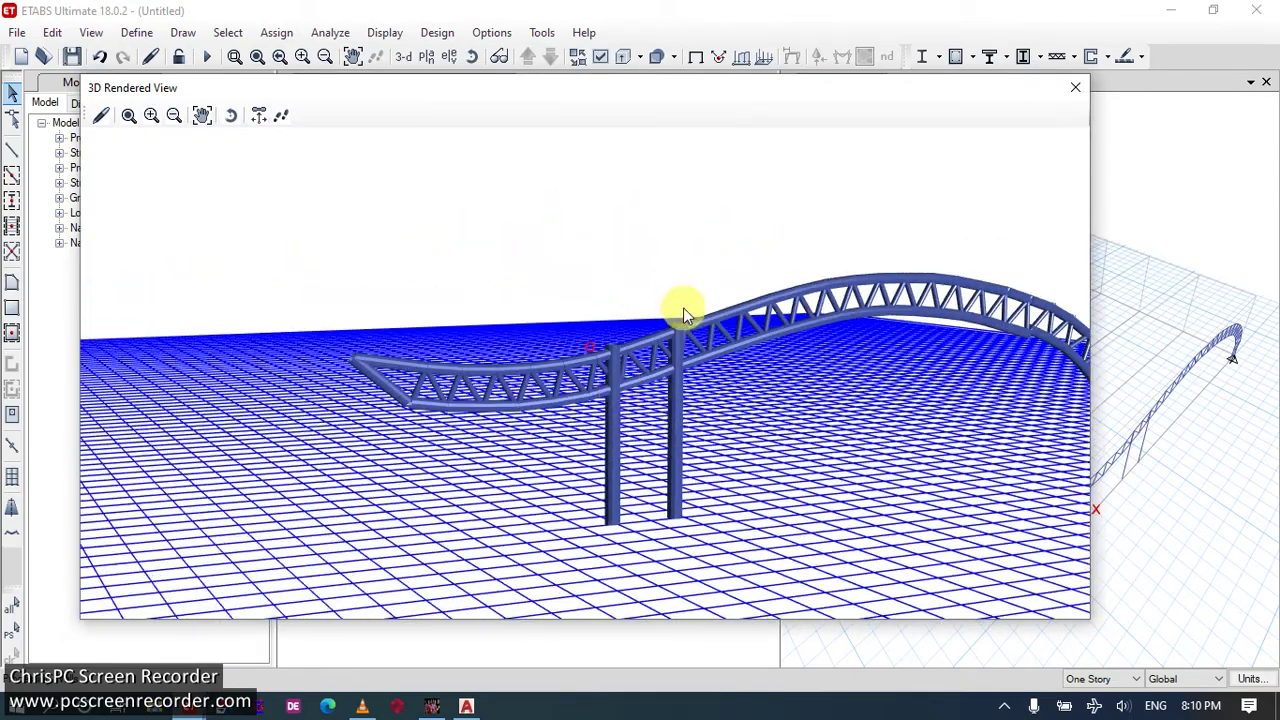
pyautogui.scroll(2, 686, 314)
pyautogui.moveTo(686, 314); pyautogui.dragTo(587, 391)
pyautogui.scroll(-3, 590, 368)
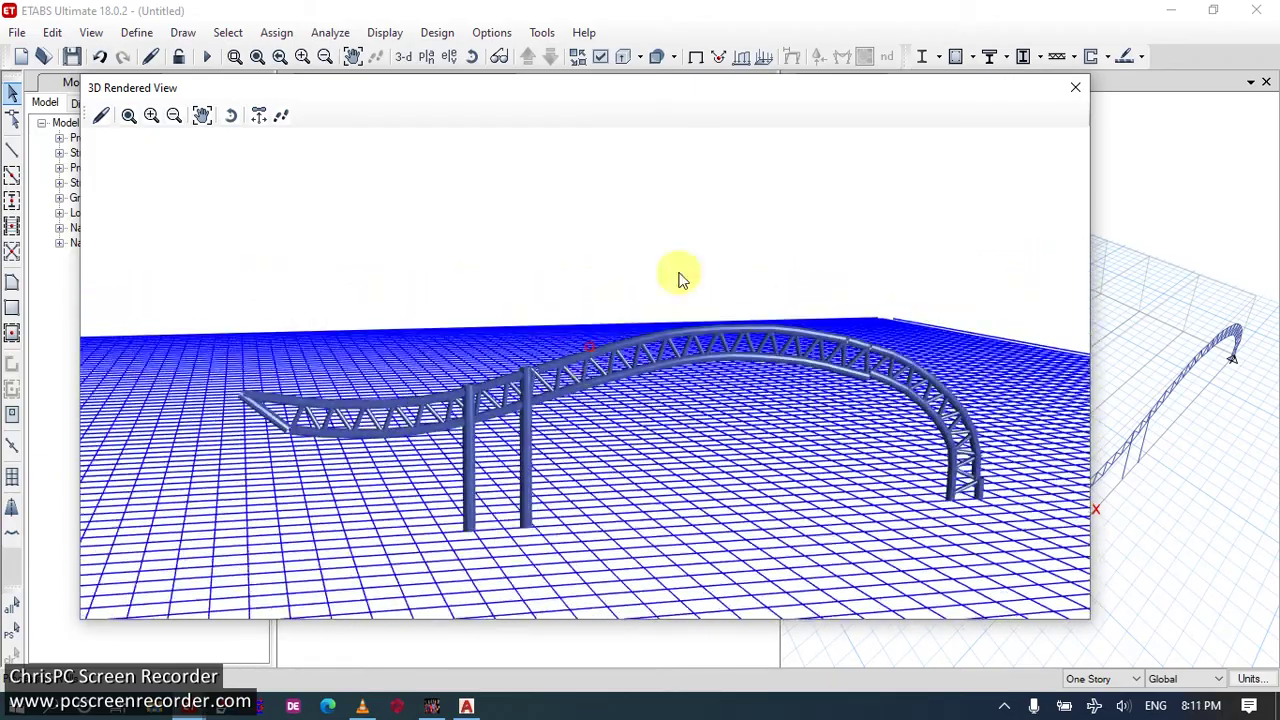
# Close the rendered preview and zoom the elevation in on the two interior steel columns.
pyautogui.click(1076, 86)
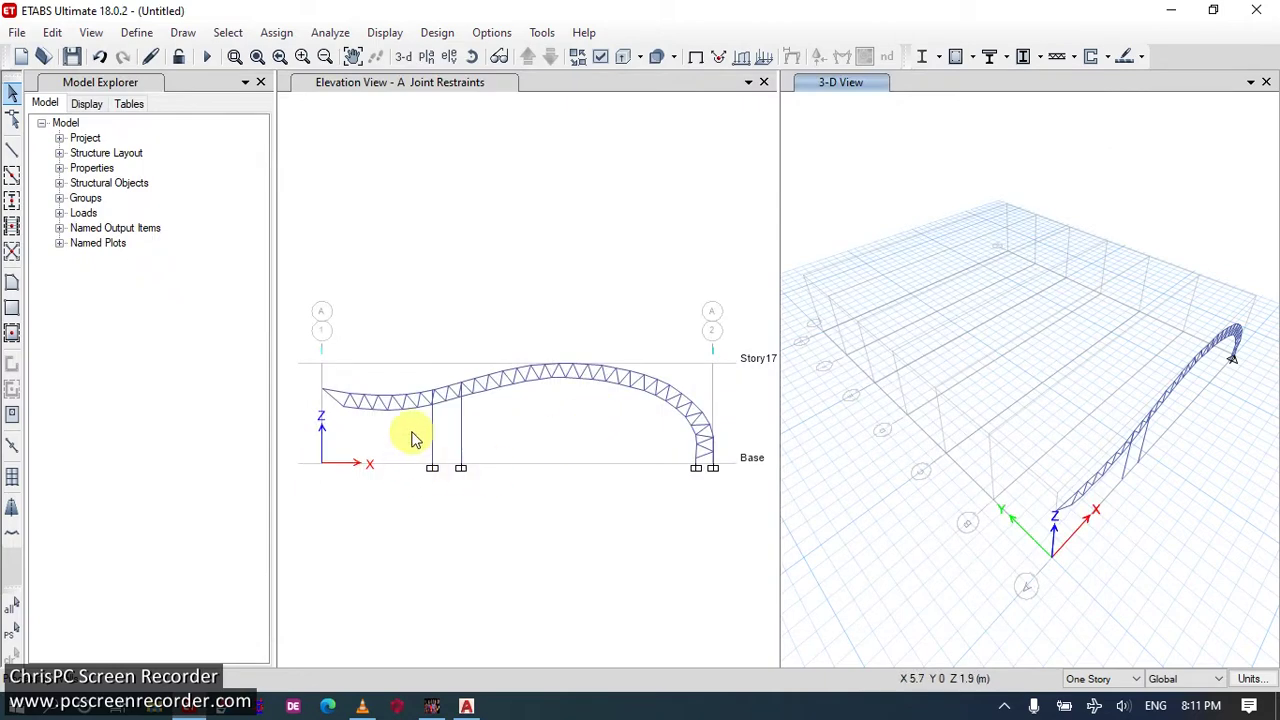
pyautogui.scroll(5, 431, 429)
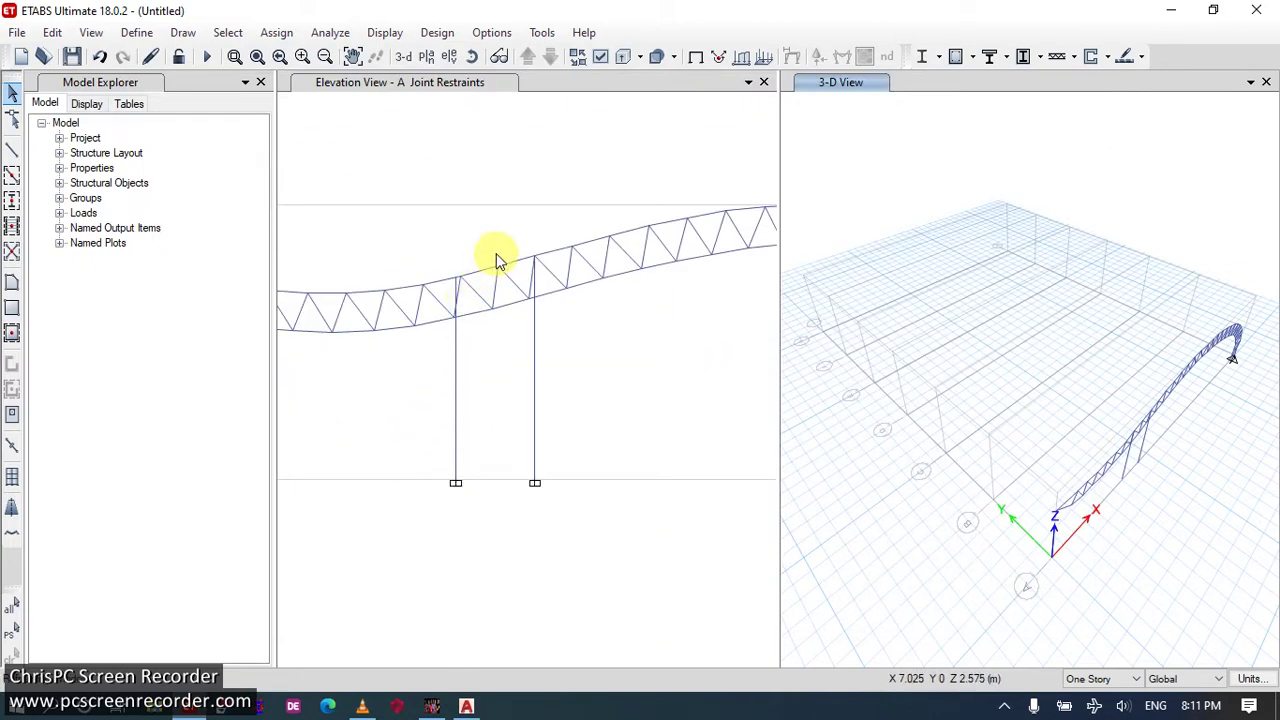
pyautogui.scroll(5, 543, 246)
pyautogui.scroll(-3, 543, 246)
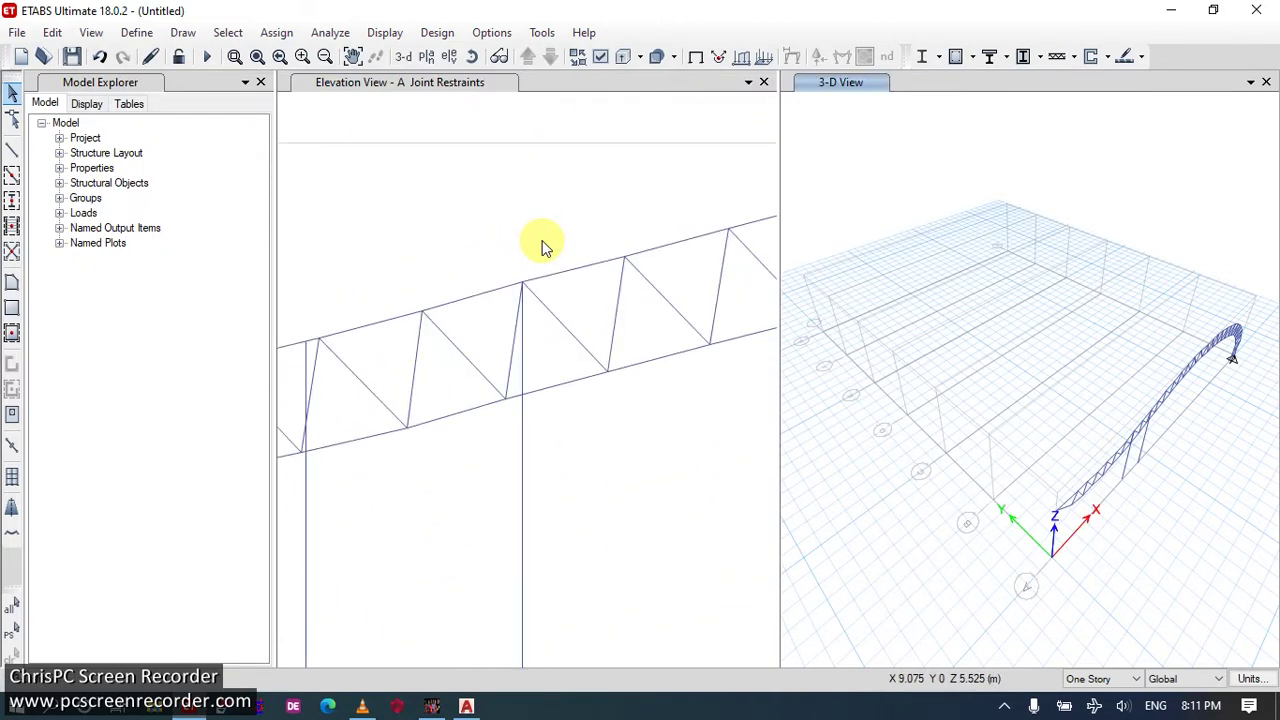
pyautogui.scroll(-5, 512, 344)
pyautogui.scroll(4, 512, 344)
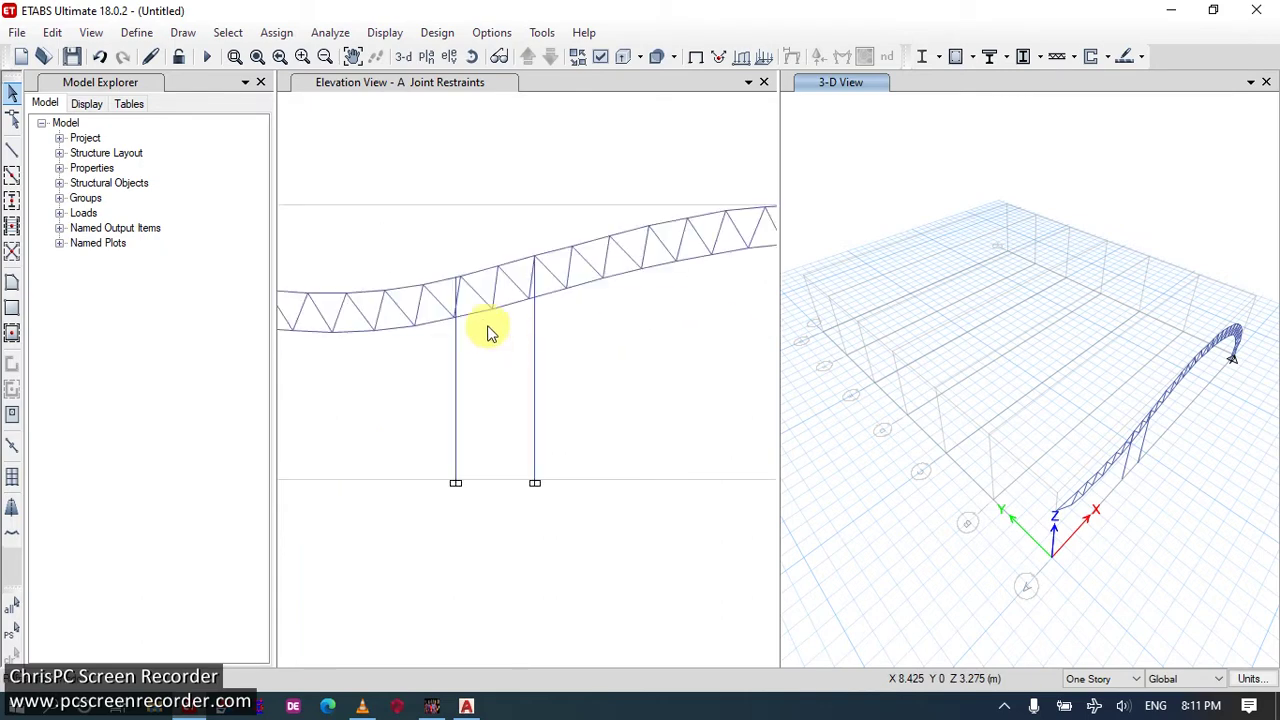
pyautogui.scroll(3, 457, 277)
pyautogui.scroll(-3, 457, 277)
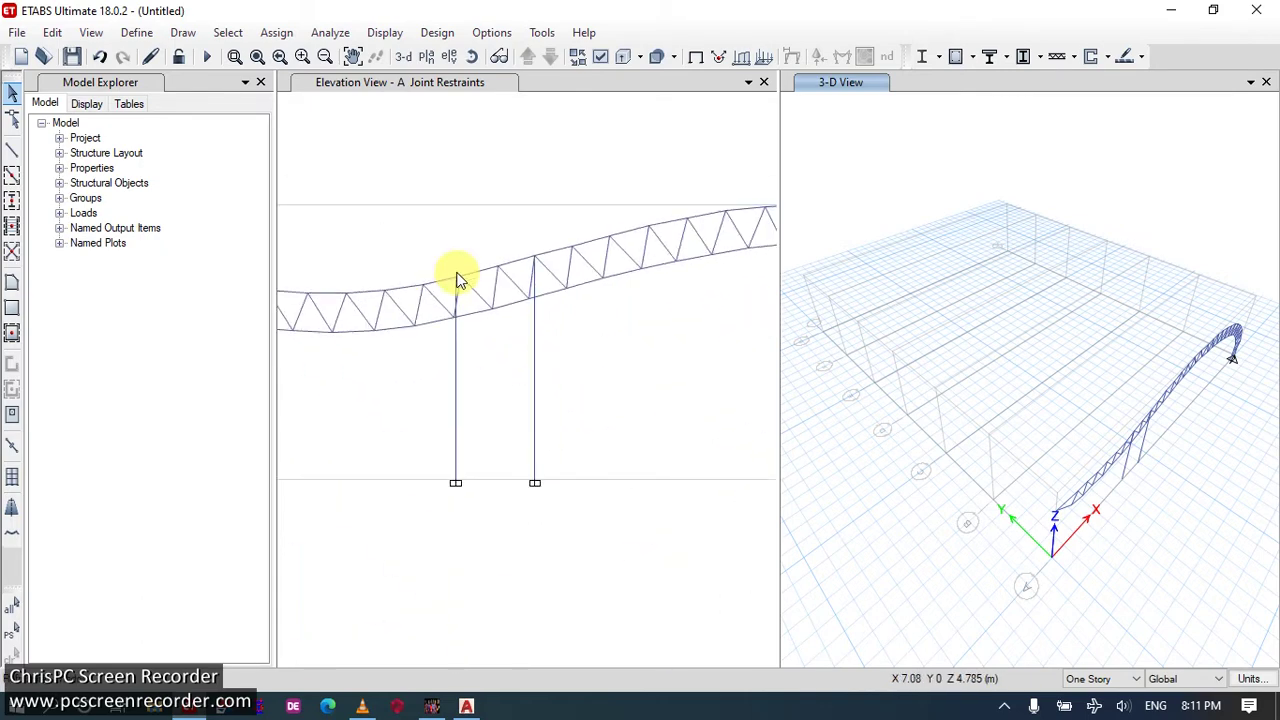
pyautogui.click(478, 400)
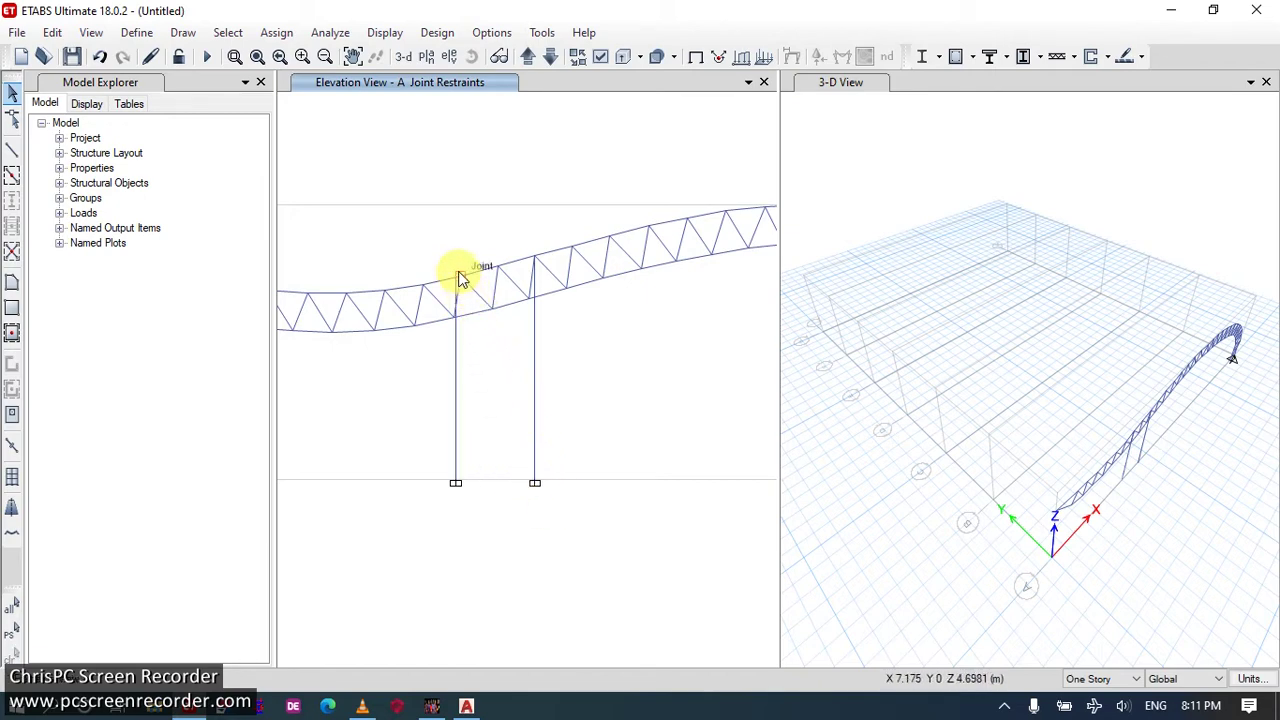
# Draw two STEEL COL columns from truss chord joints down to their base joints.
pyautogui.click(10, 150)
pyautogui.click(265, 570)
pyautogui.click(264, 568)
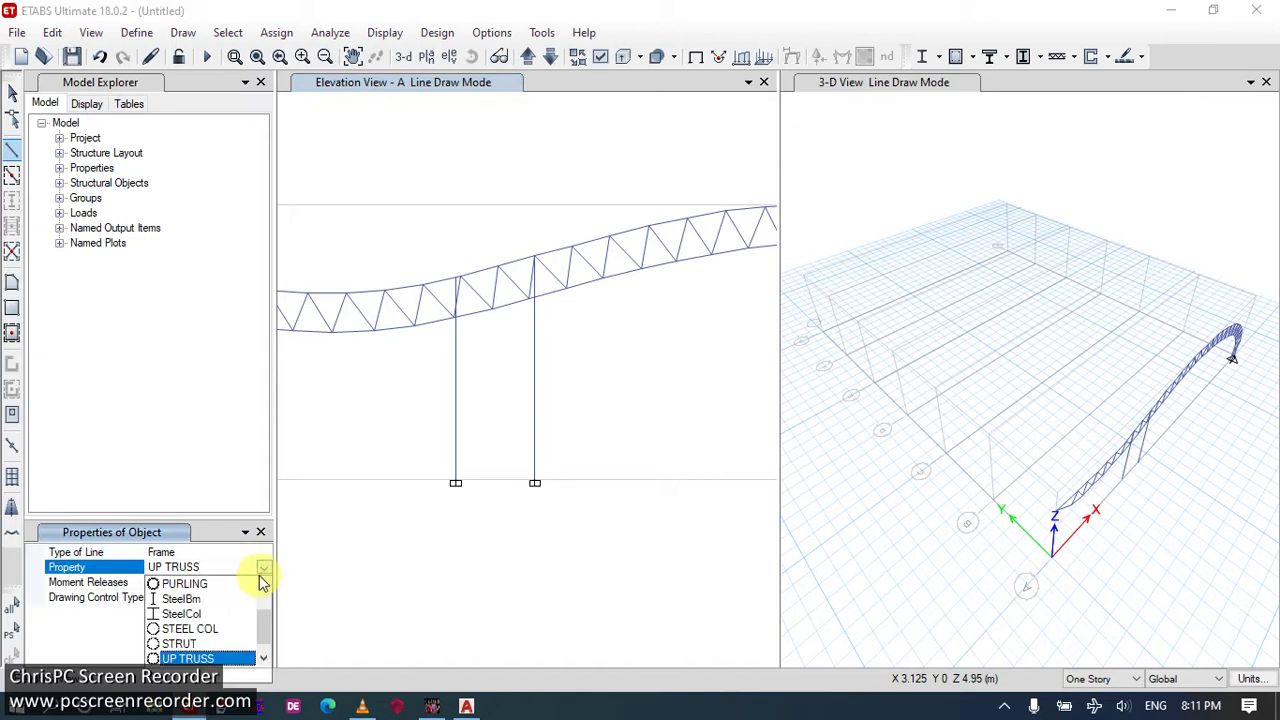
pyautogui.click(185, 628)
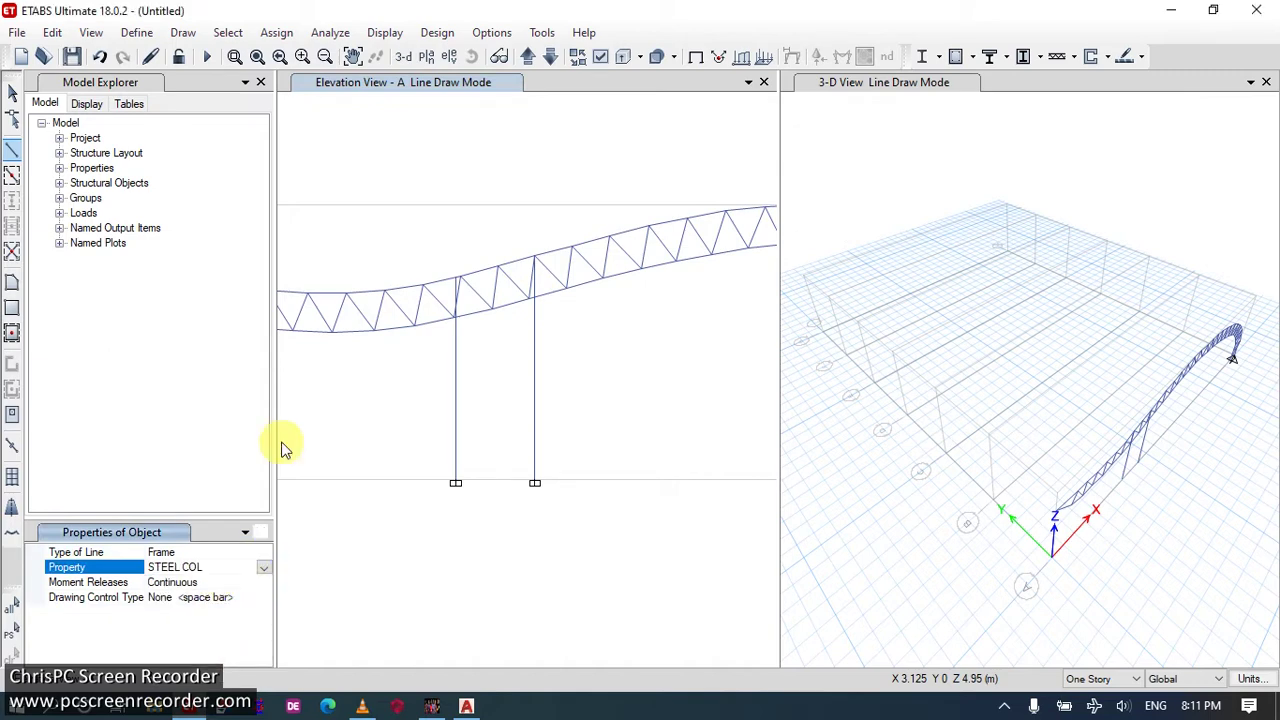
pyautogui.click(459, 281)
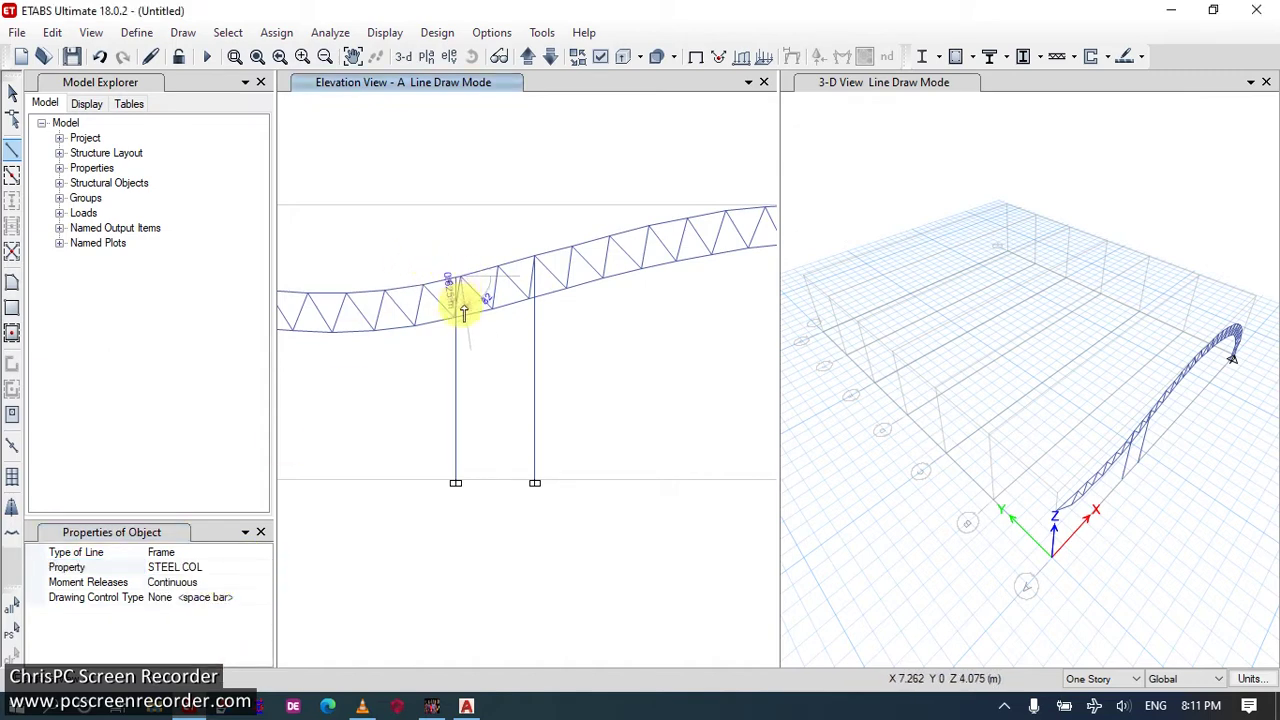
pyautogui.click(460, 483)
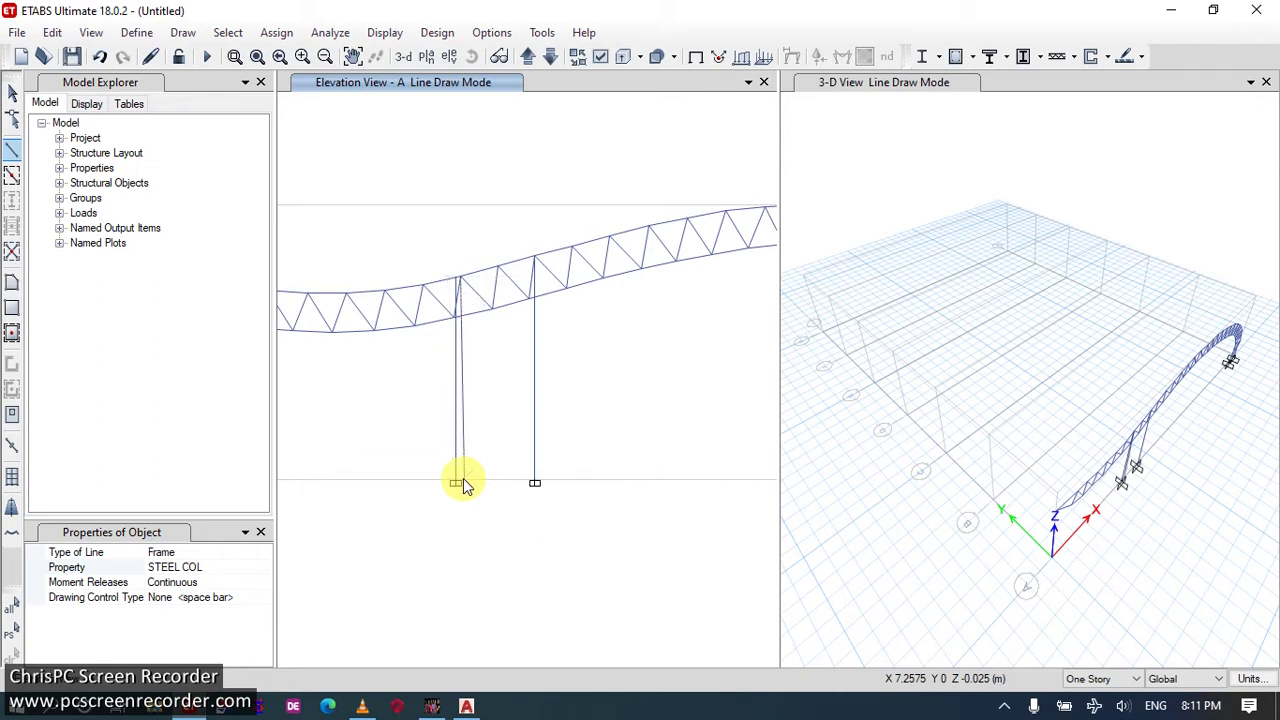
pyautogui.click(535, 262)
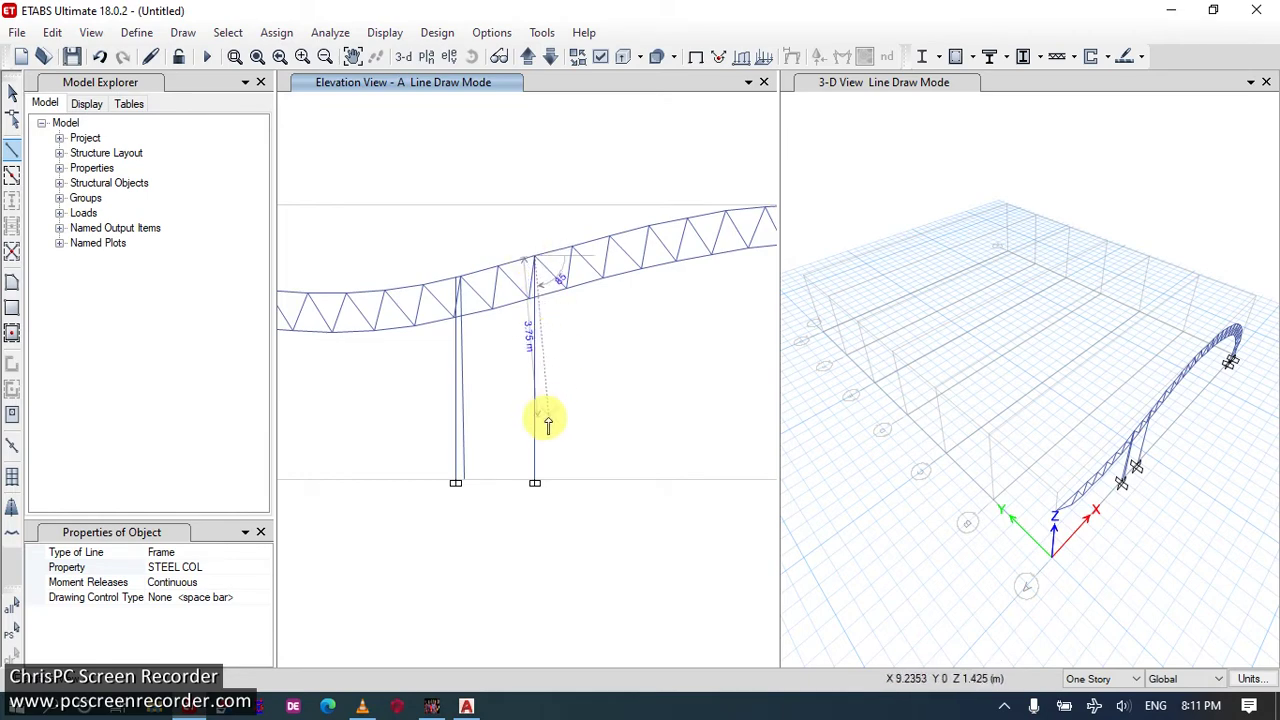
pyautogui.click(535, 483)
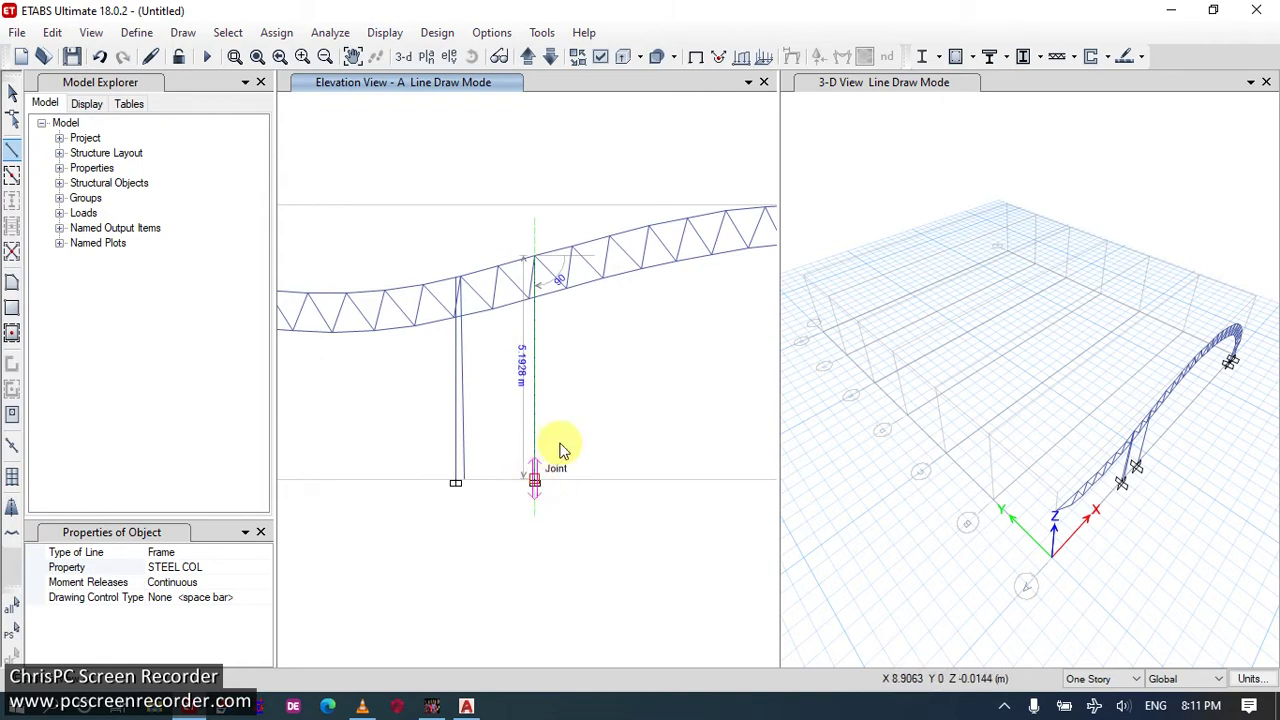
pyautogui.press('Escape')
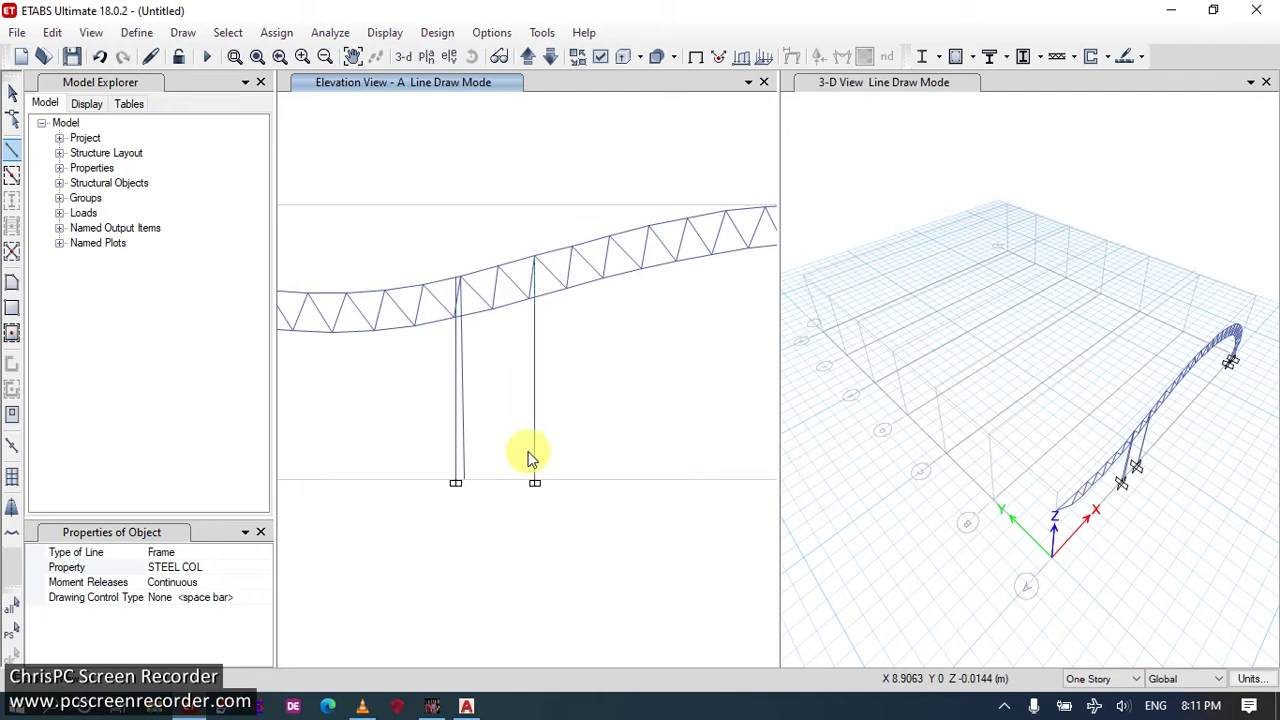
pyautogui.press('Escape')
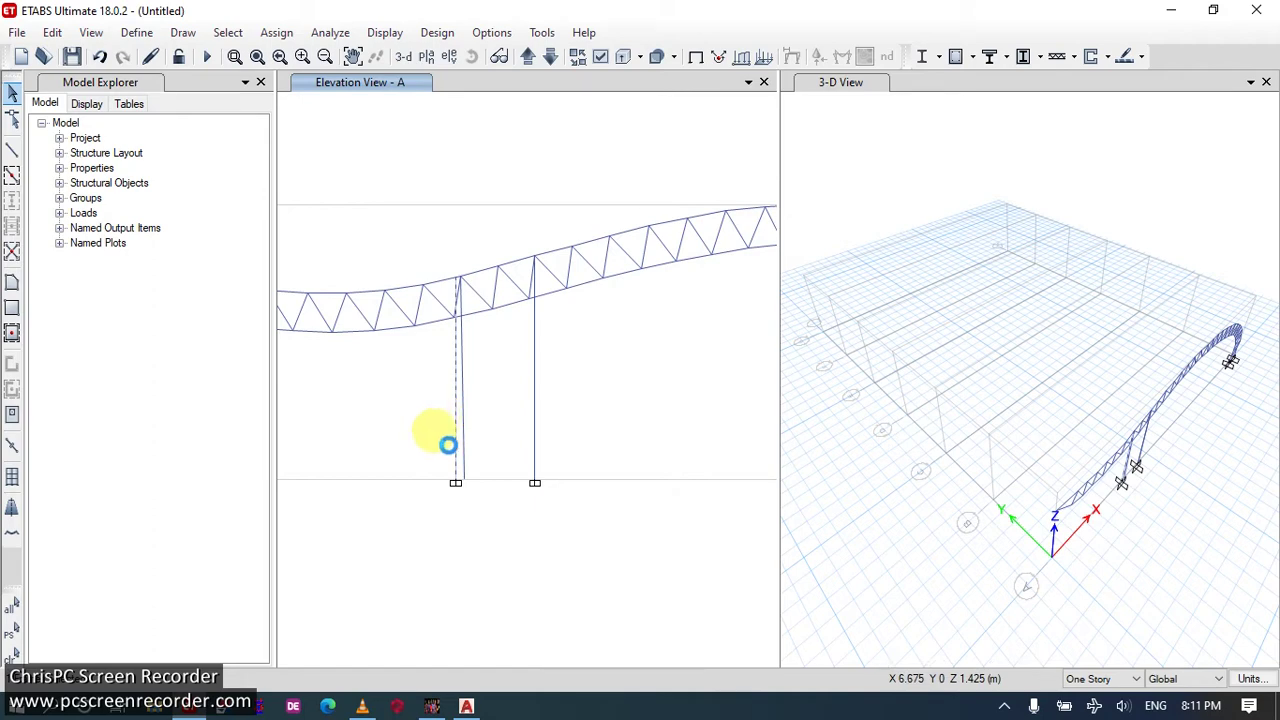
# Select the left column and delete it.
pyautogui.click(533, 446)
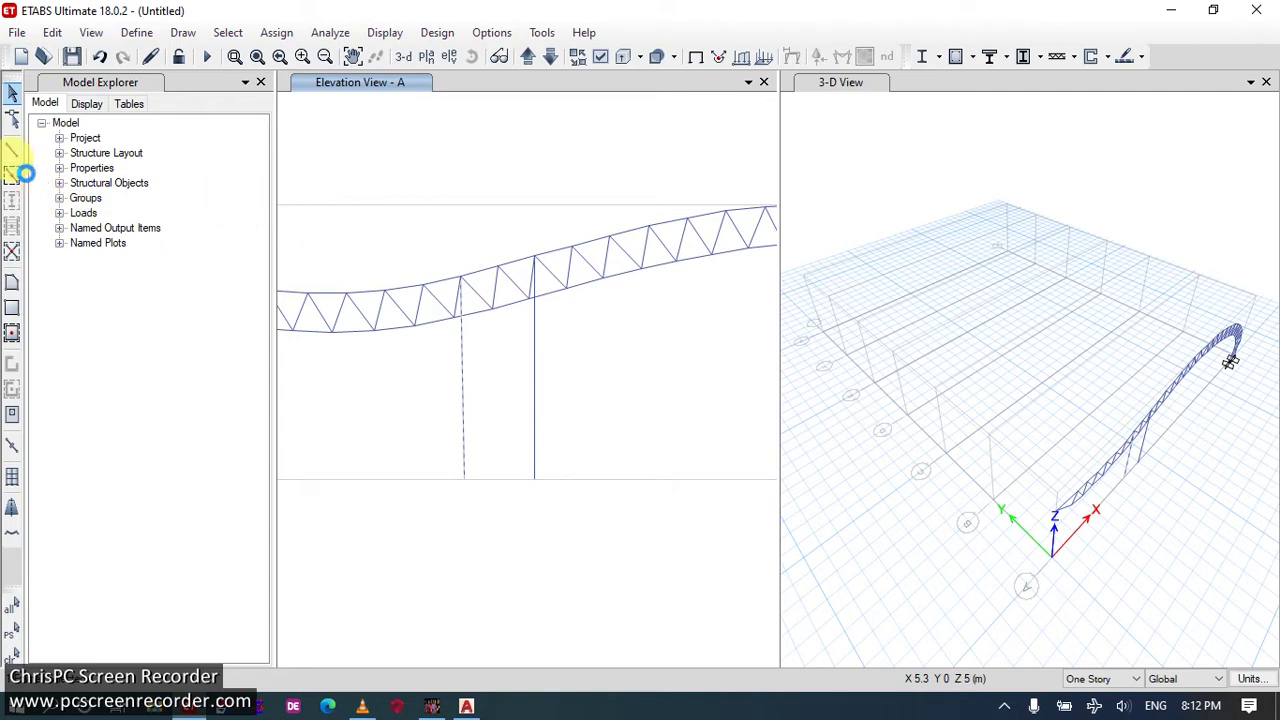
pyautogui.click(12, 150)
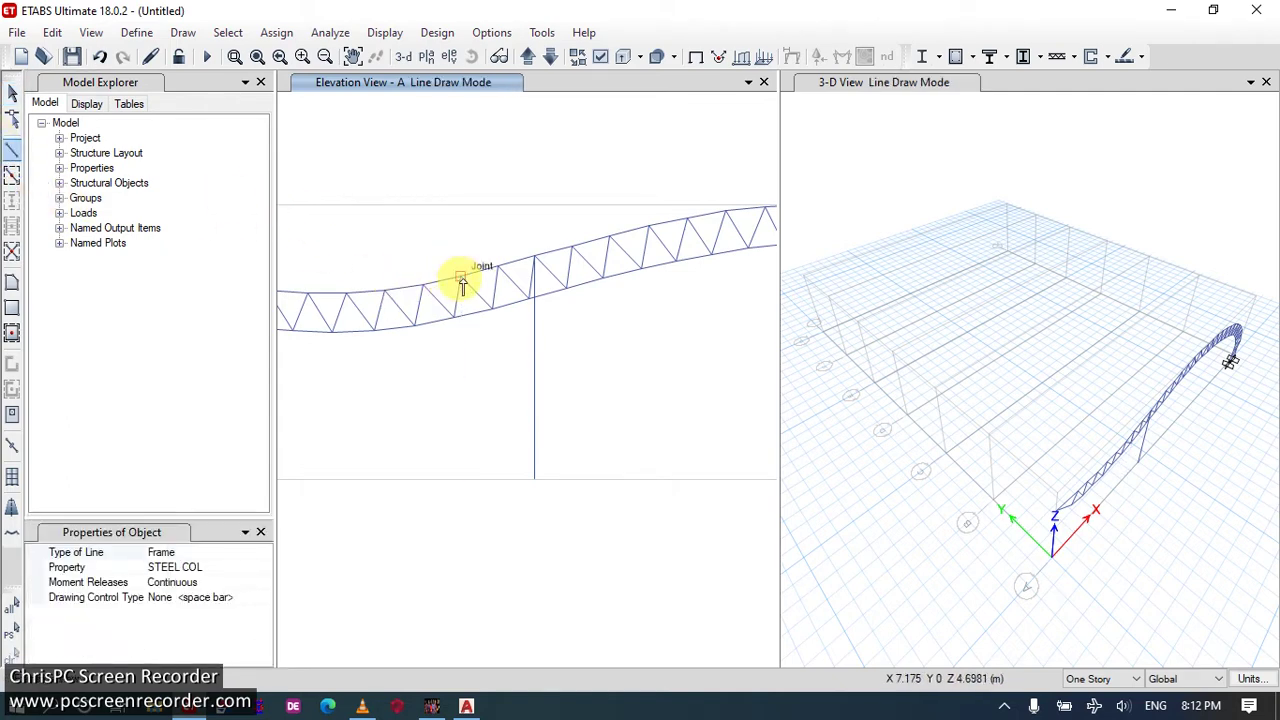
pyautogui.press('Escape')
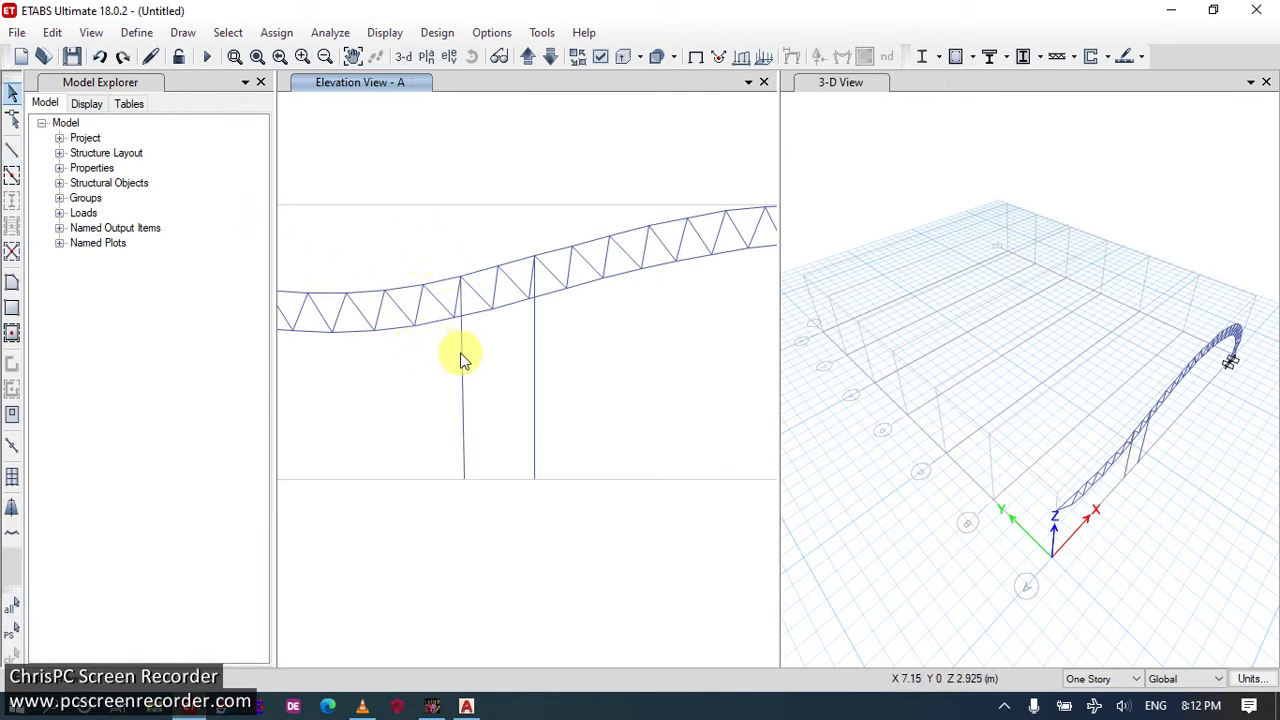
pyautogui.click(460, 353)
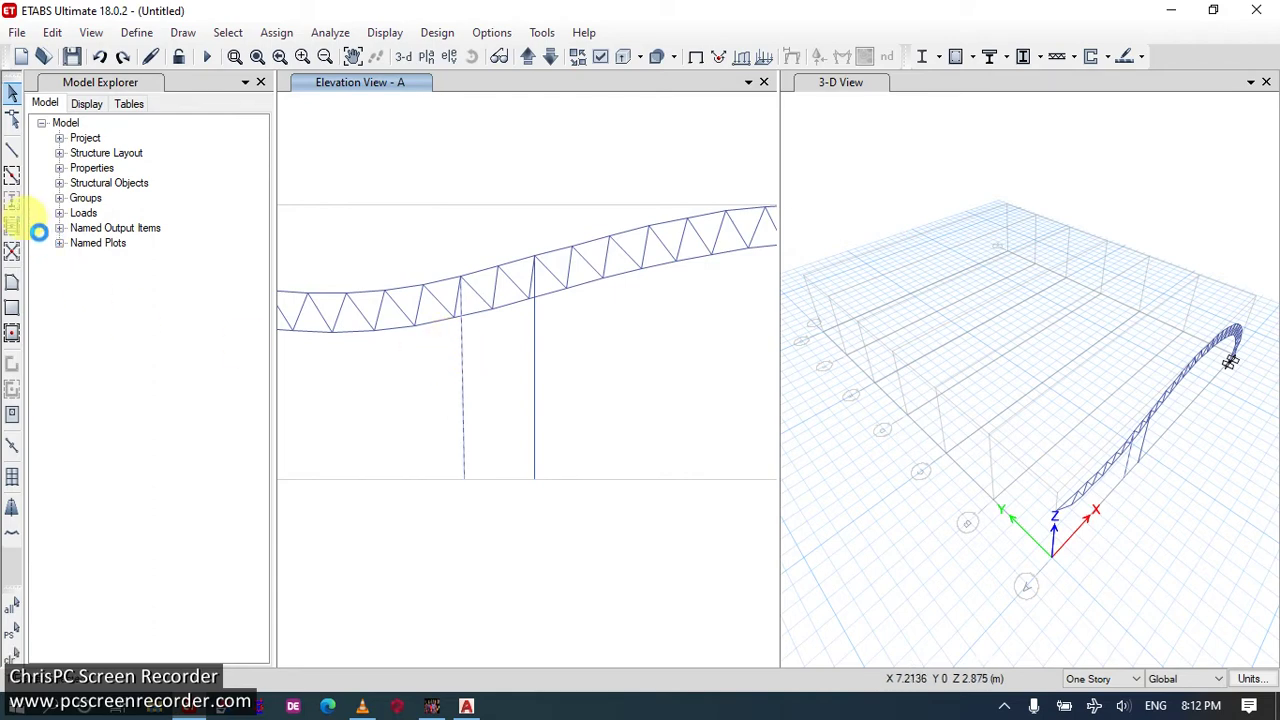
pyautogui.click(10, 150)
pyautogui.press('Delete')
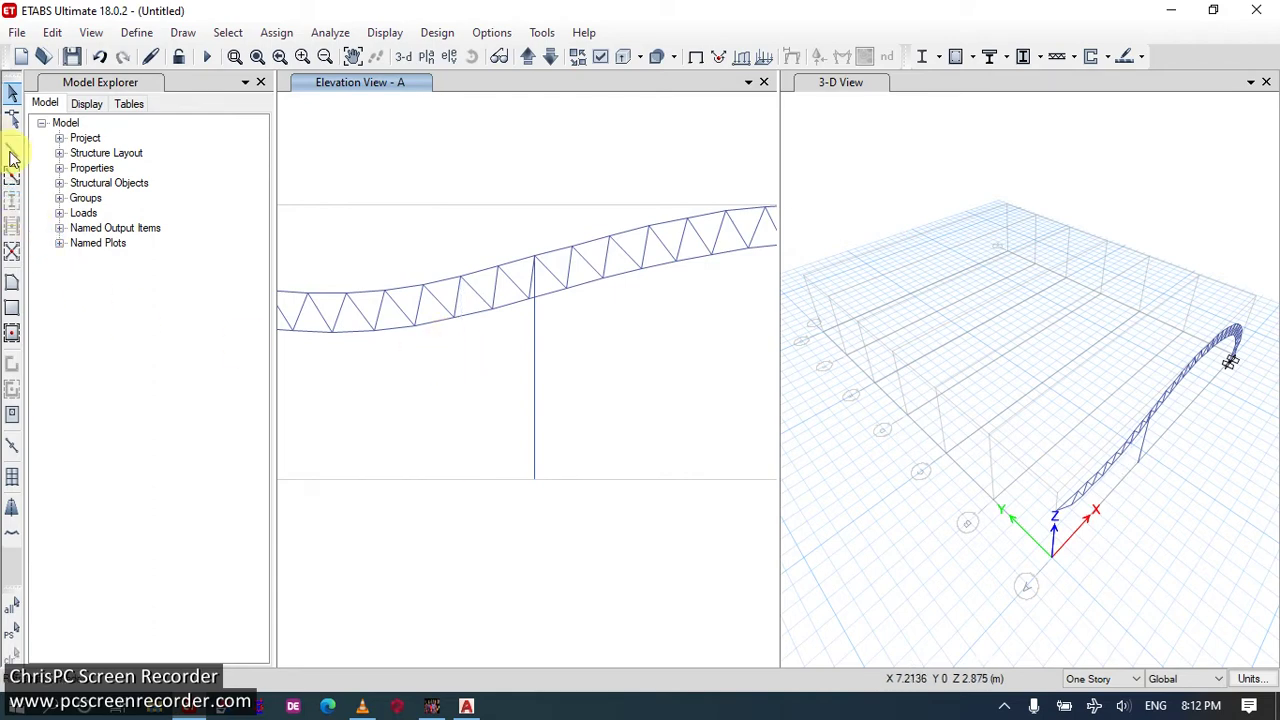
# Draw a new 4.7 m STEEL COL column from the truss joint down to the base line.
pyautogui.click(11, 152)
pyautogui.click(451, 275)
pyautogui.click(457, 350)
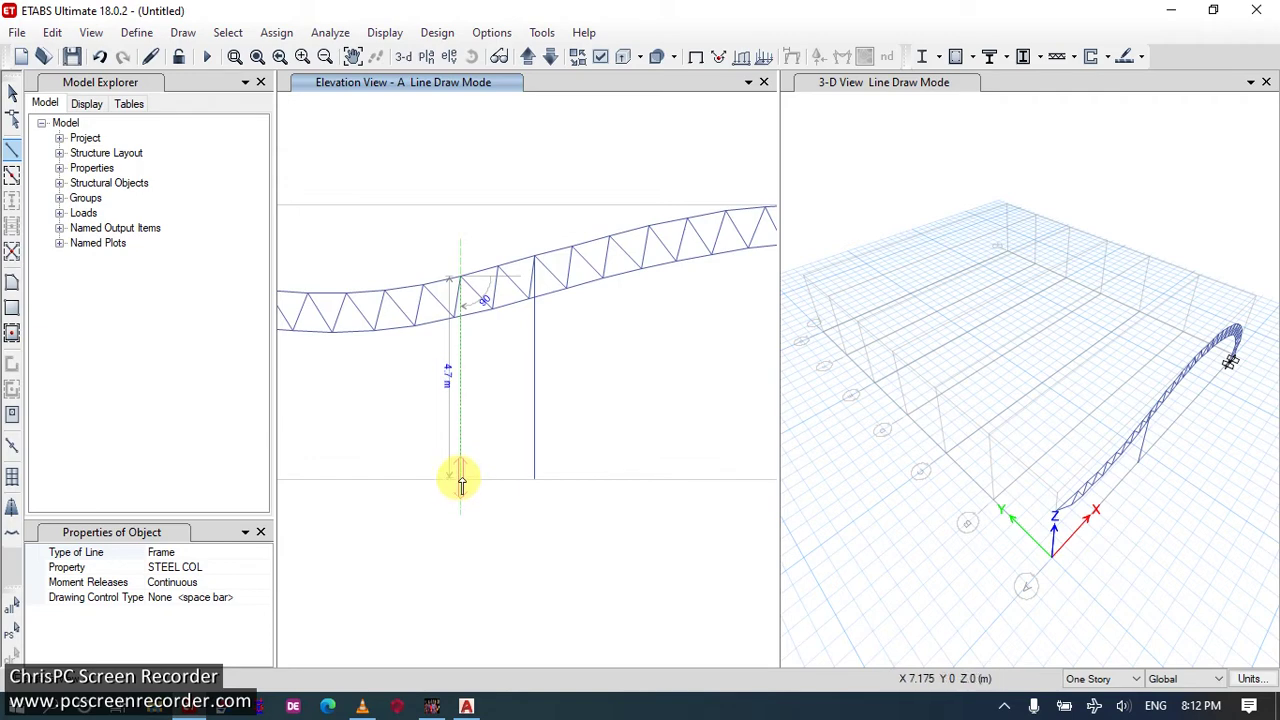
pyautogui.click(461, 478)
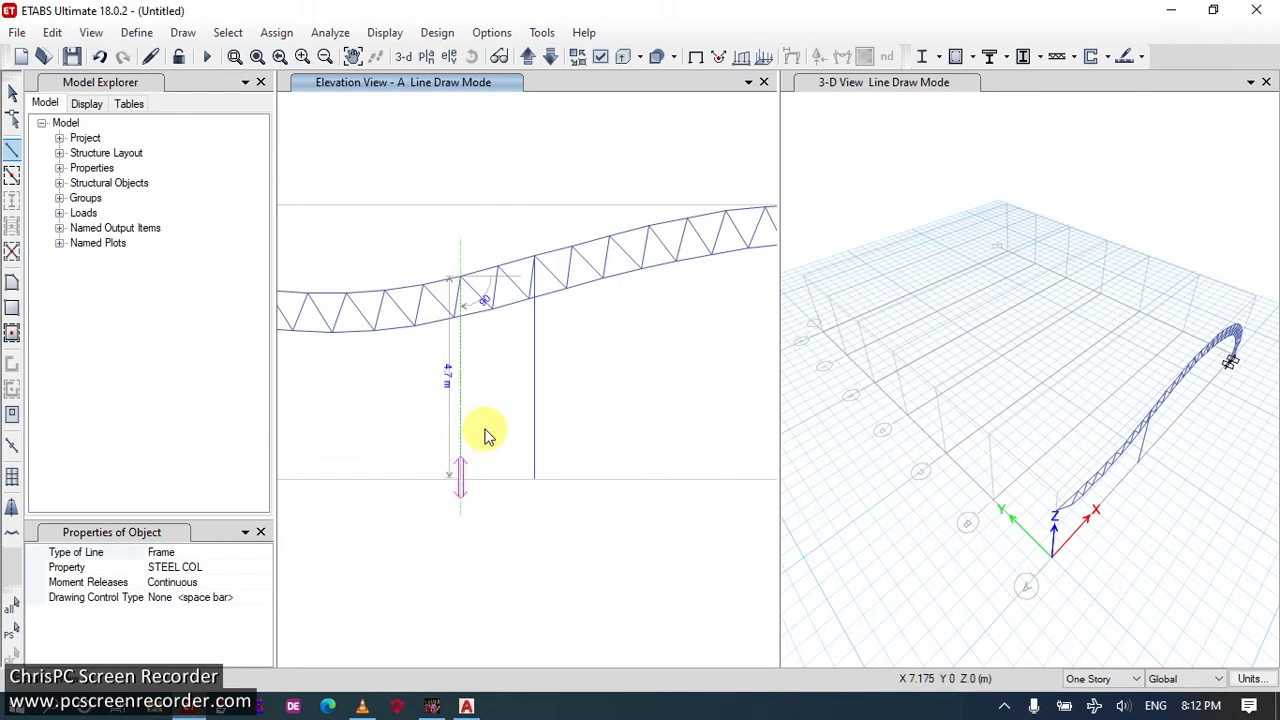
pyautogui.press('Return')
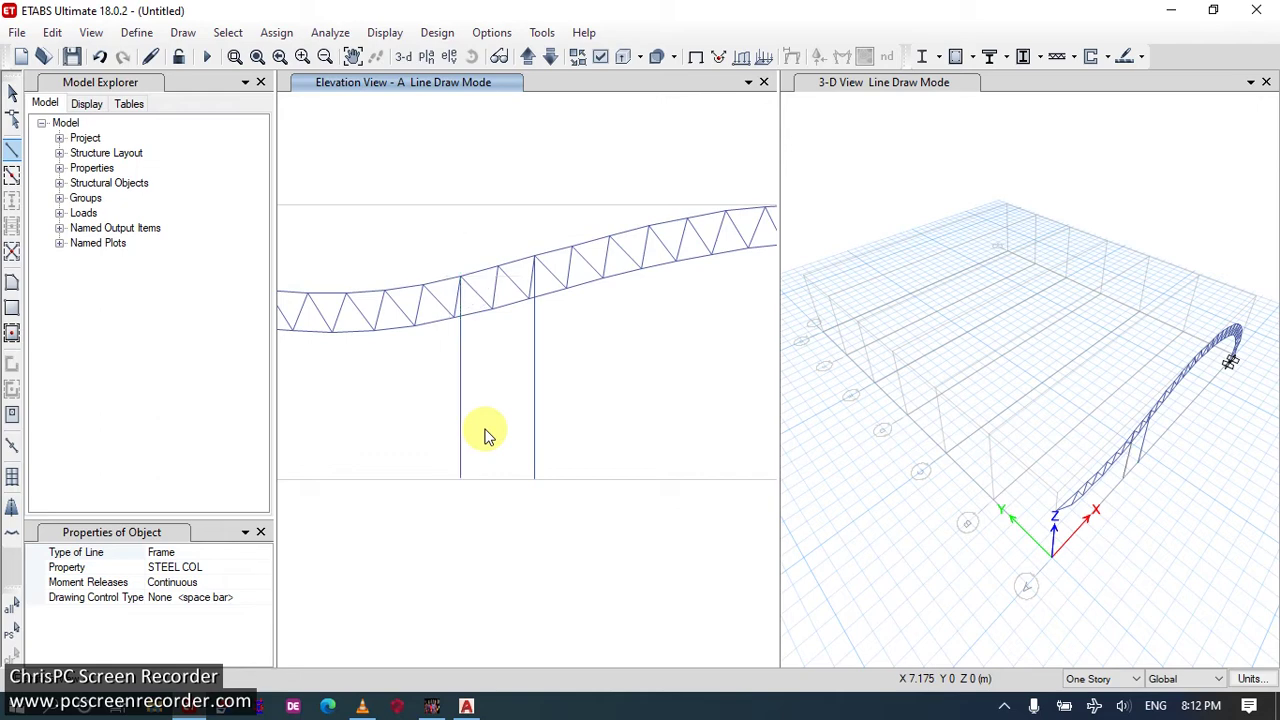
pyautogui.press('Escape')
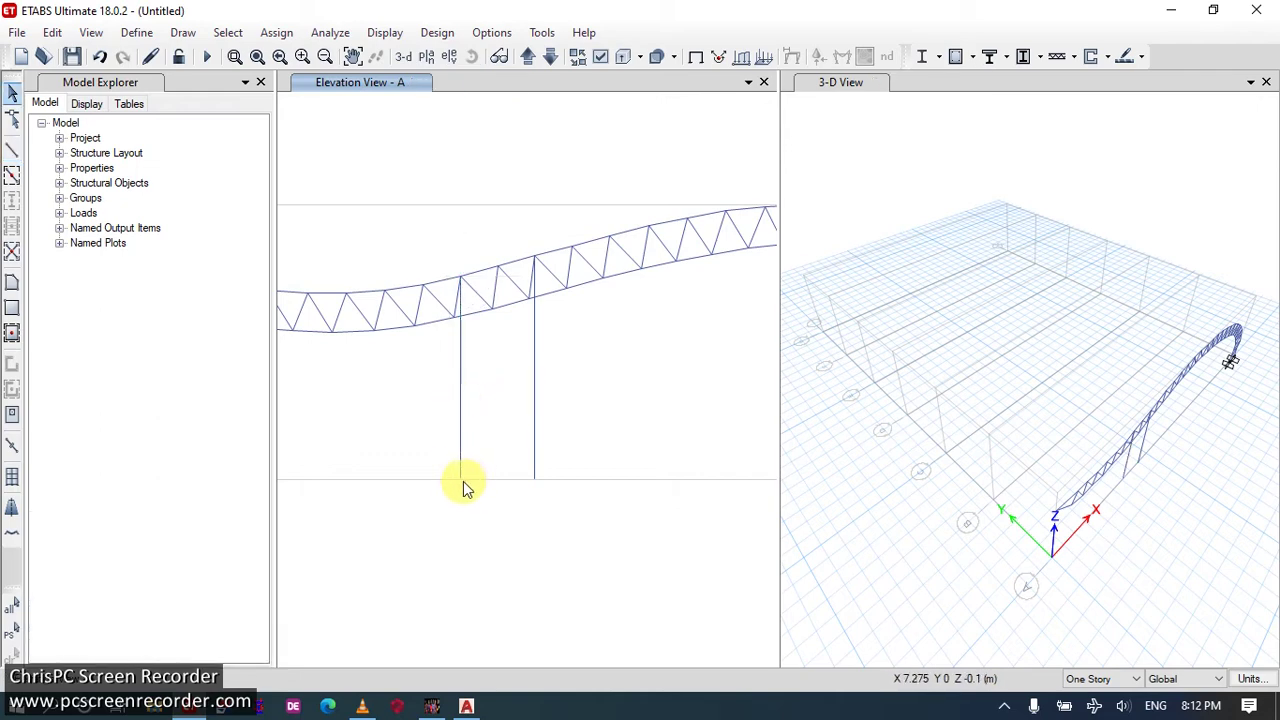
# Assign fixed restraints to both column base joints, then window-select the whole truss.
pyautogui.click(461, 478)
pyautogui.click(534, 478)
pyautogui.click(276, 32)
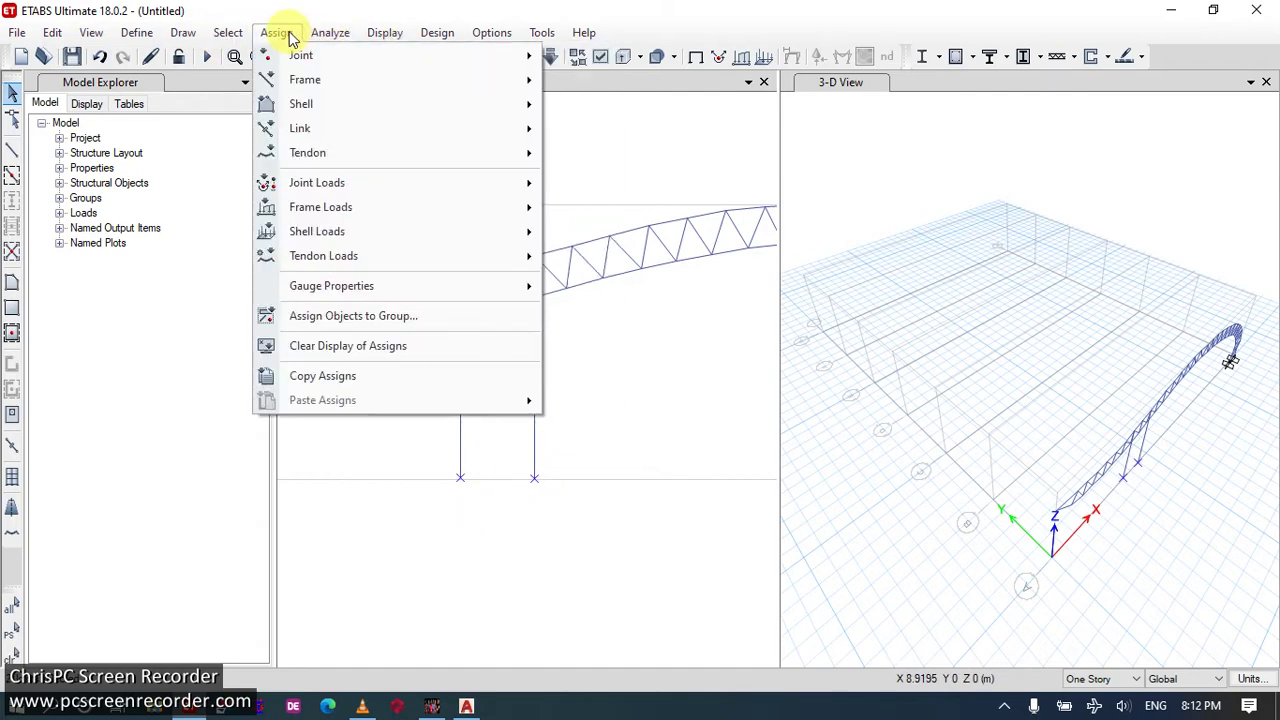
pyautogui.moveTo(423, 54)
pyautogui.click(575, 55)
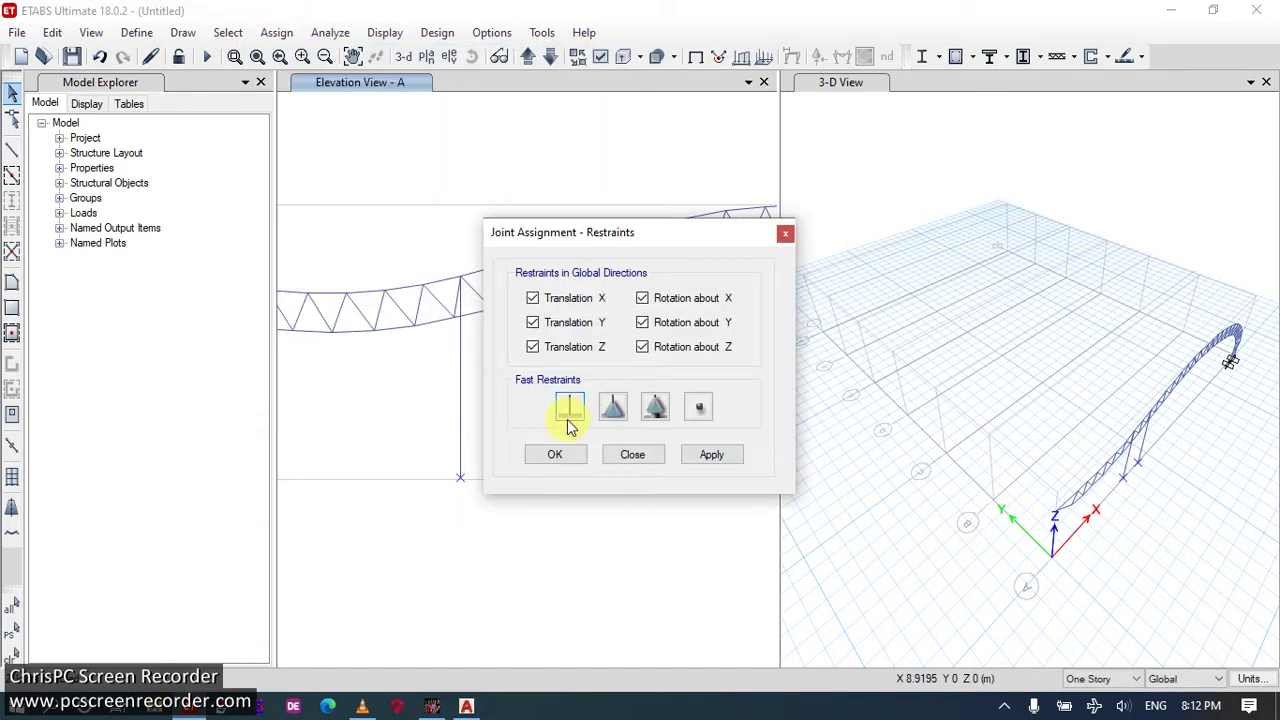
pyautogui.click(556, 458)
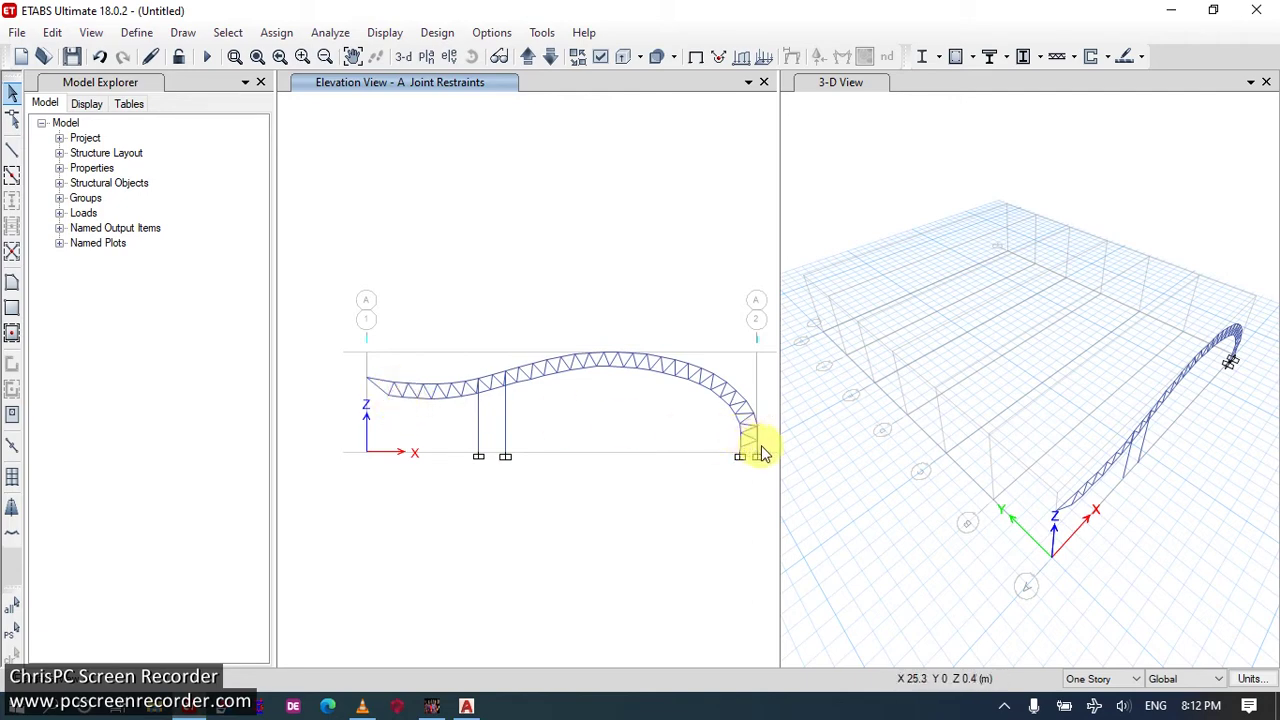
pyautogui.moveTo(763, 448); pyautogui.dragTo(381, 291)
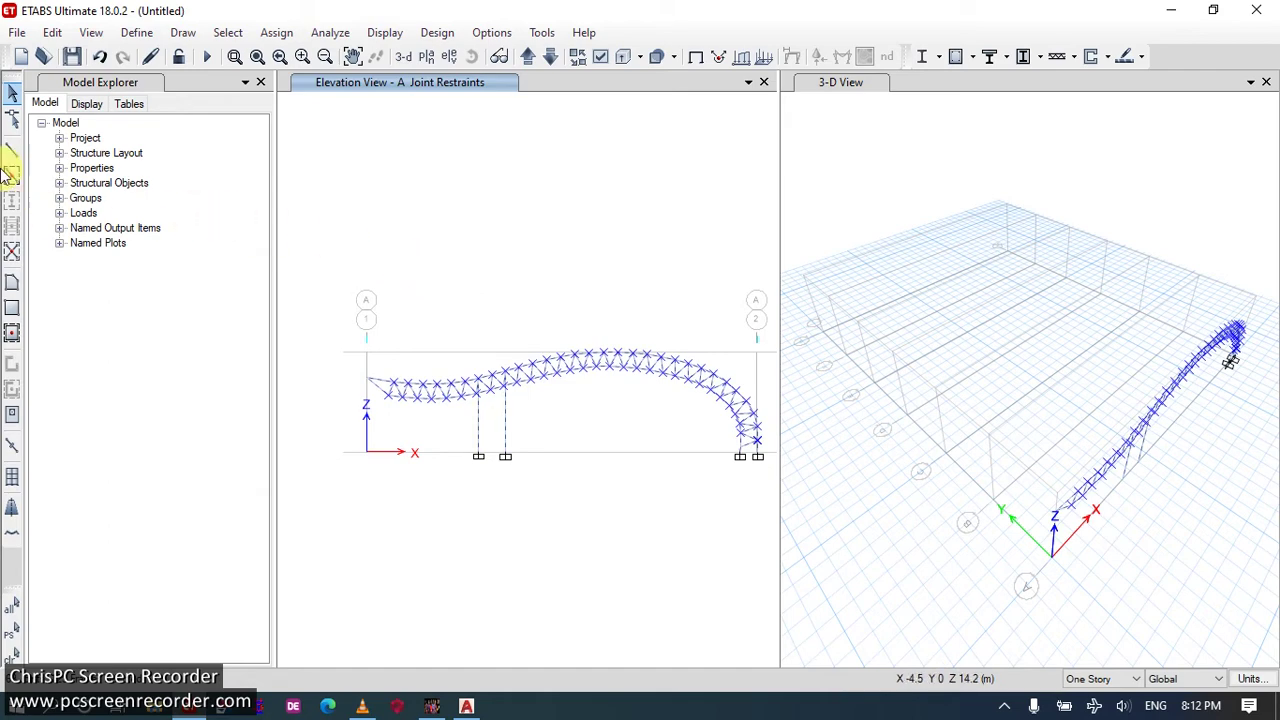
# Set the frame-drawing section property to PURLING.
pyautogui.click(15, 152)
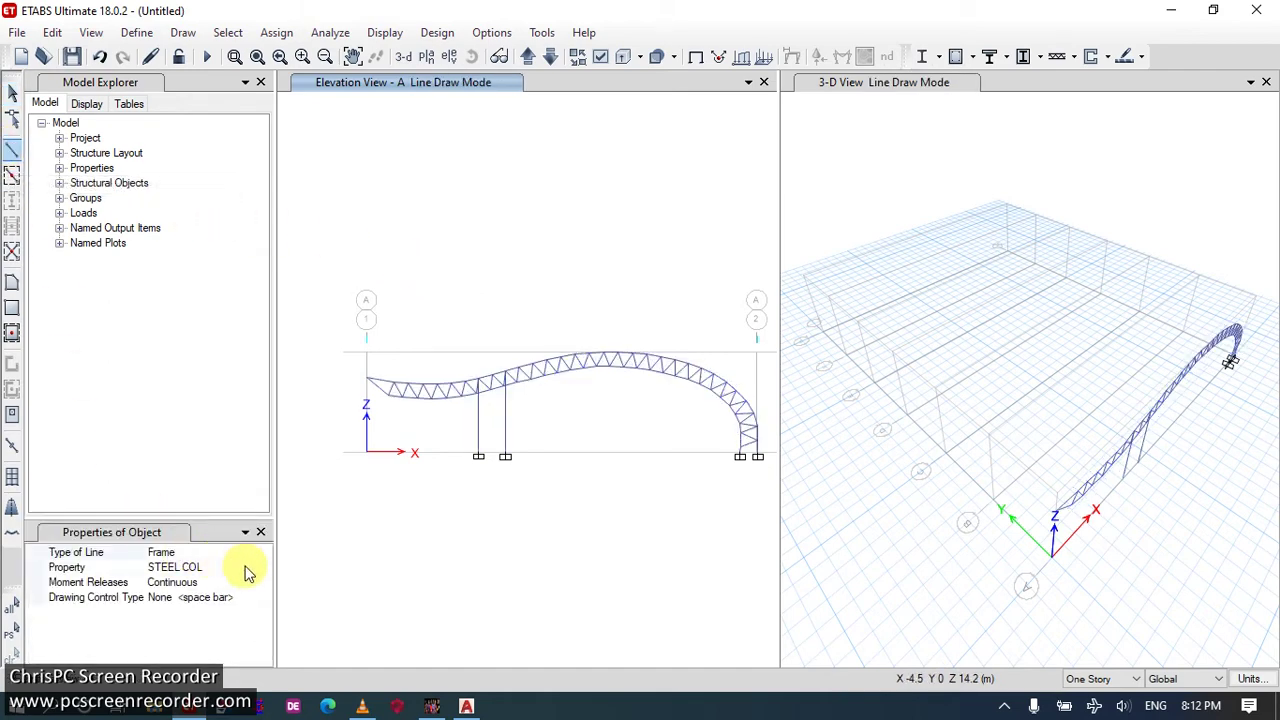
pyautogui.click(264, 569)
pyautogui.click(264, 568)
pyautogui.scroll(-3, 198, 630)
pyautogui.scroll(4, 200, 635)
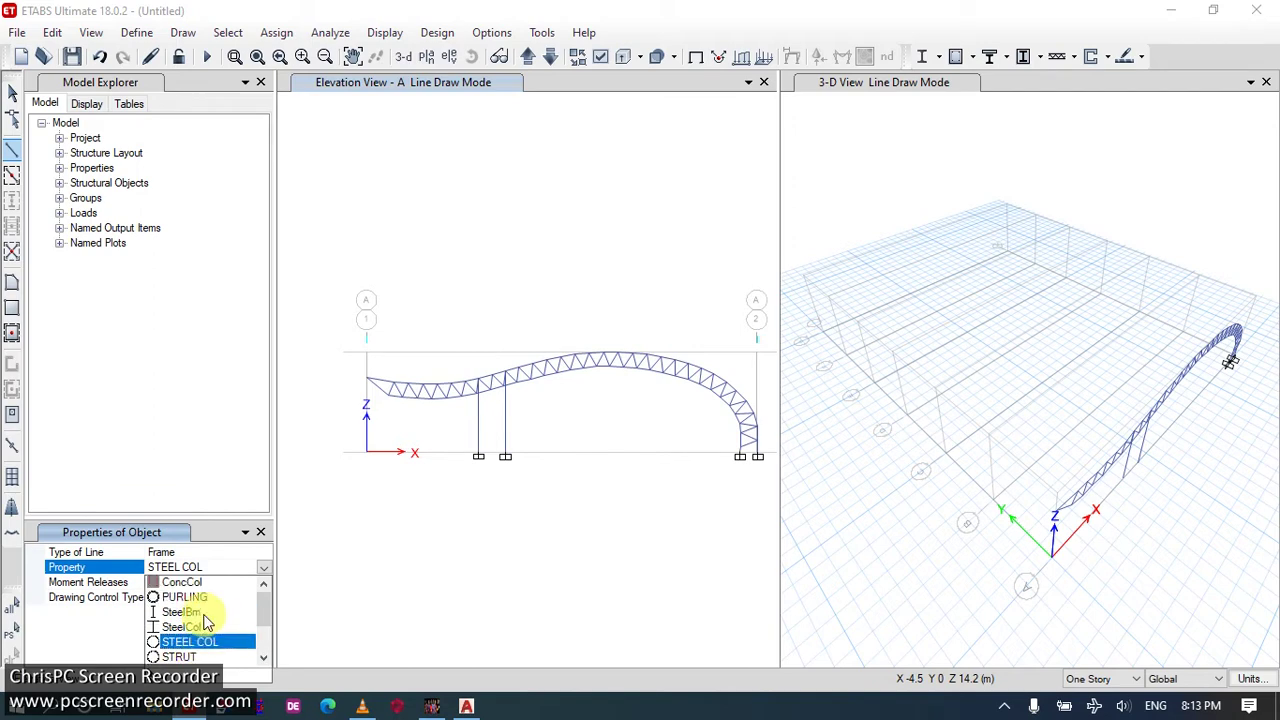
pyautogui.click(205, 629)
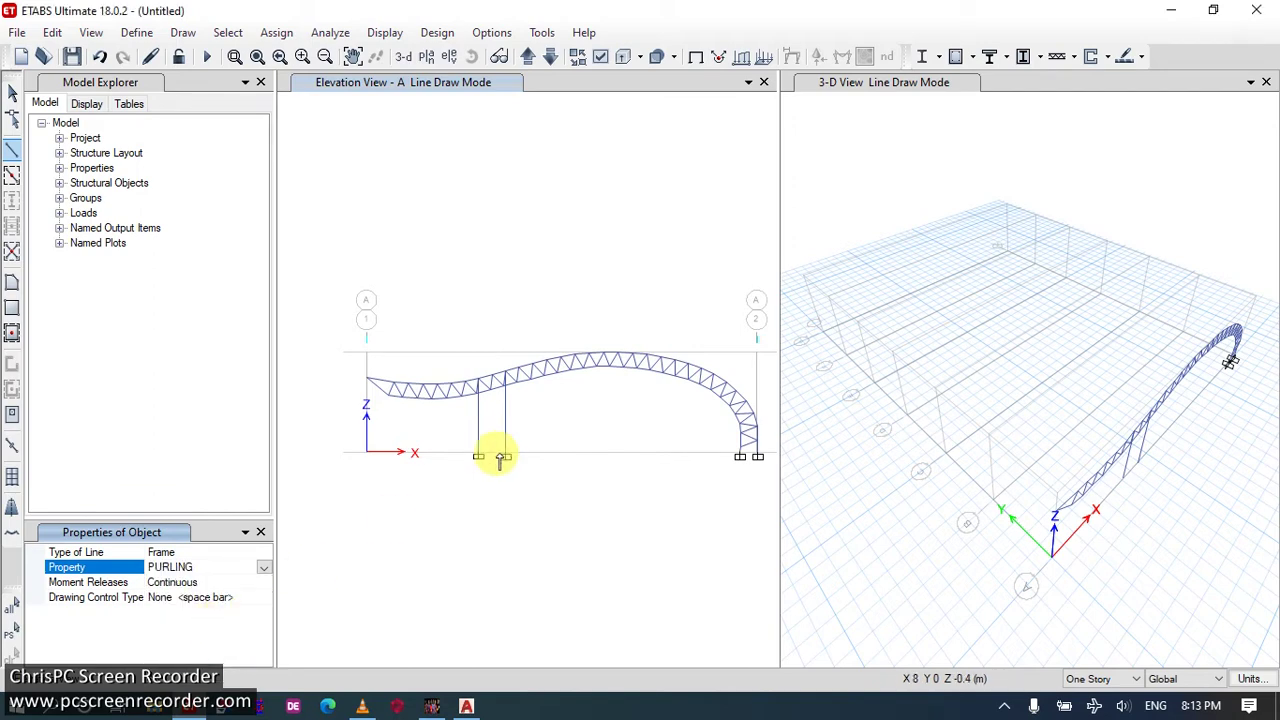
# Stop drawing and select the whole truss in elevation A, including its leftmost joint.
pyautogui.press('Escape')
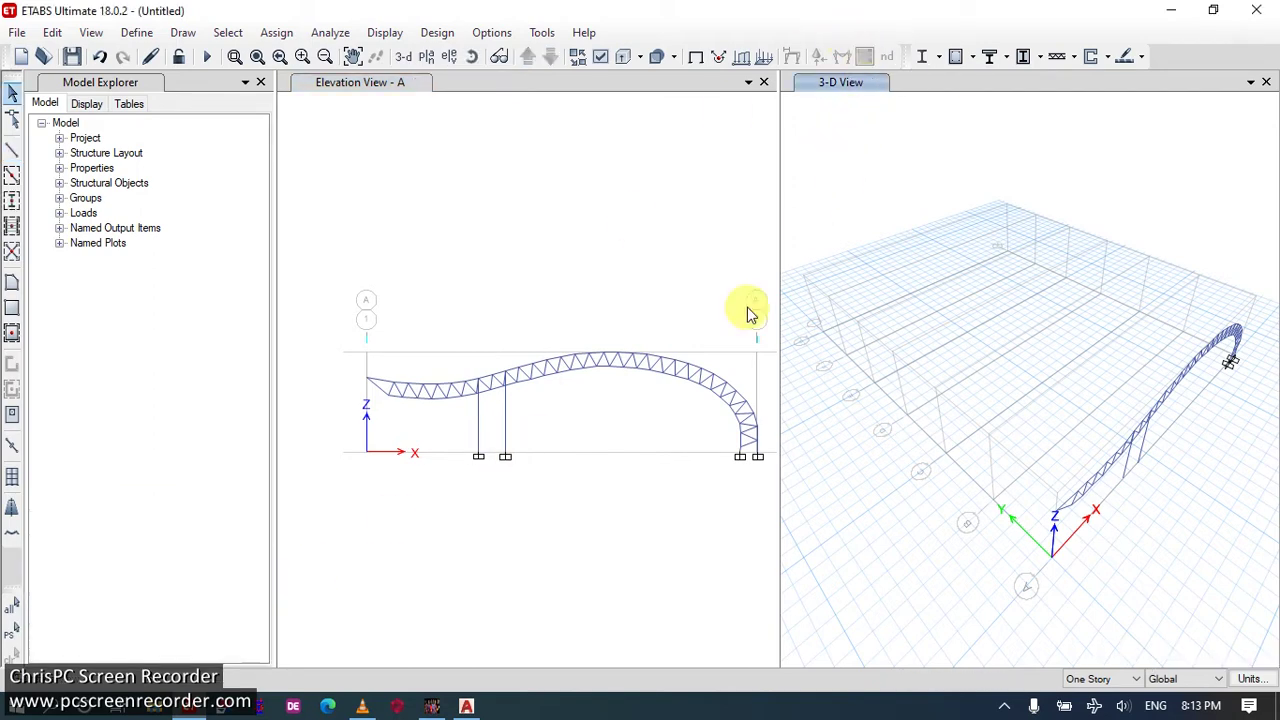
pyautogui.moveTo(771, 455); pyautogui.dragTo(371, 286)
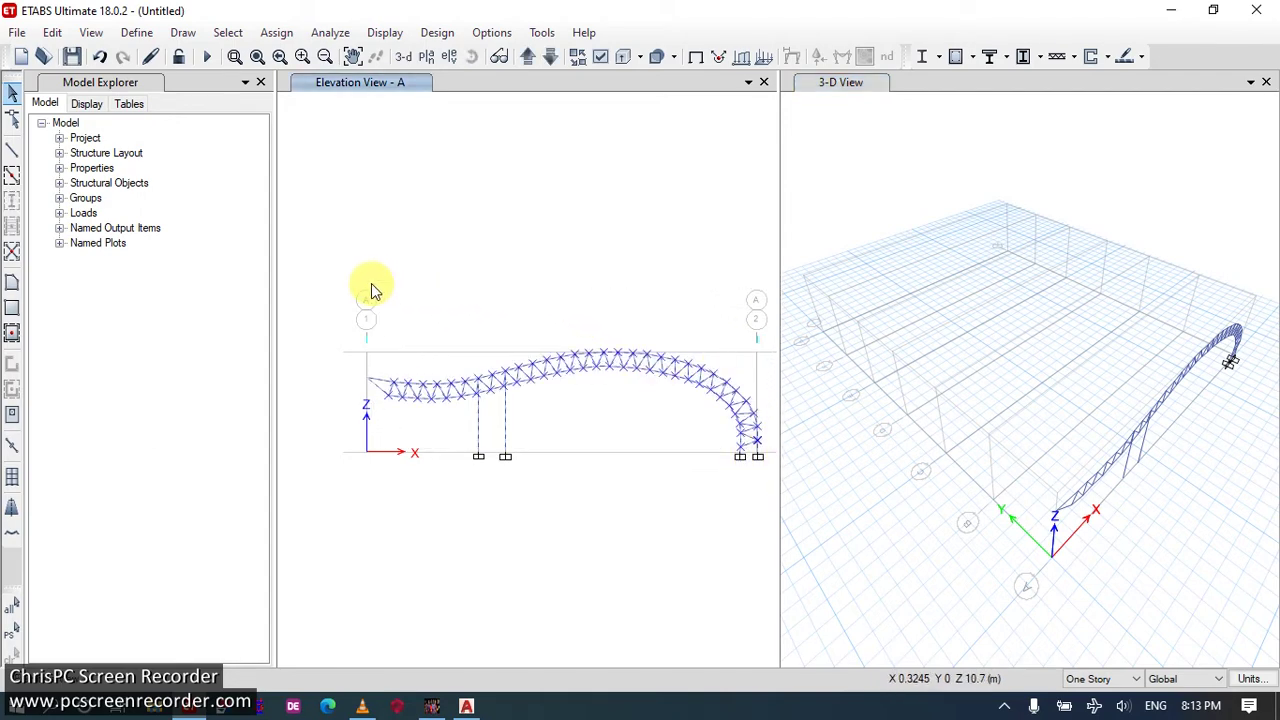
pyautogui.click(366, 376)
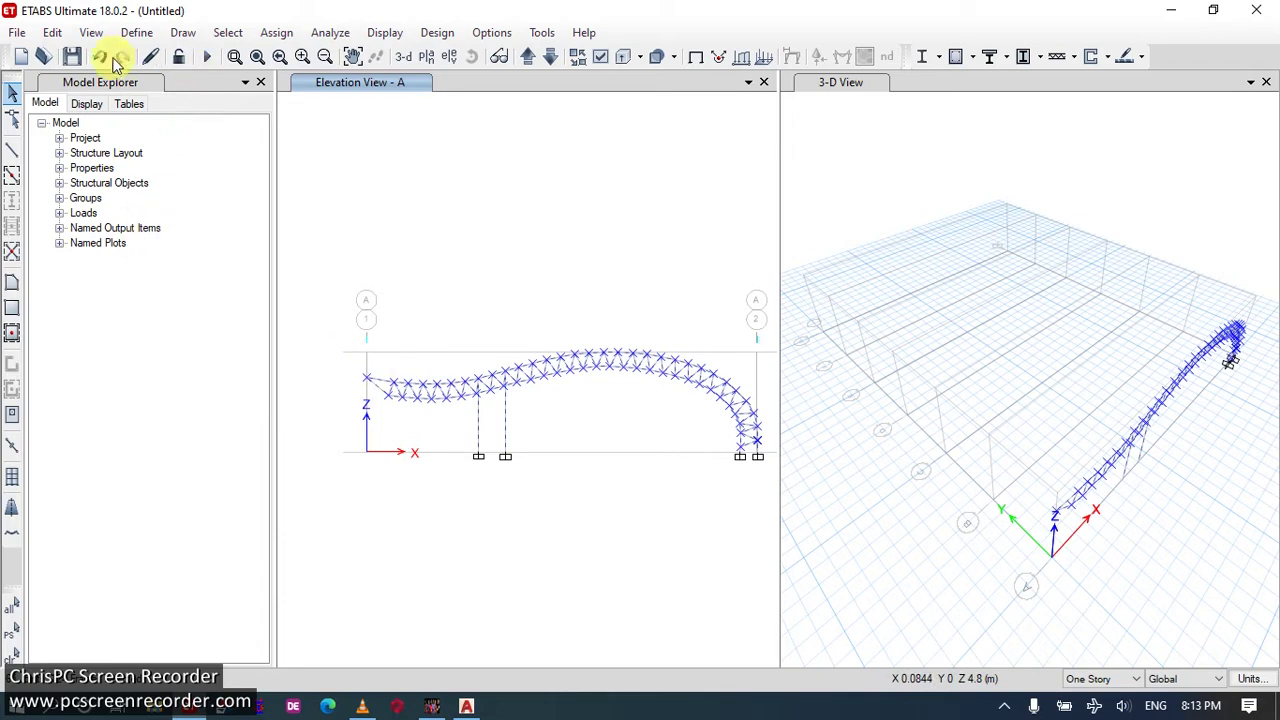
# Extrude the truss joints to frames linearly: dx 0, dy 5, dz 0, 6 repeats.
pyautogui.click(52, 32)
pyautogui.moveTo(300, 470)
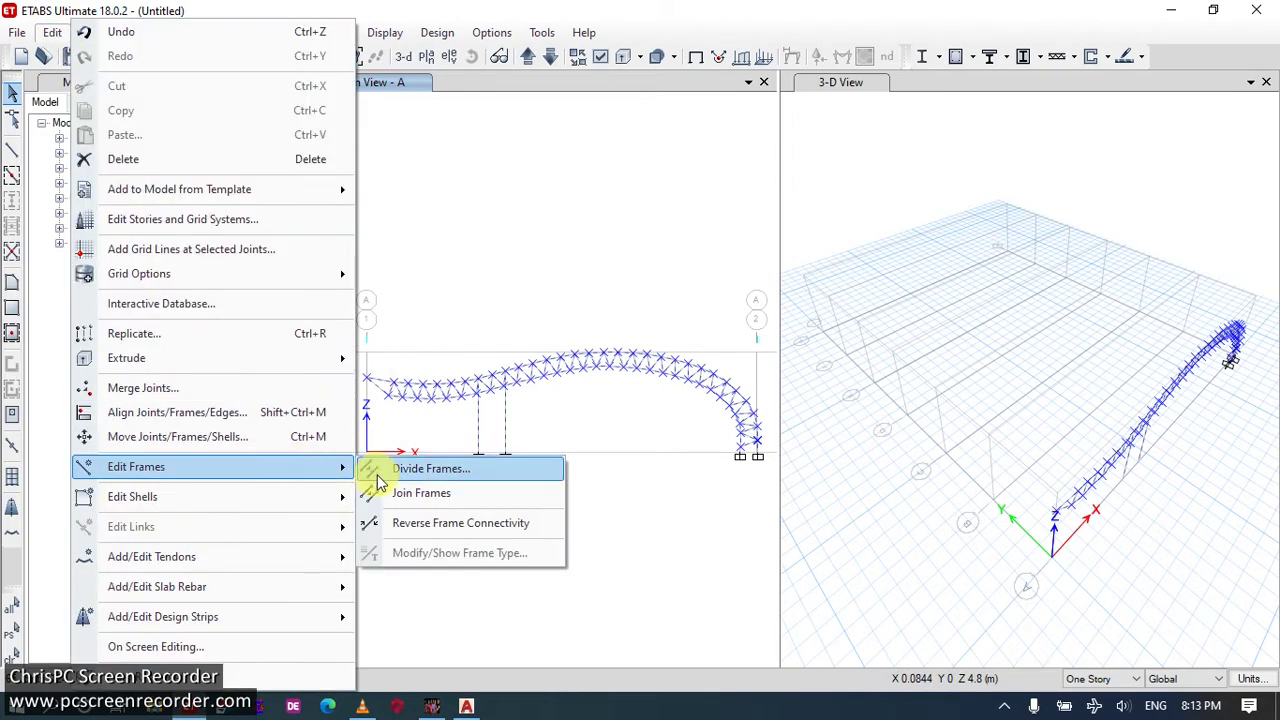
pyautogui.moveTo(323, 363)
pyautogui.click(399, 370)
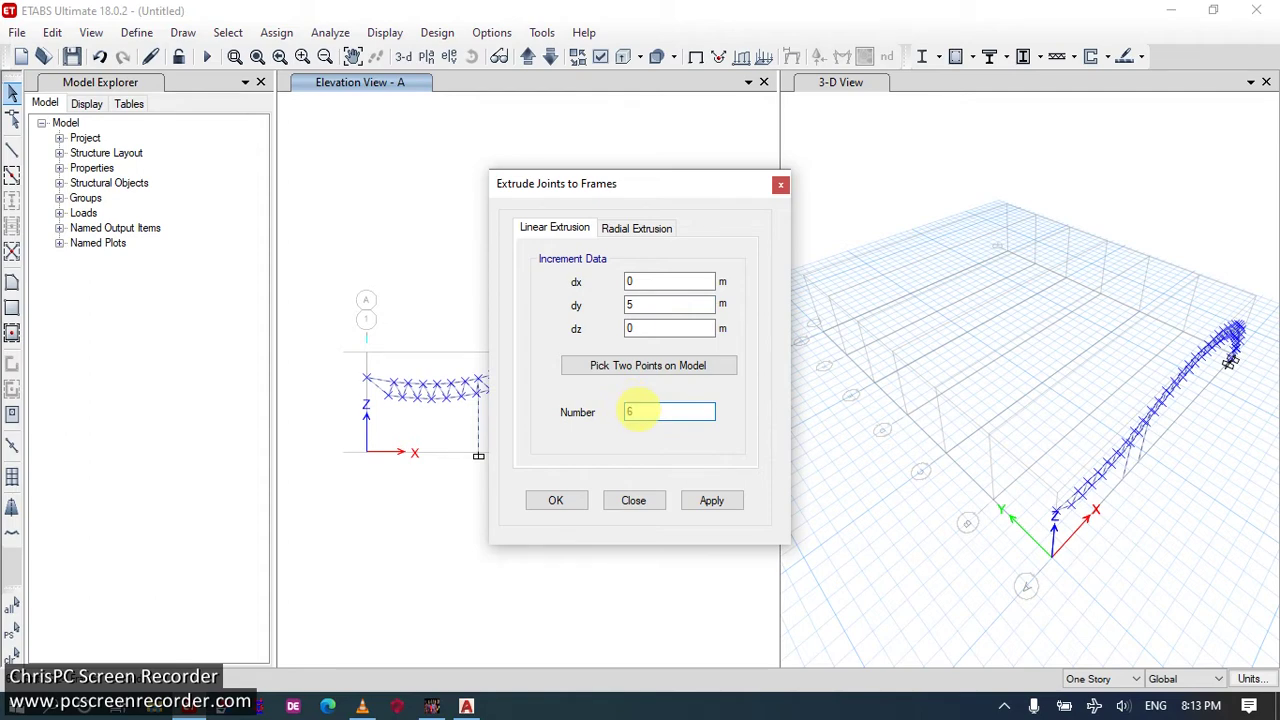
pyautogui.click(710, 502)
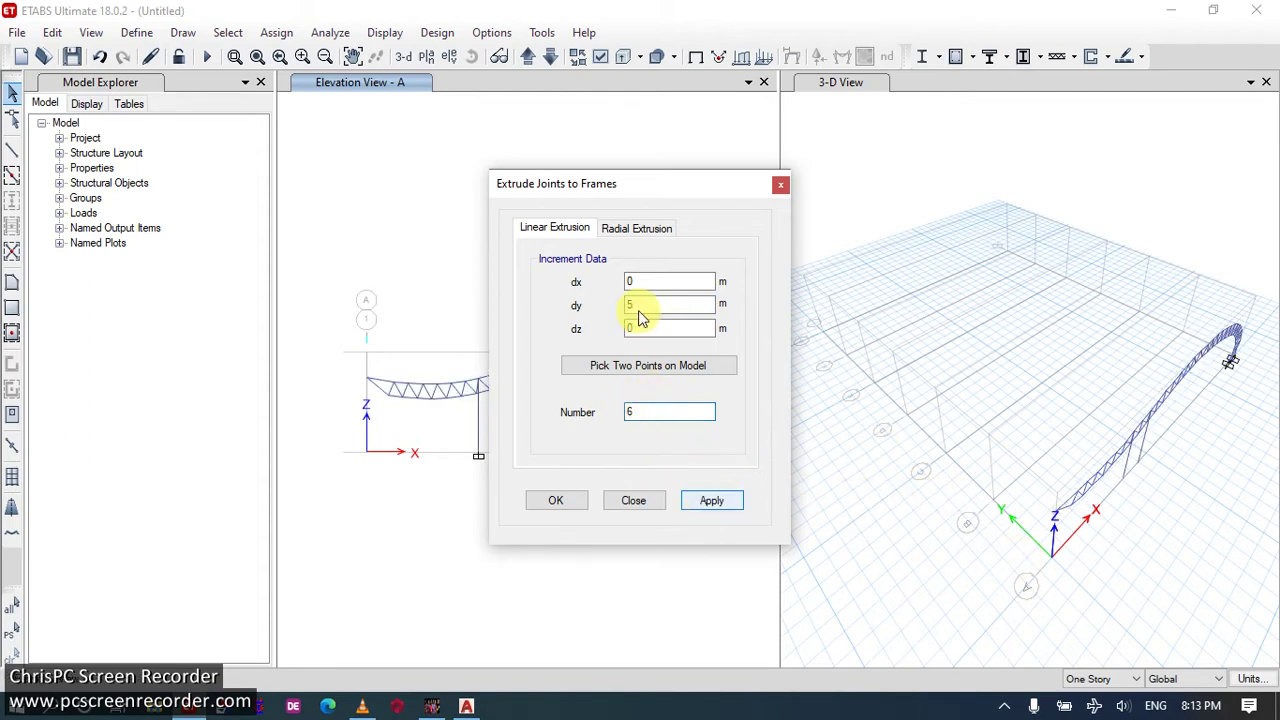
pyautogui.press('Return')
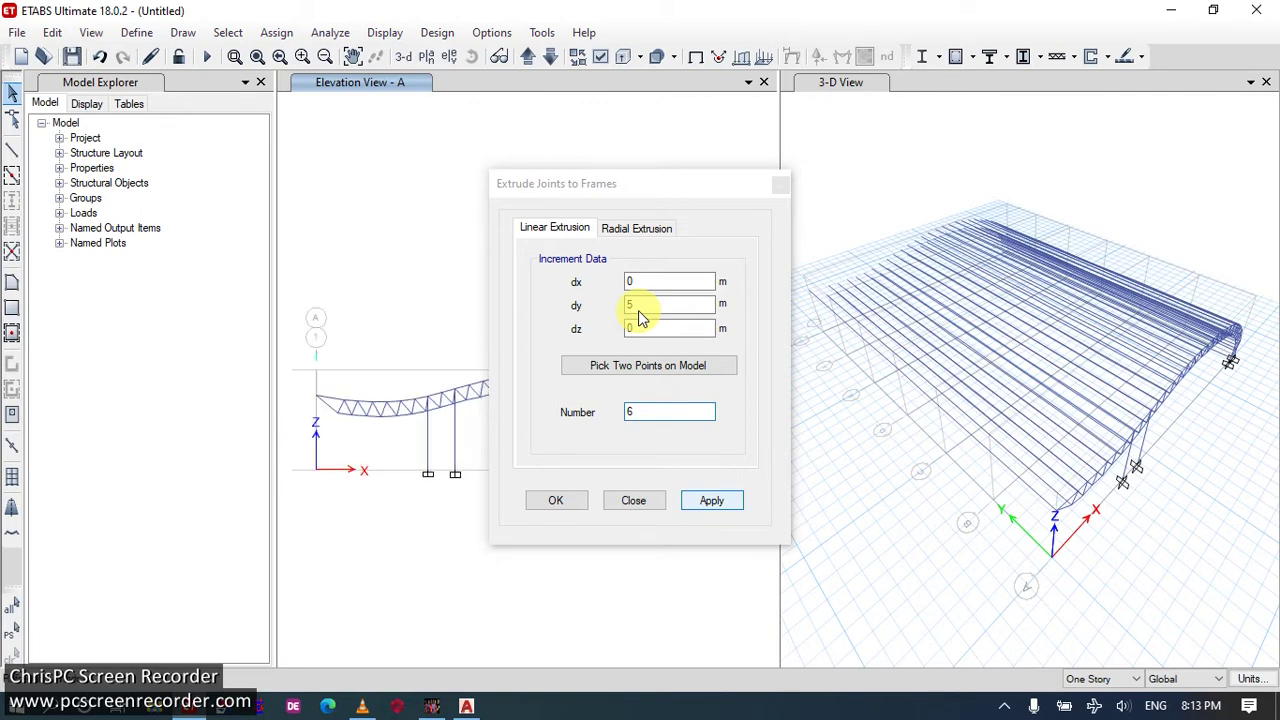
# Orbit the 3-D view, check a purlin's properties, and close the extrusion settings.
pyautogui.click(1031, 178)
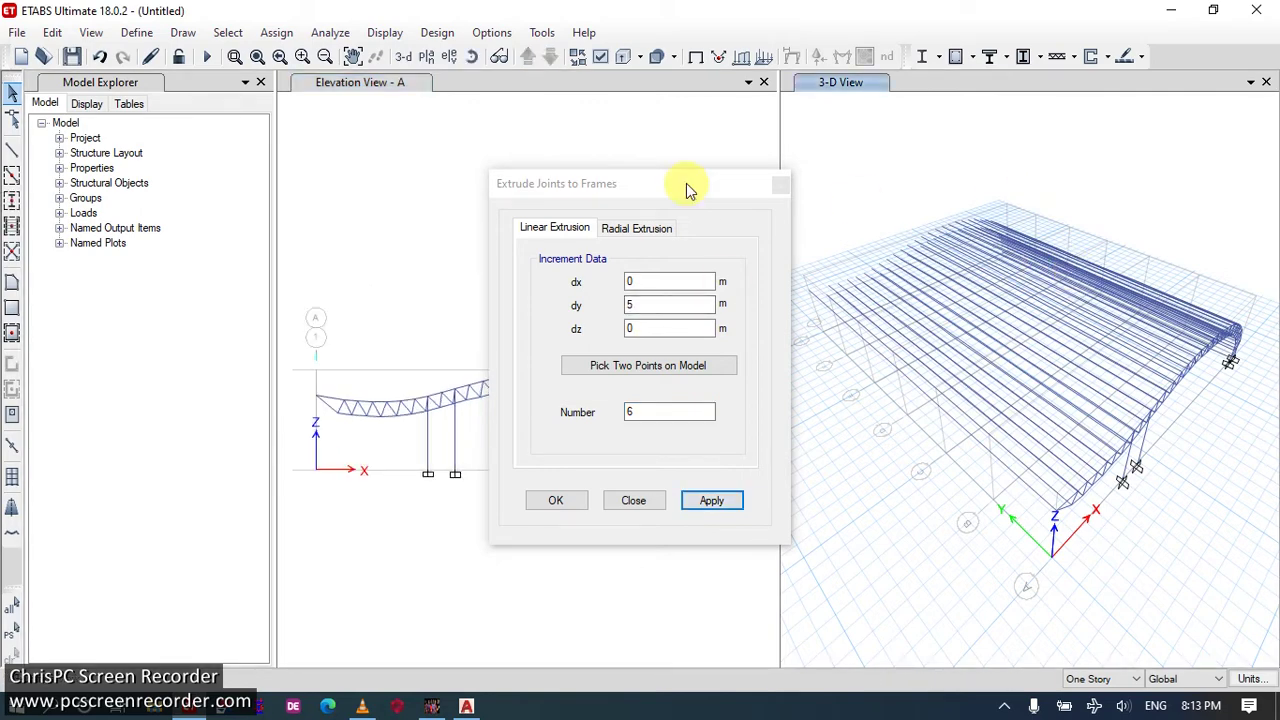
pyautogui.click(474, 64)
pyautogui.moveTo(874, 528); pyautogui.dragTo(937, 543)
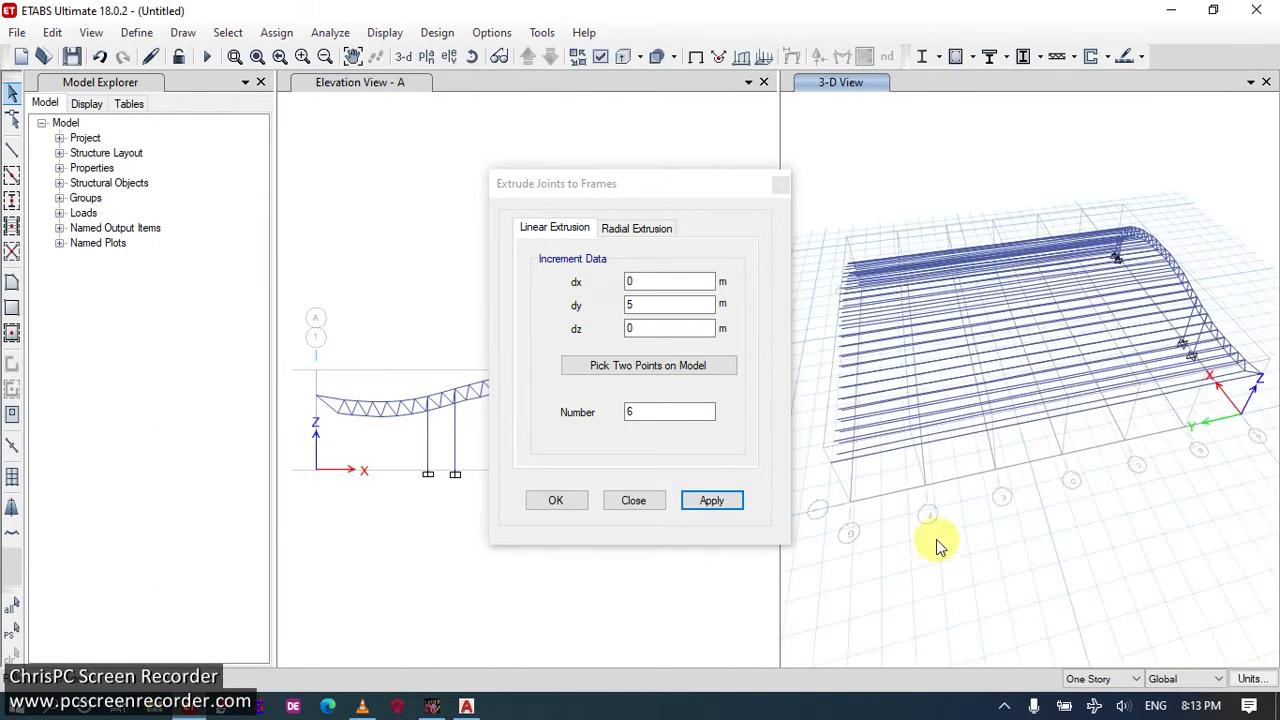
pyautogui.rightClick(870, 455)
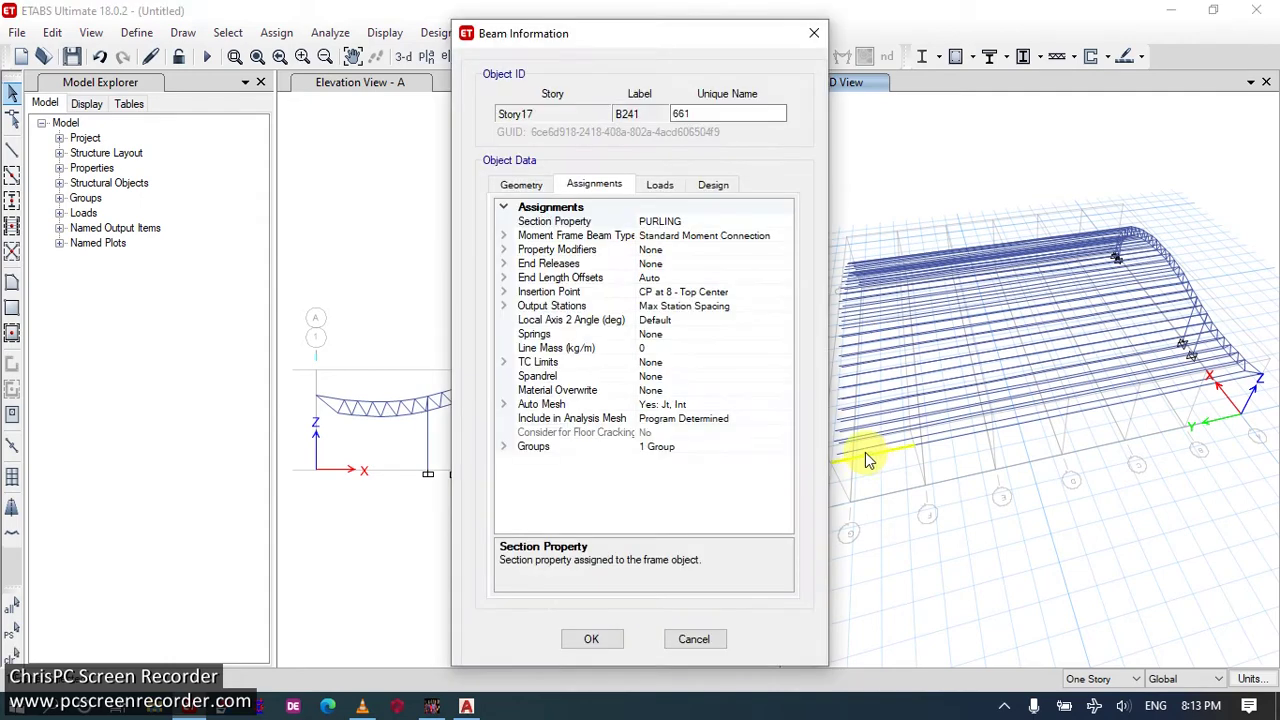
pyautogui.click(814, 33)
pyautogui.click(634, 501)
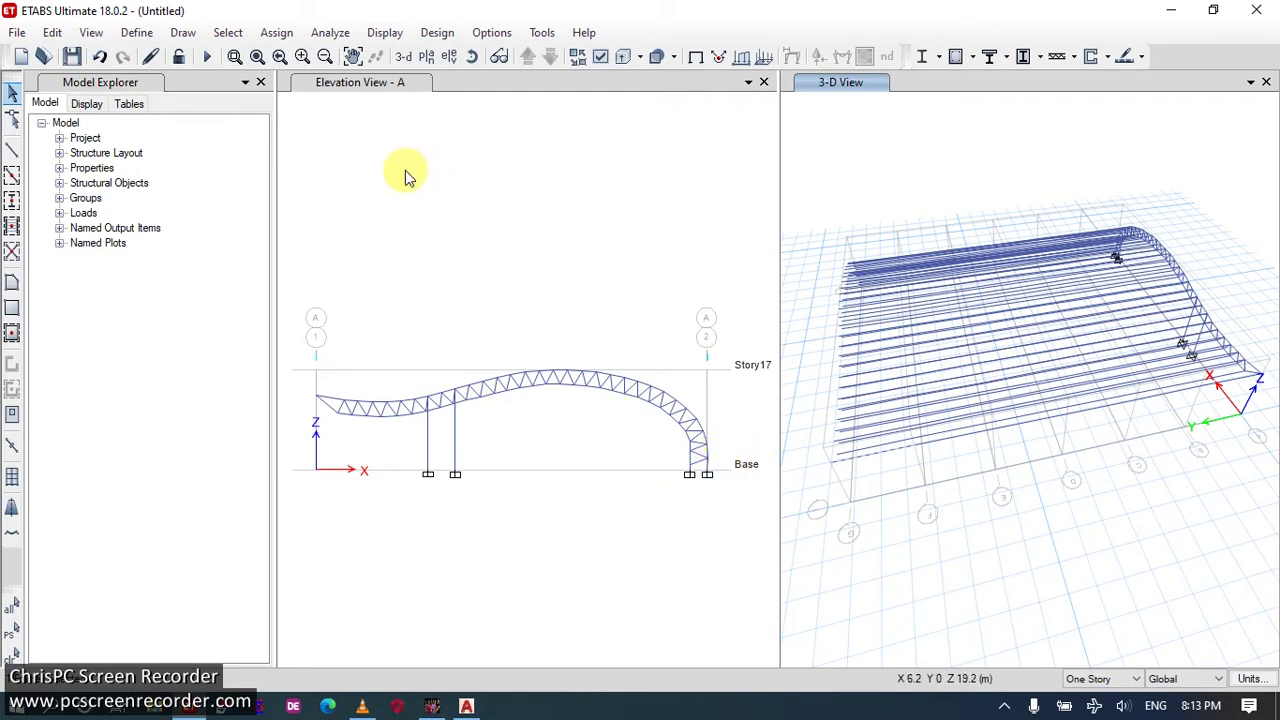
# Window-select the whole truss, then deselect the two short columns under the arch.
pyautogui.click(228, 33)
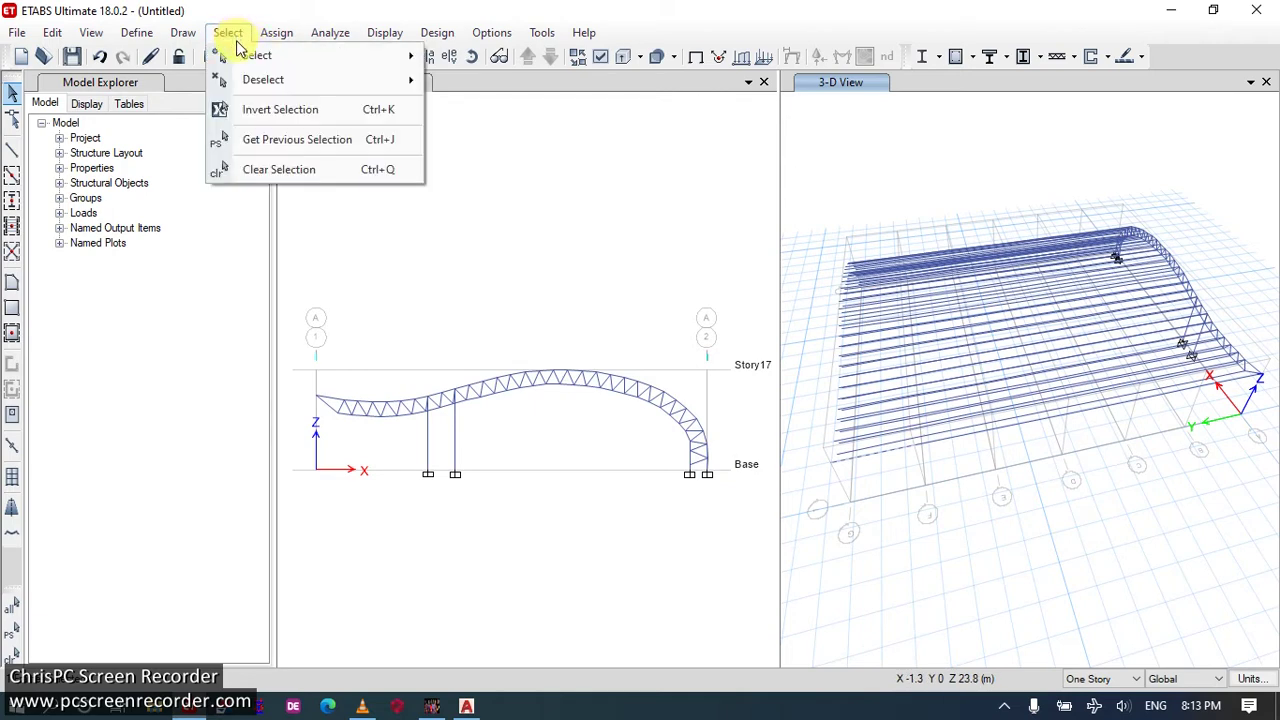
pyautogui.click(232, 38)
pyautogui.moveTo(734, 460); pyautogui.dragTo(630, 424)
pyautogui.moveTo(418, 340); pyautogui.dragTo(309, 286)
pyautogui.click(614, 513)
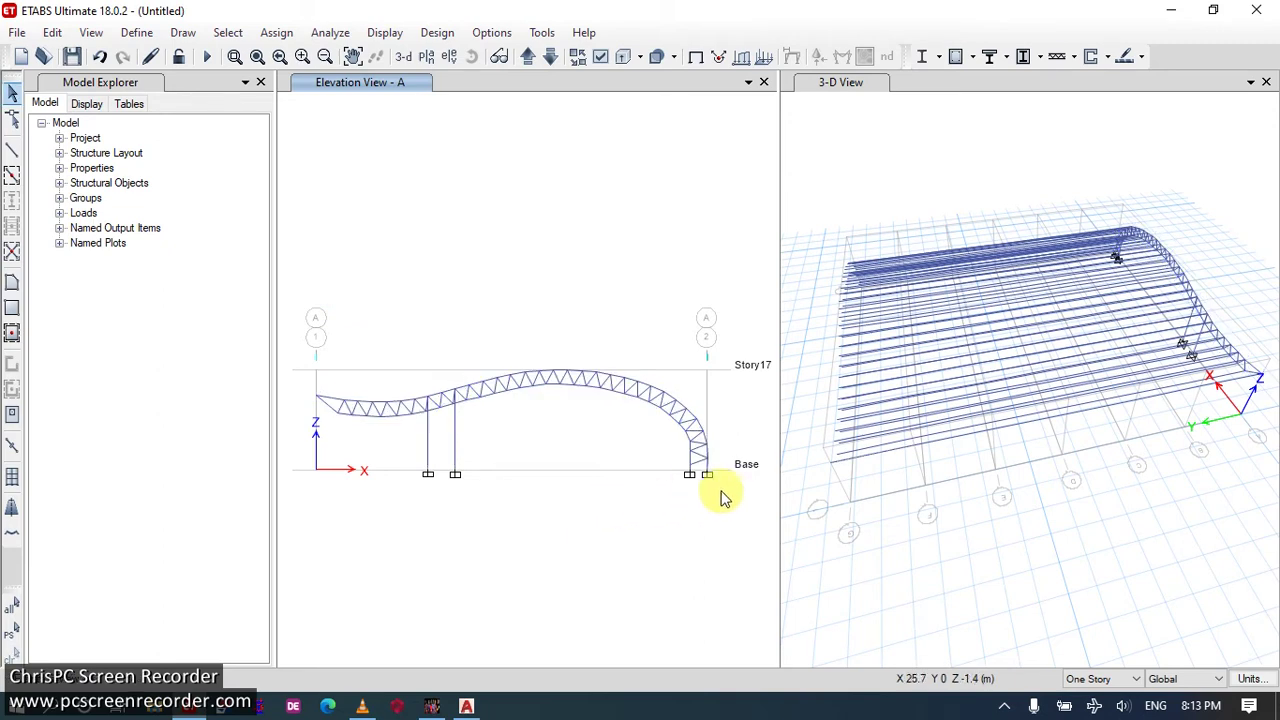
pyautogui.moveTo(732, 490); pyautogui.dragTo(305, 296)
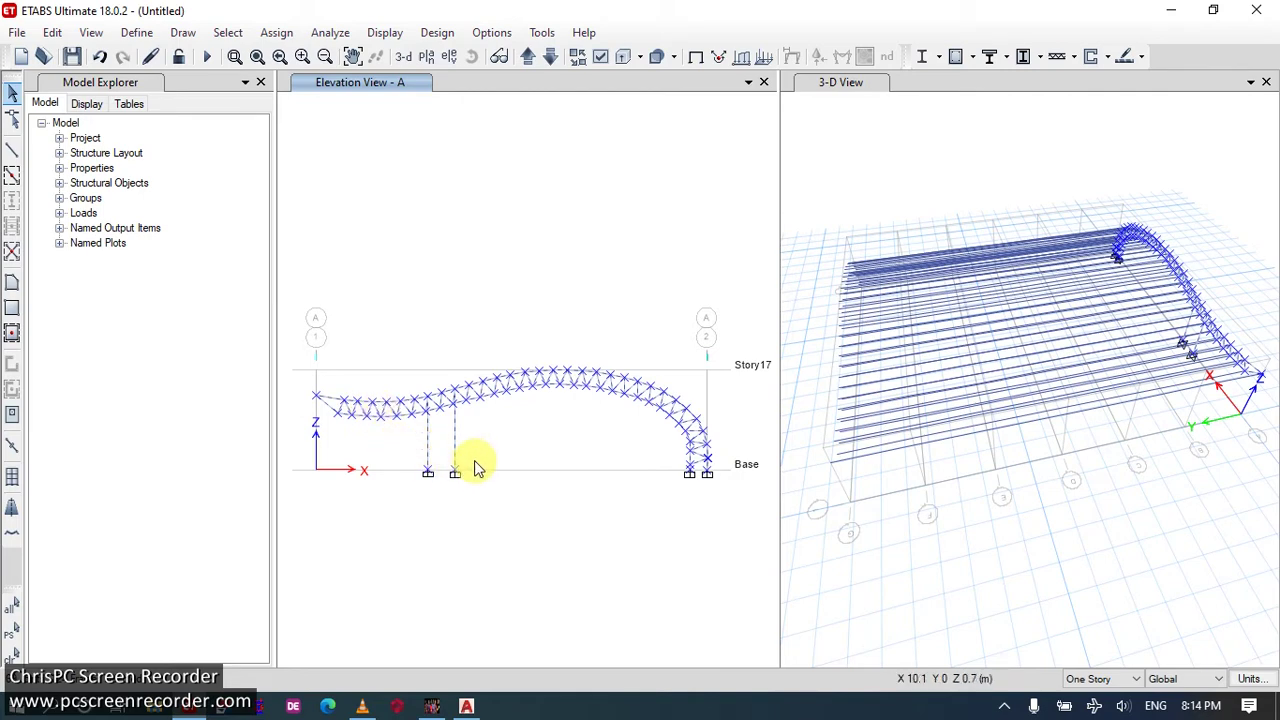
pyautogui.click(426, 448)
pyautogui.click(456, 474)
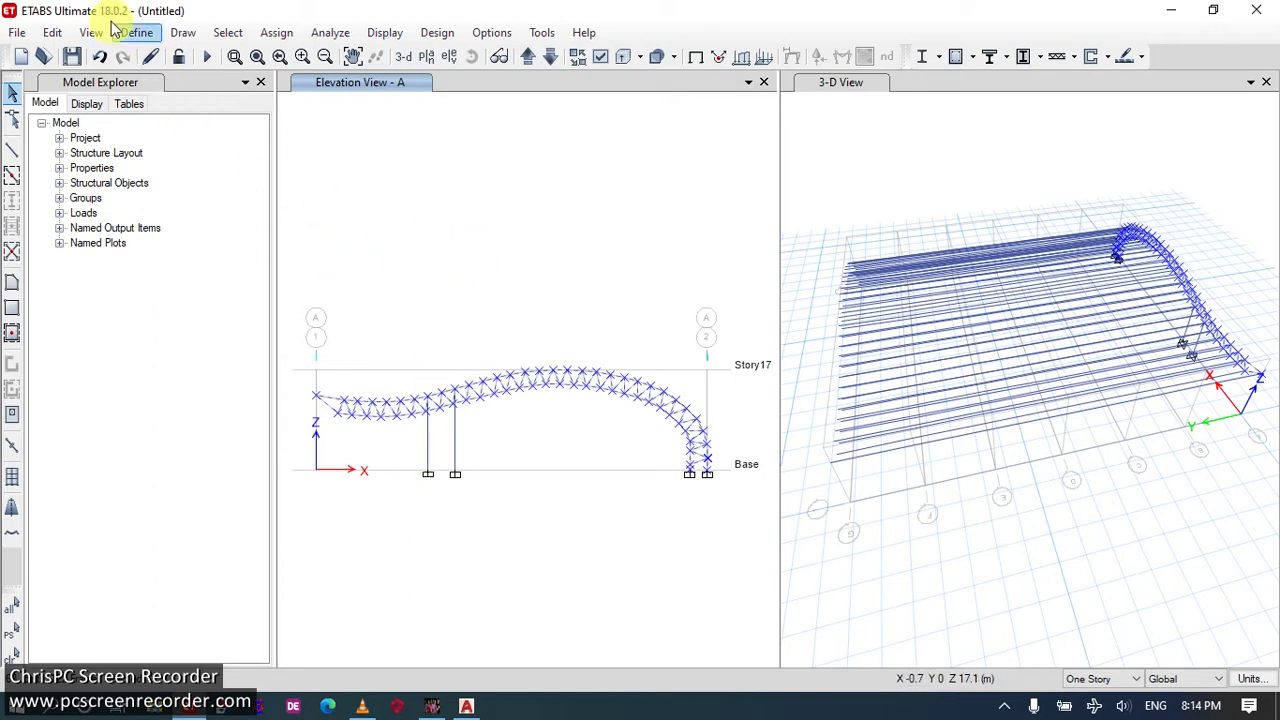
# Replicate the truss linearly with dy 5 and 6 copies.
pyautogui.click(52, 32)
pyautogui.click(245, 333)
pyautogui.doubleClick(638, 261)
pyautogui.write('5')
pyautogui.doubleClick(643, 312)
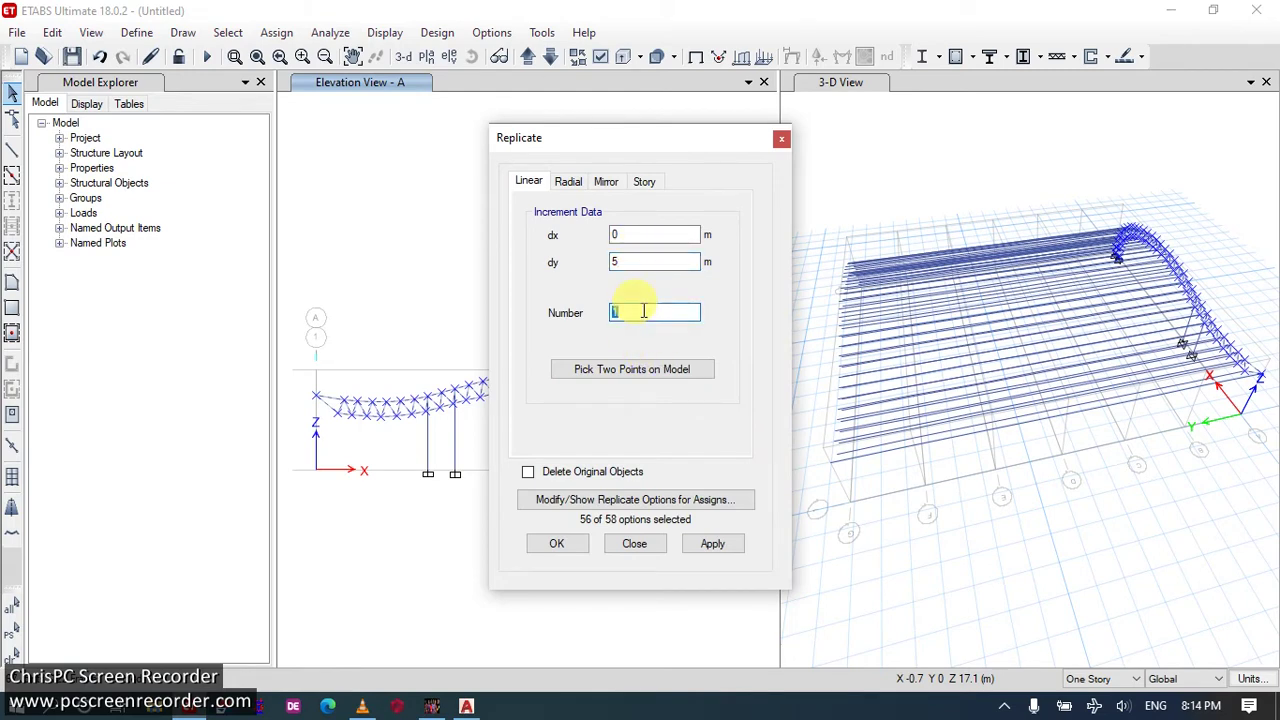
pyautogui.write('6')
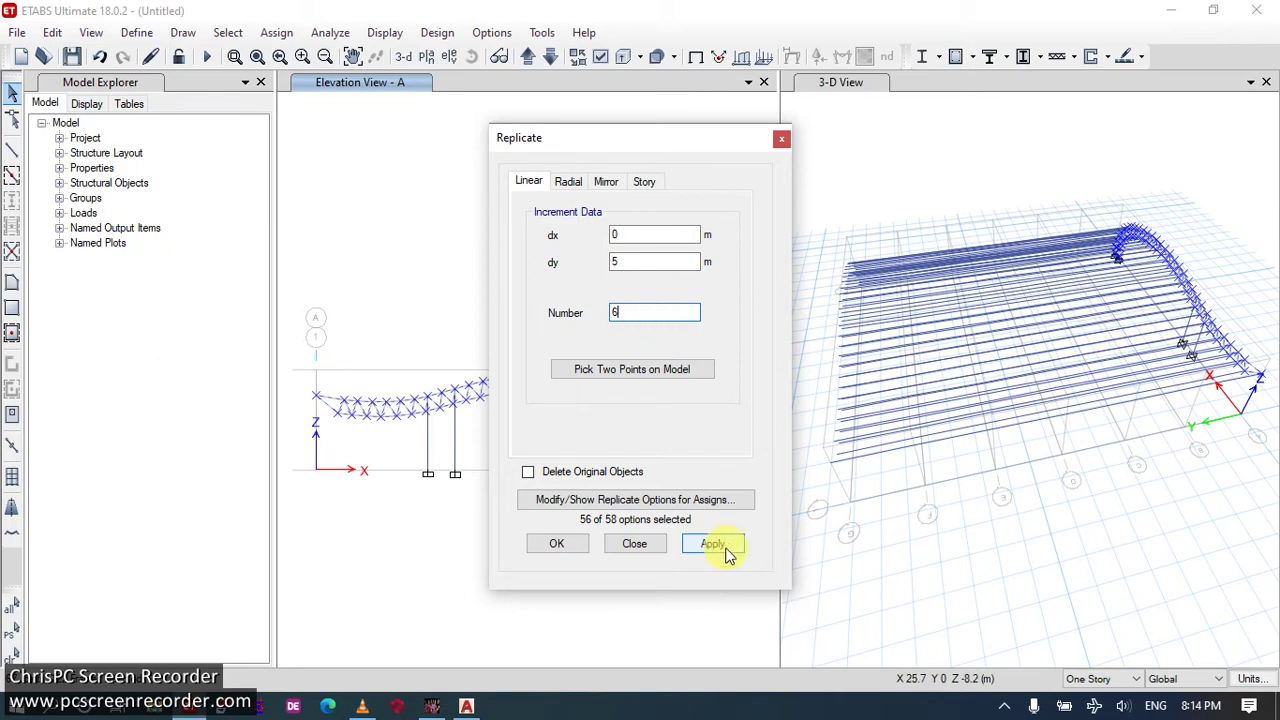
pyautogui.click(728, 545)
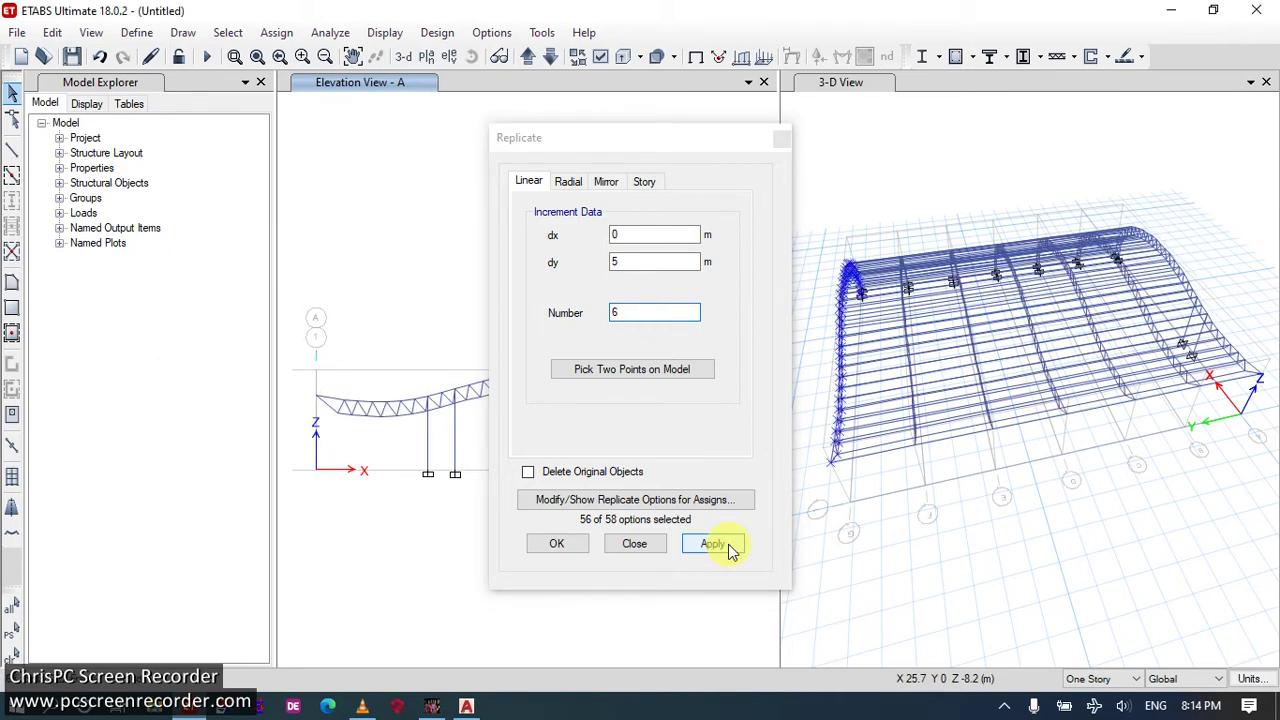
pyautogui.click(728, 544)
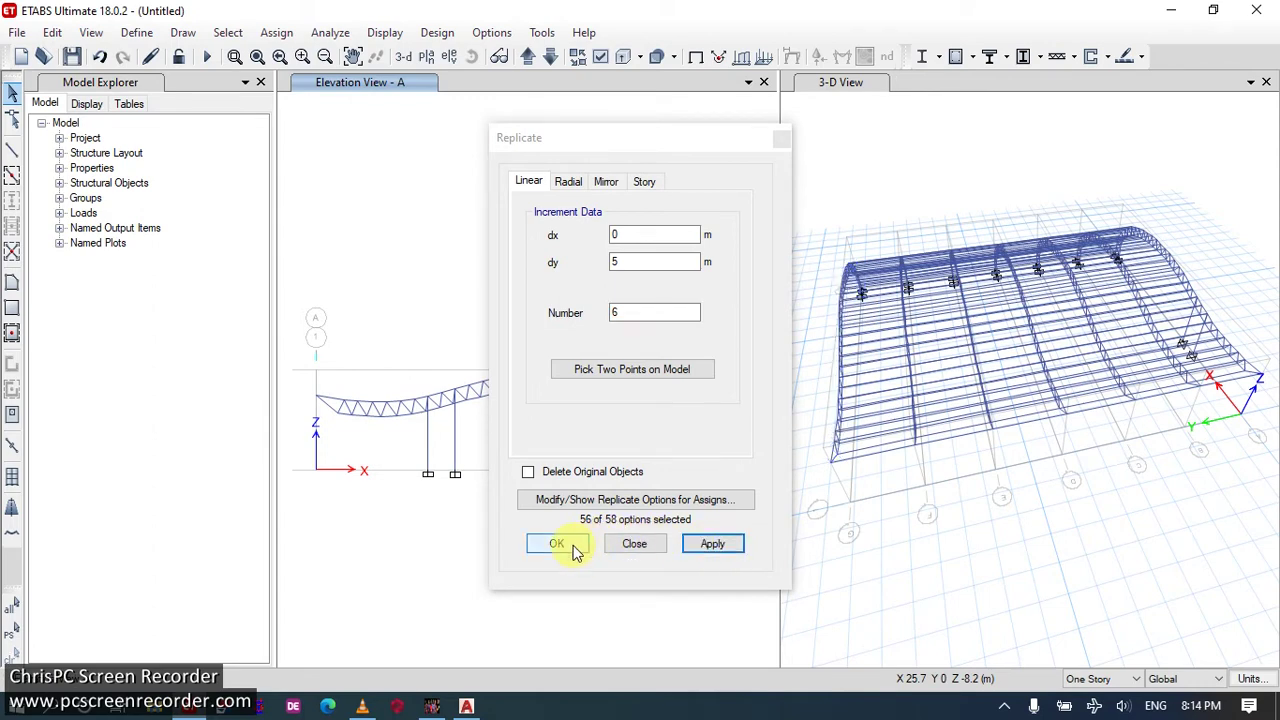
# Copy the two short columns once, 5 m along Y.
pyautogui.moveTo(477, 490); pyautogui.dragTo(395, 437)
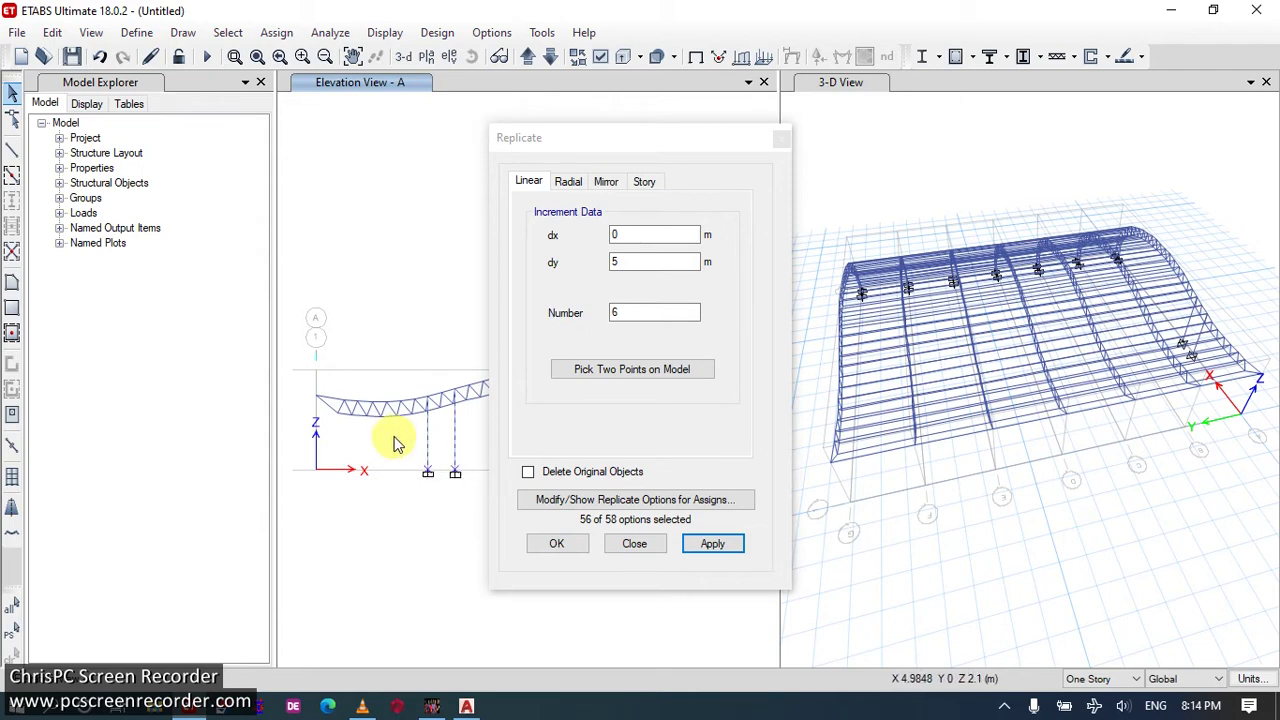
pyautogui.doubleClick(643, 312)
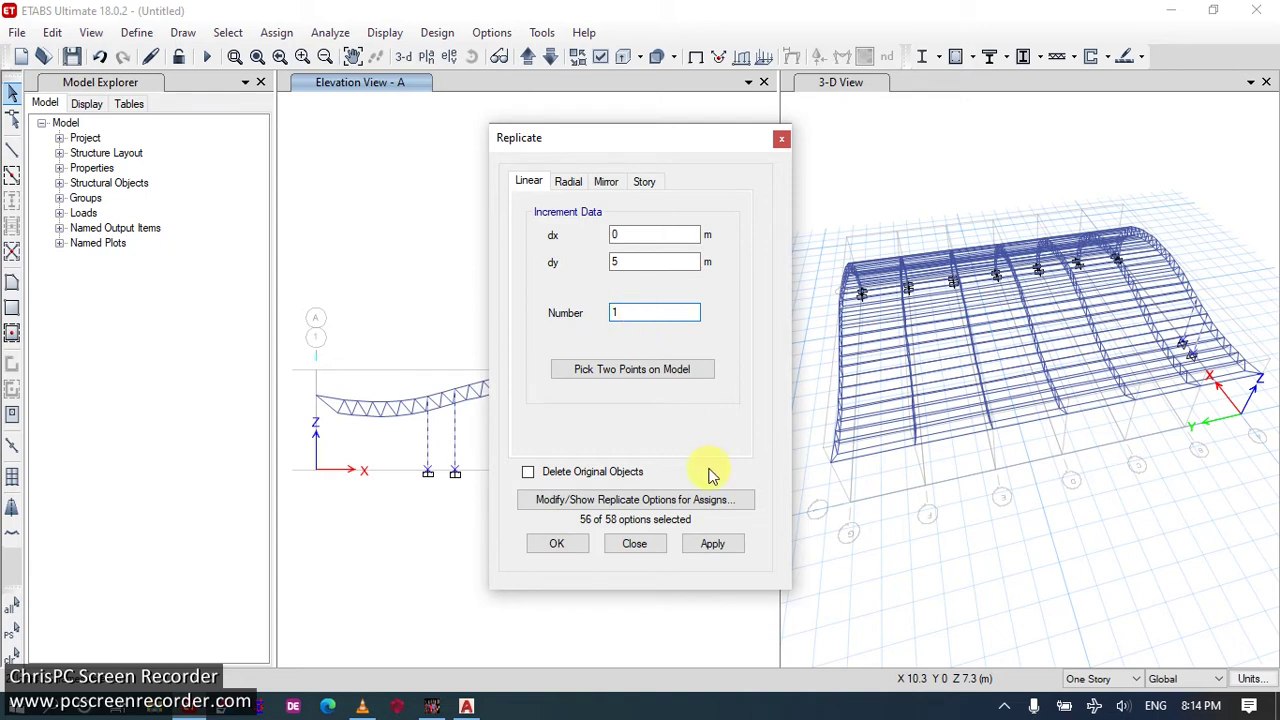
pyautogui.click(712, 545)
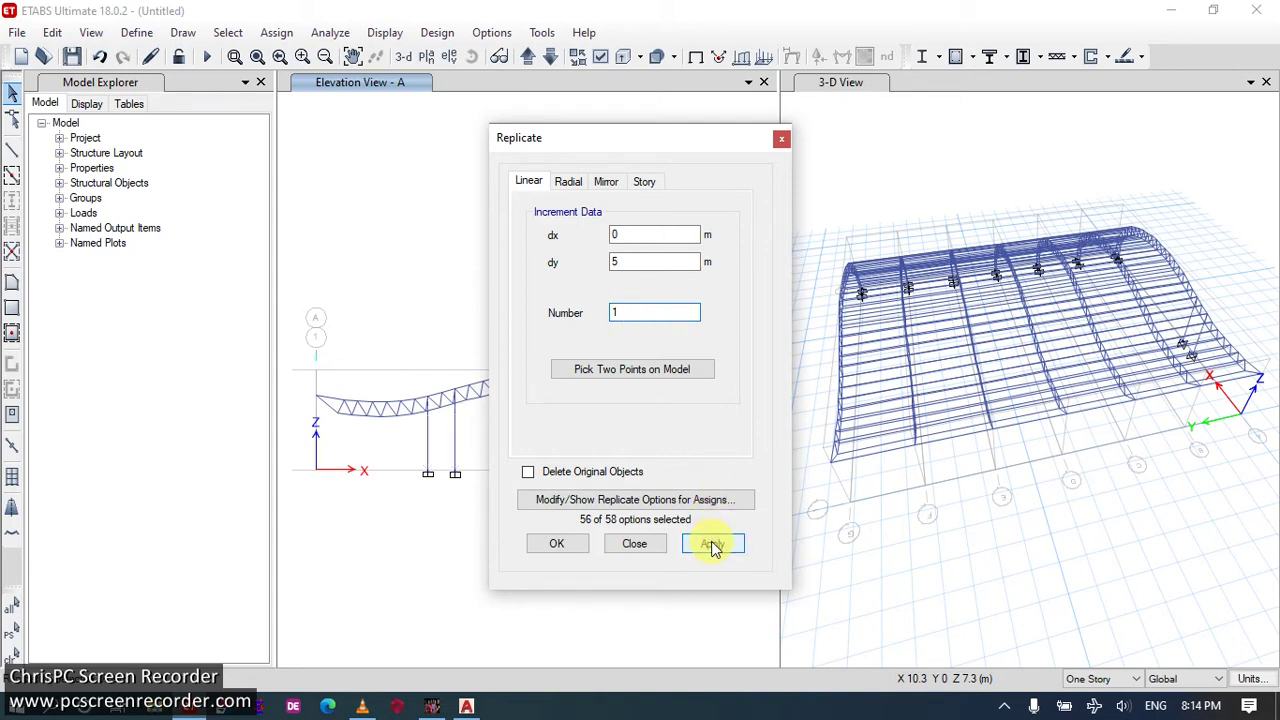
pyautogui.click(712, 545)
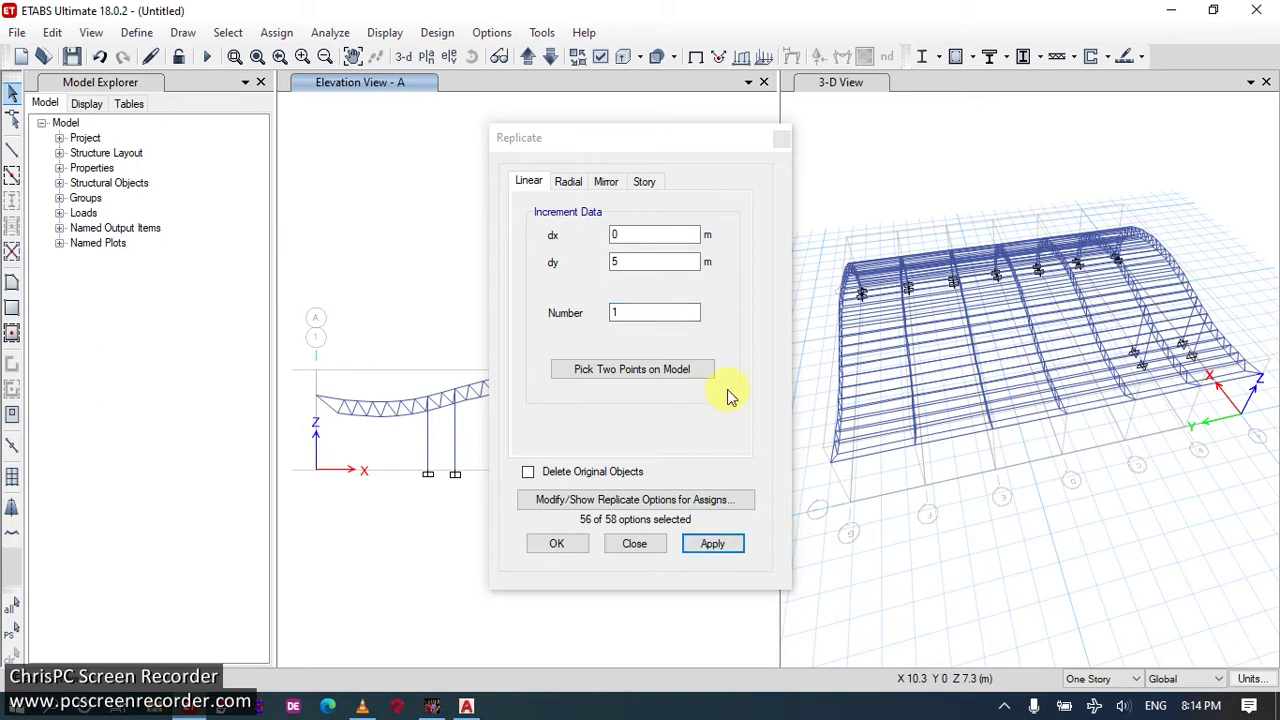
# Move the columns 25 m along Y, deleting the original objects.
pyautogui.moveTo(470, 497); pyautogui.dragTo(400, 430)
pyautogui.click(528, 471)
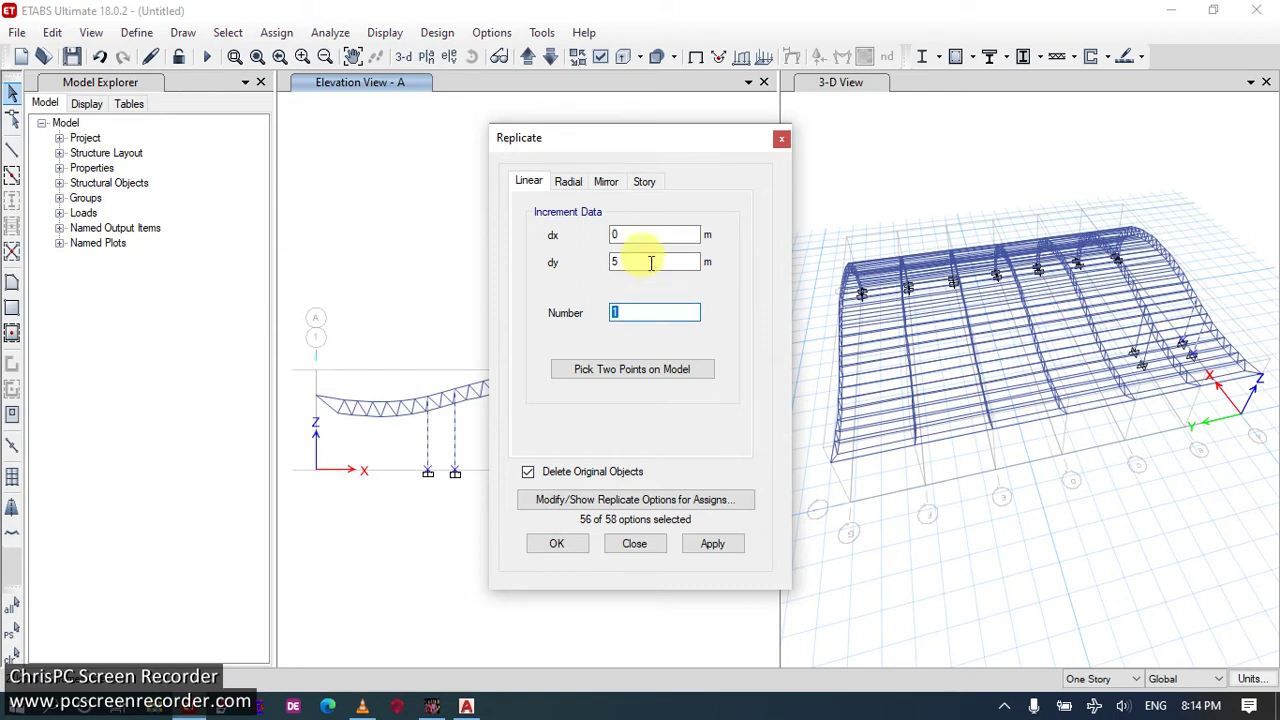
pyautogui.press('BackSpace')
pyautogui.write('2')
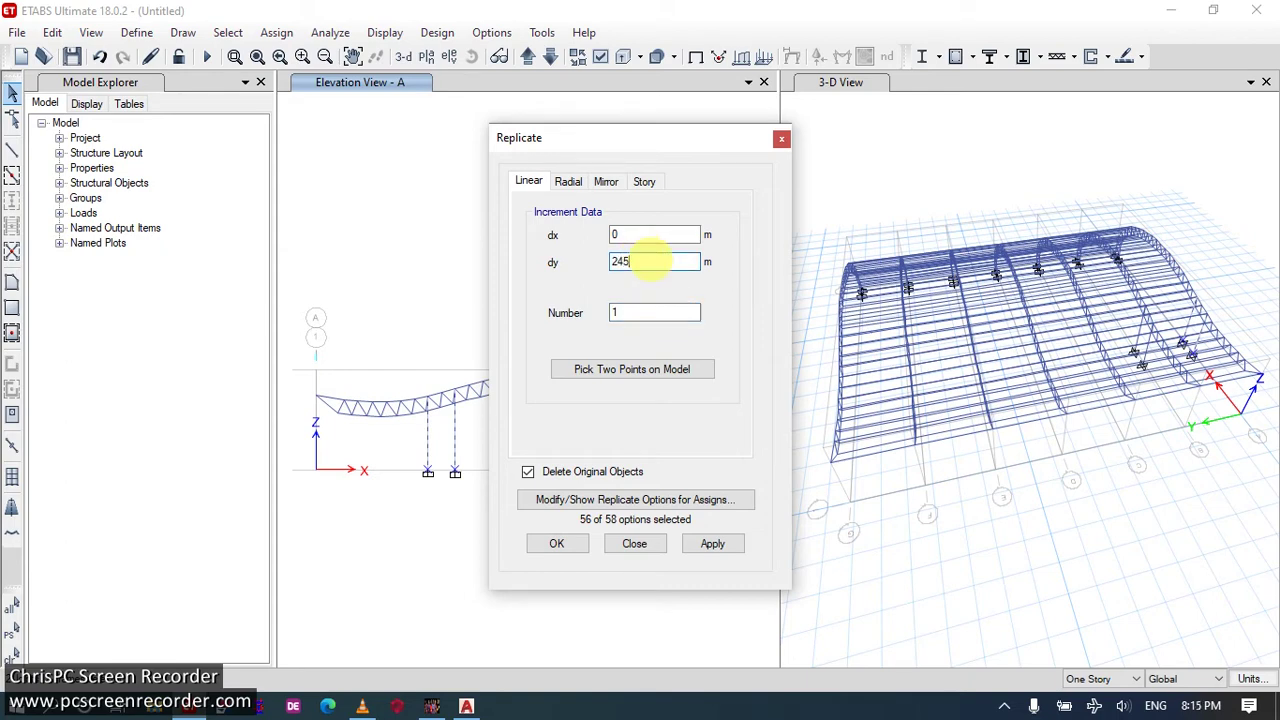
pyautogui.click(712, 544)
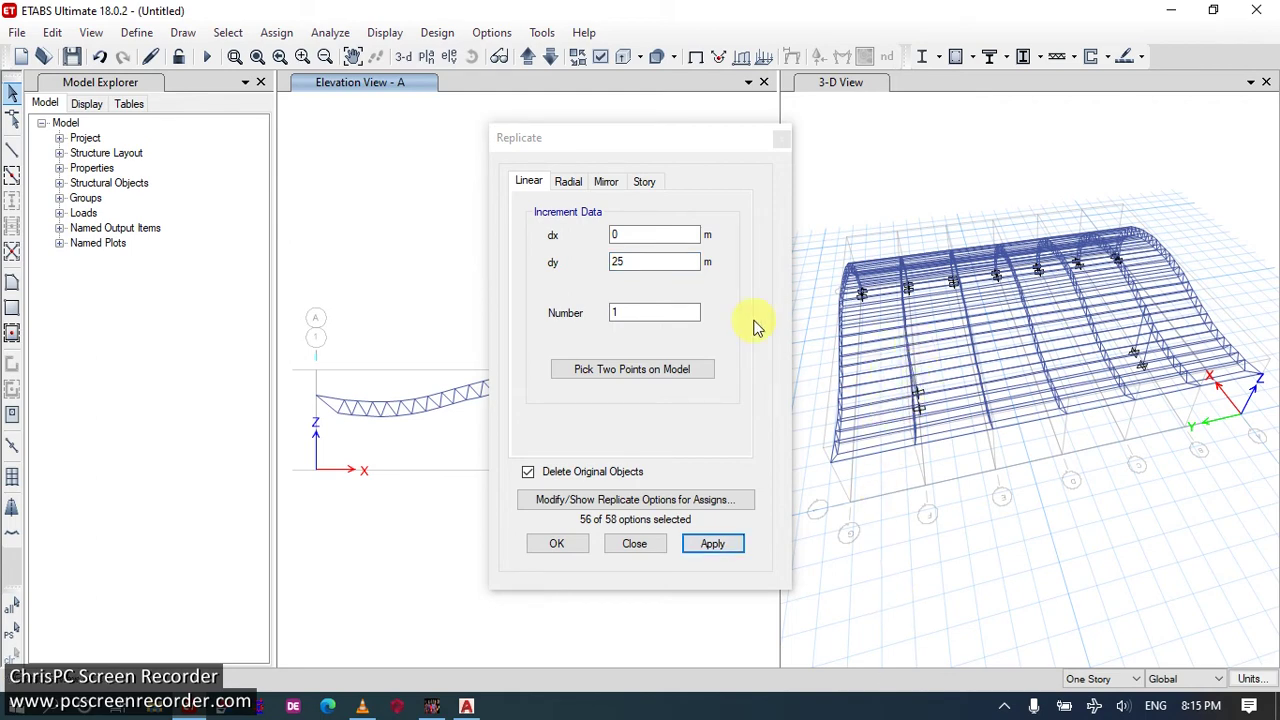
# Close the replication settings and select all UP TRUSS members by frame section.
pyautogui.click(776, 144)
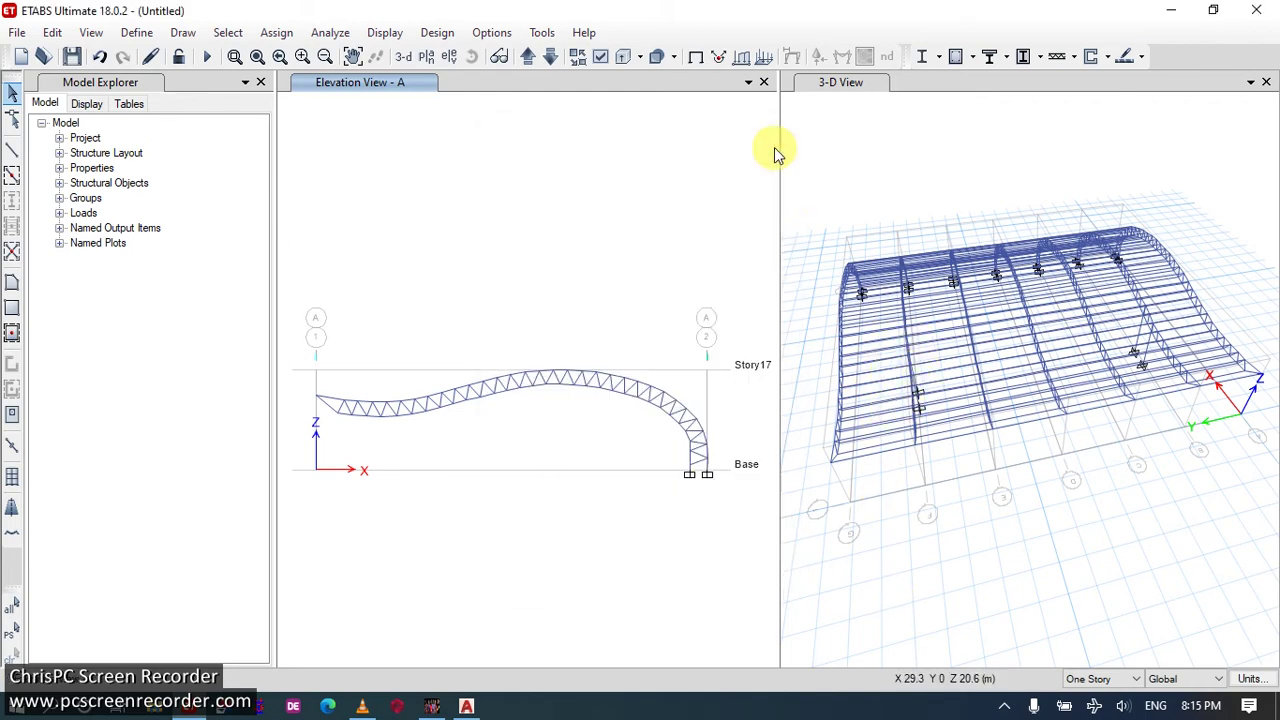
pyautogui.click(846, 190)
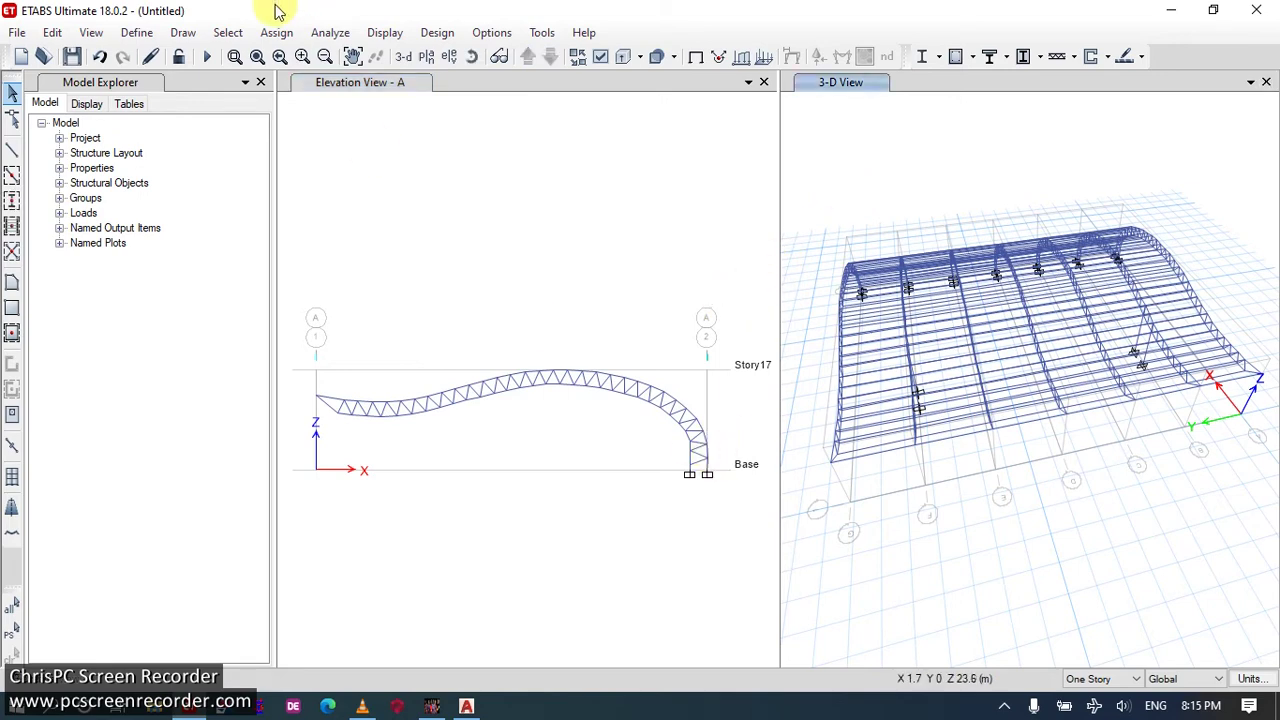
pyautogui.click(229, 33)
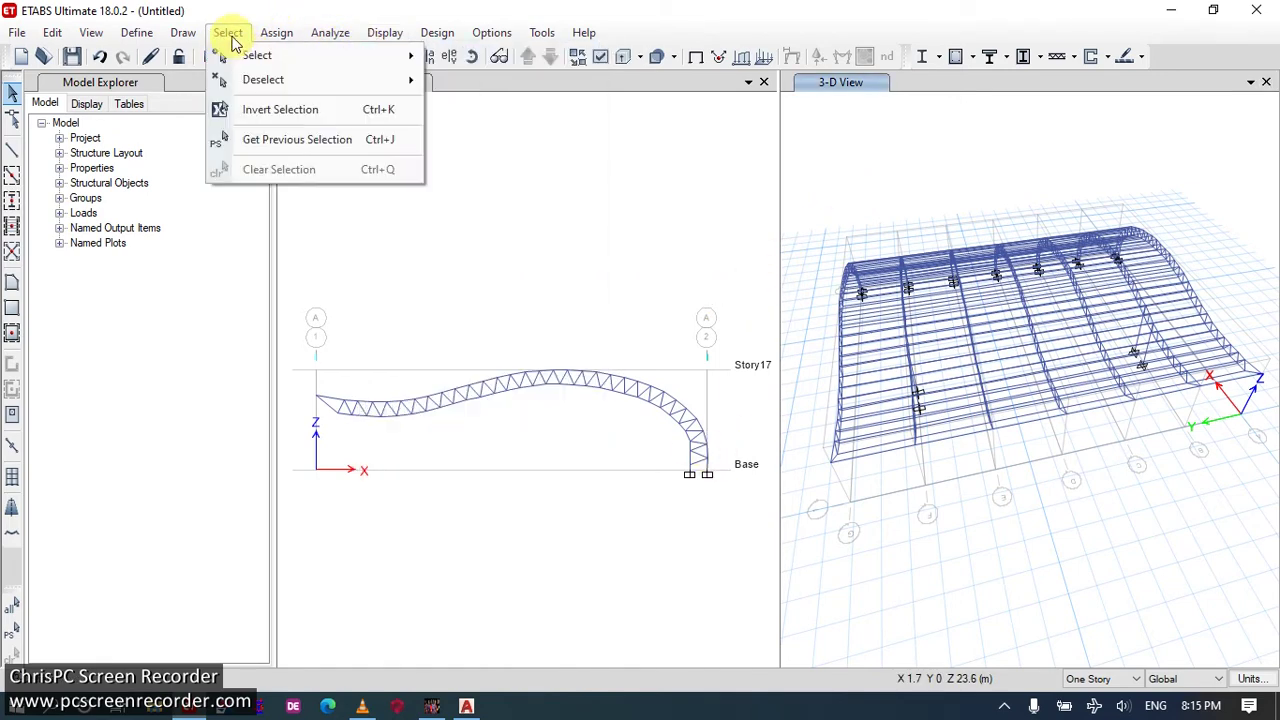
pyautogui.moveTo(300, 55)
pyautogui.moveTo(543, 223)
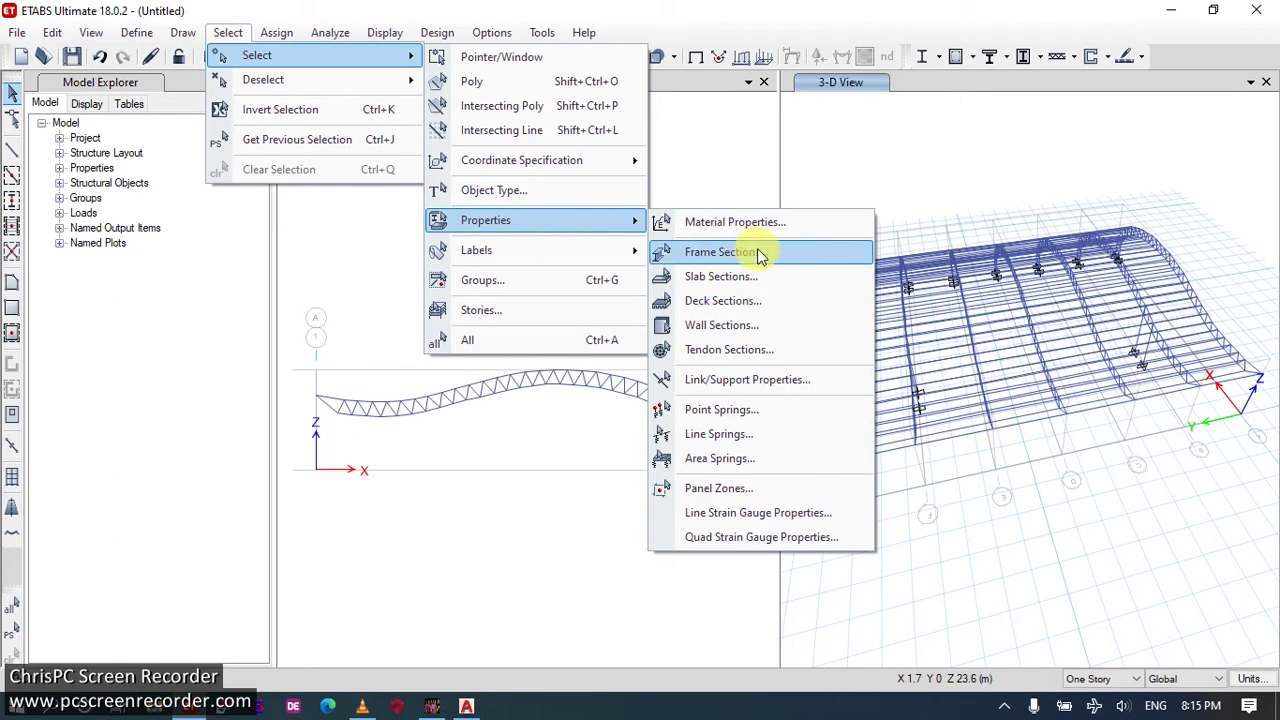
pyautogui.click(677, 251)
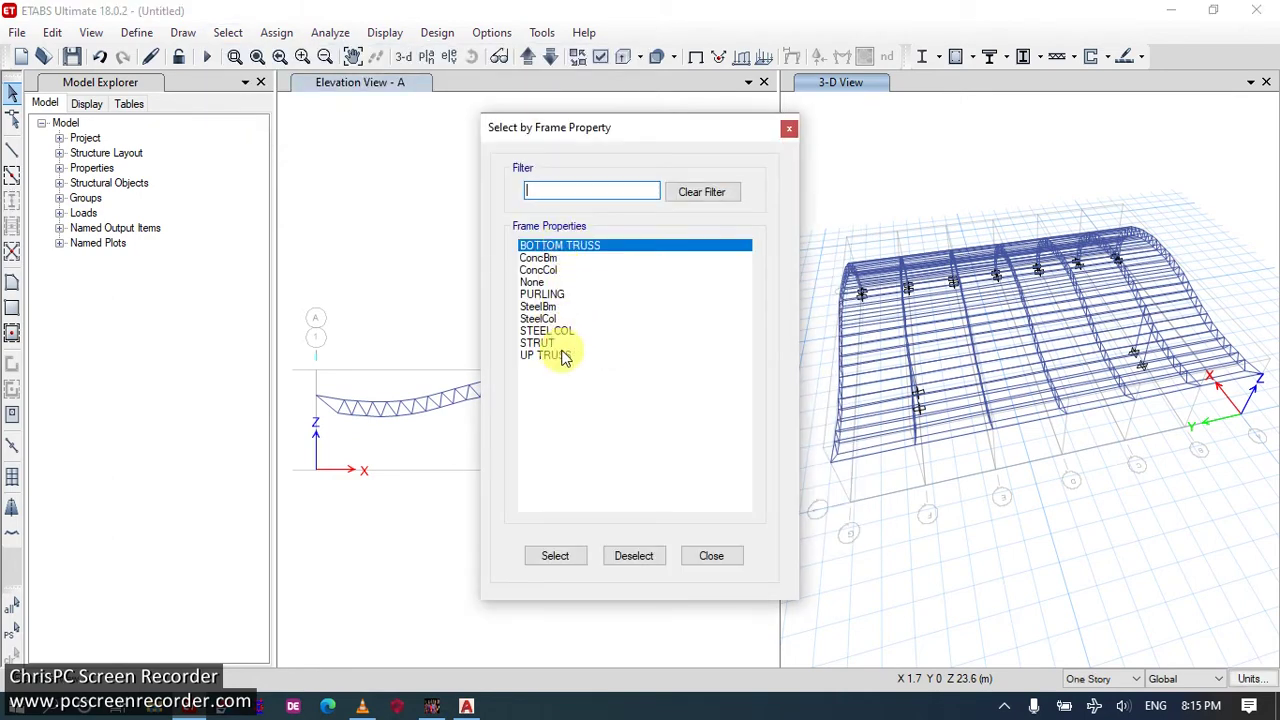
pyautogui.click(563, 355)
pyautogui.click(555, 557)
pyautogui.click(712, 557)
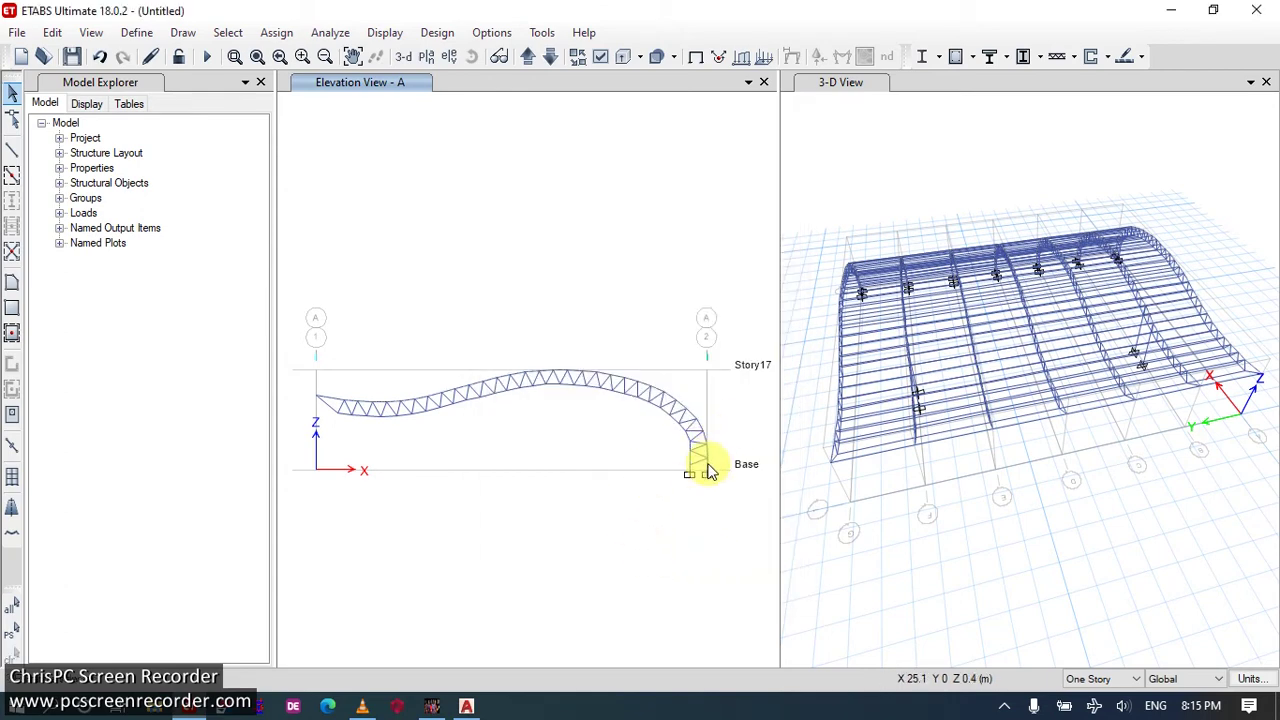
# Pick the right-end vertical and outer chord segments of the truss in elevation A.
pyautogui.scroll(3, 708, 472)
pyautogui.click(706, 440)
pyautogui.click(699, 385)
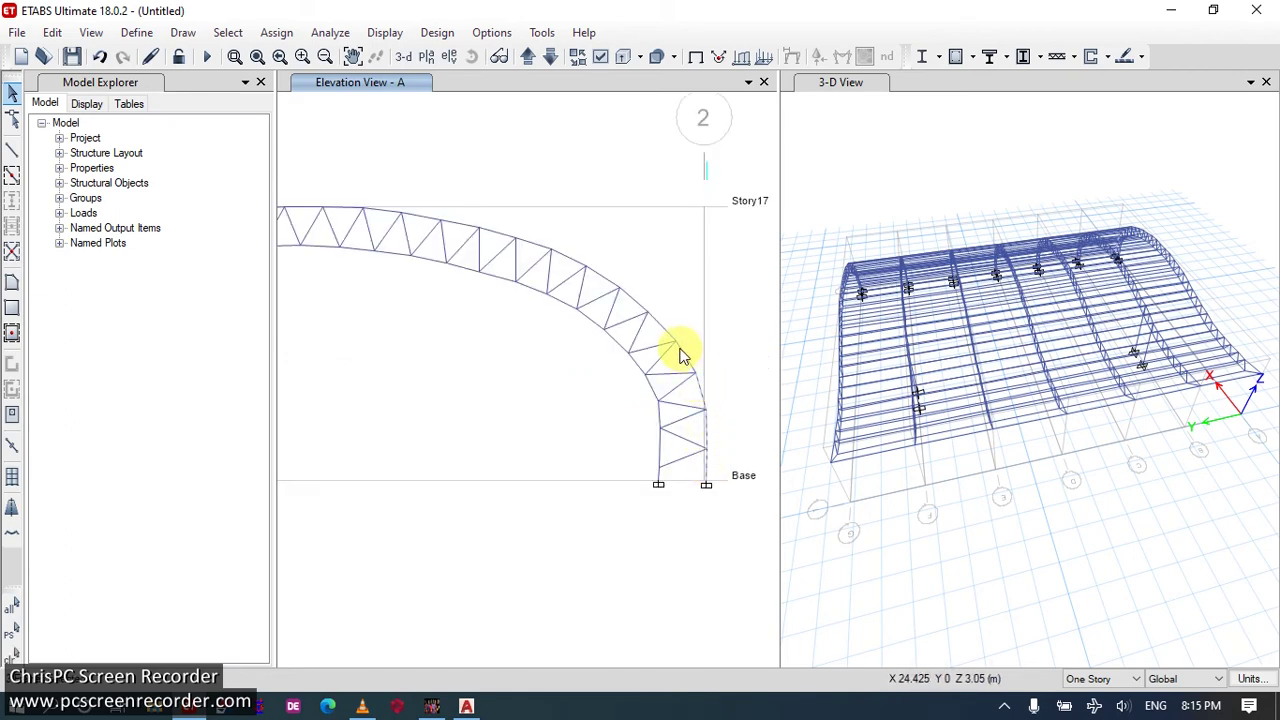
pyautogui.click(652, 316)
pyautogui.click(612, 286)
pyautogui.click(594, 274)
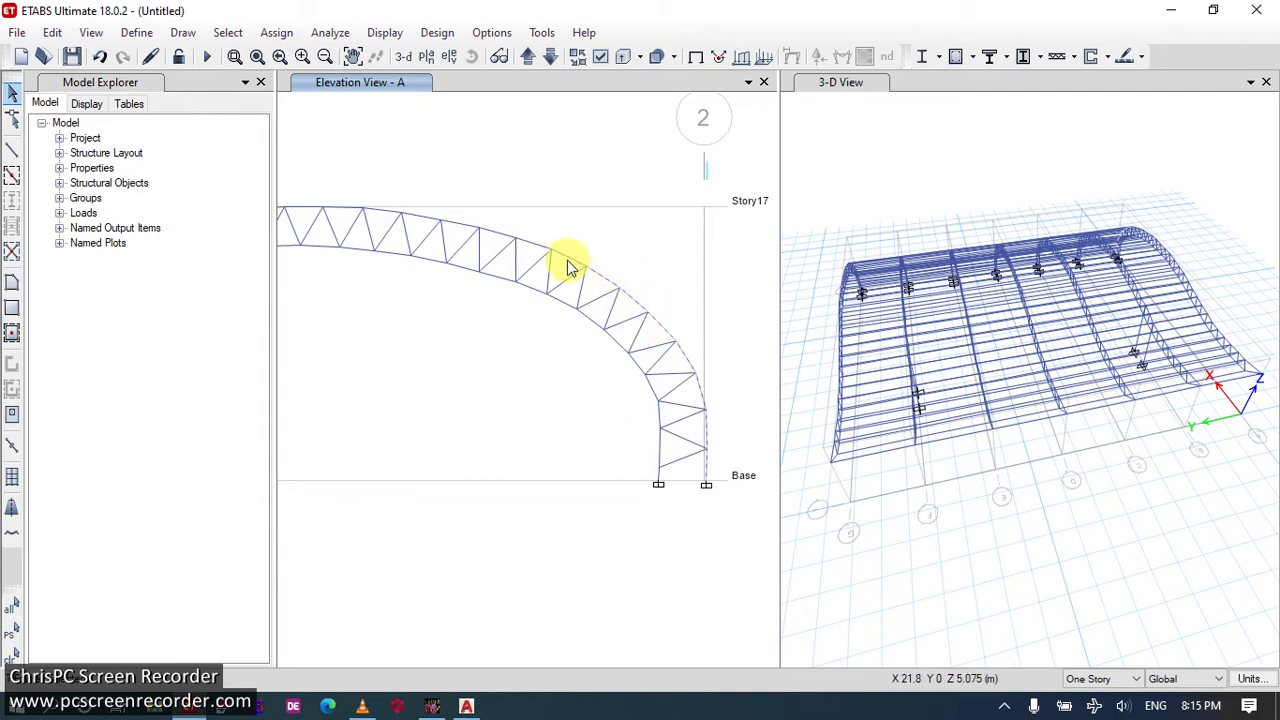
pyautogui.click(560, 254)
pyautogui.click(533, 246)
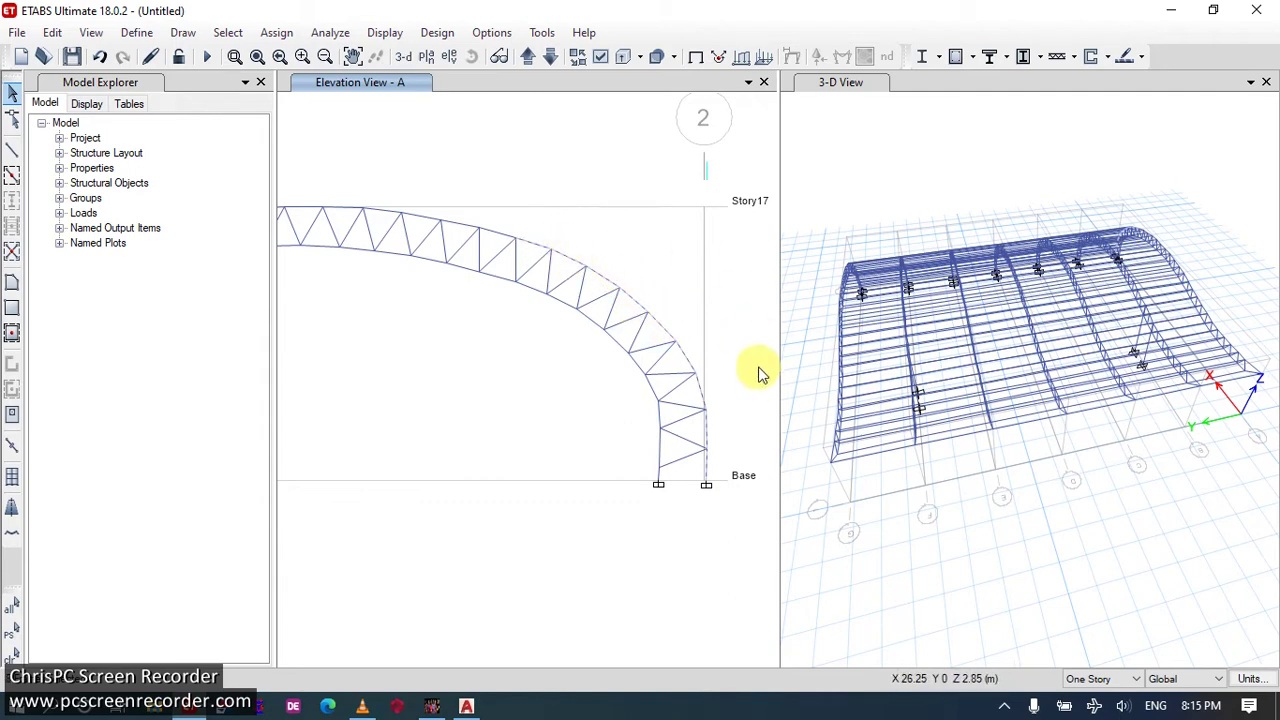
pyautogui.click(707, 472)
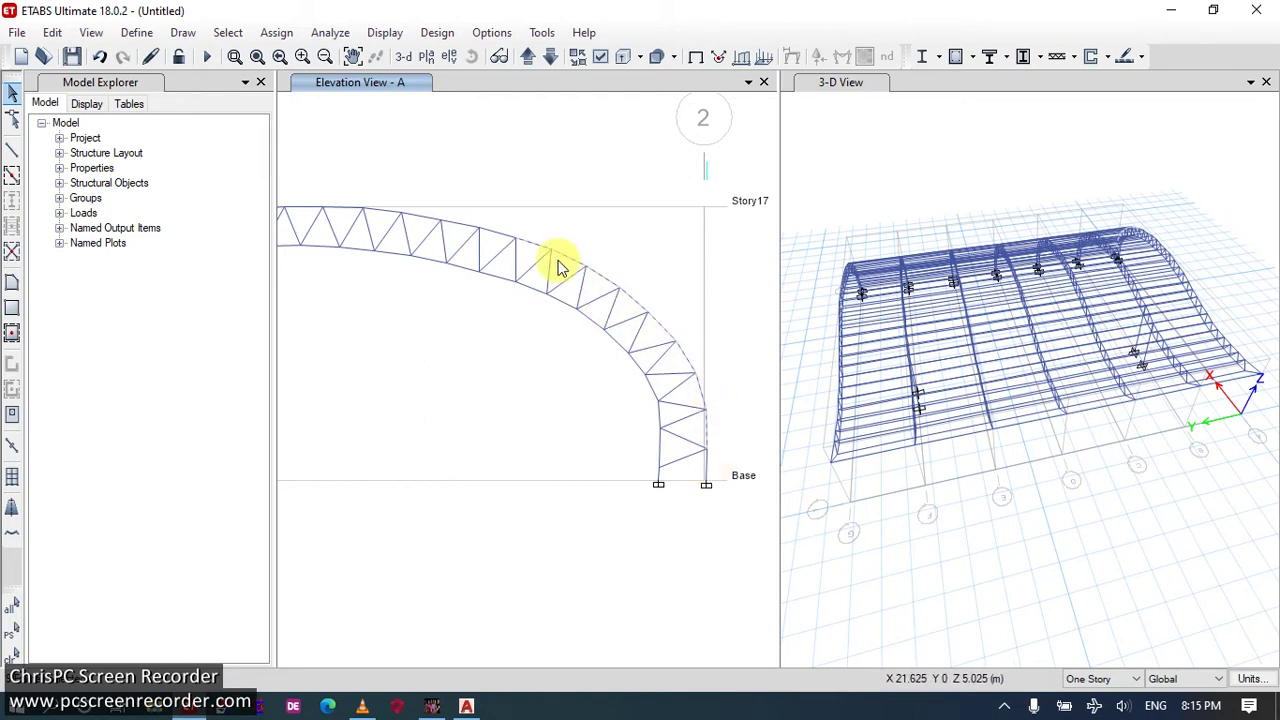
pyautogui.click(452, 225)
pyautogui.click(424, 219)
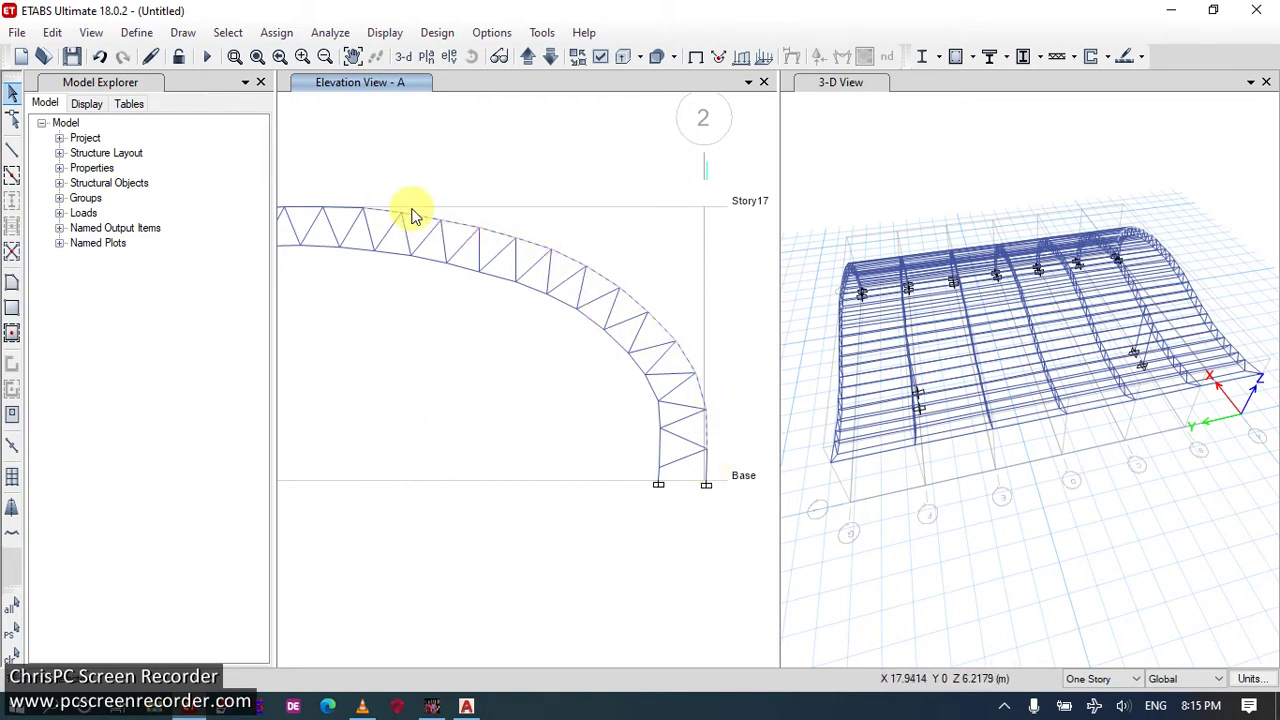
# Add the remaining top-chord segments to the selection, zooming to inspect the truss end.
pyautogui.scroll(-3, 605, 262)
pyautogui.scroll(5, 516, 250)
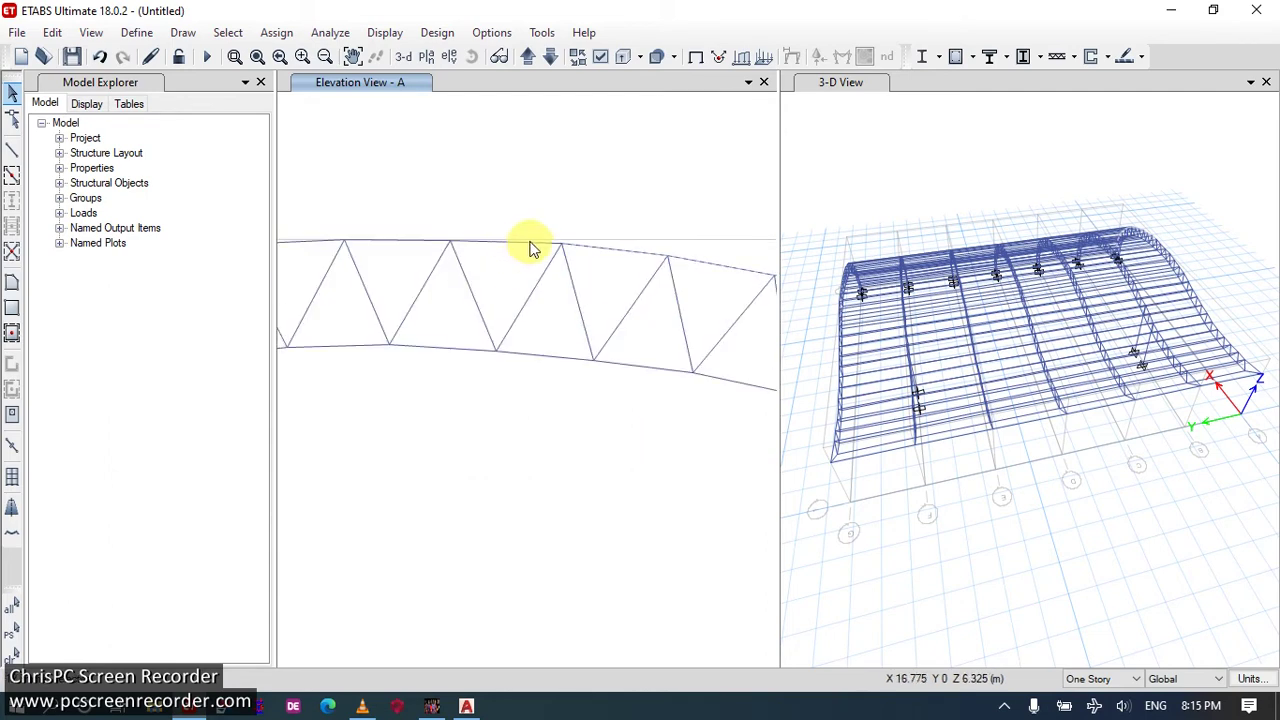
pyautogui.scroll(-4, 529, 254)
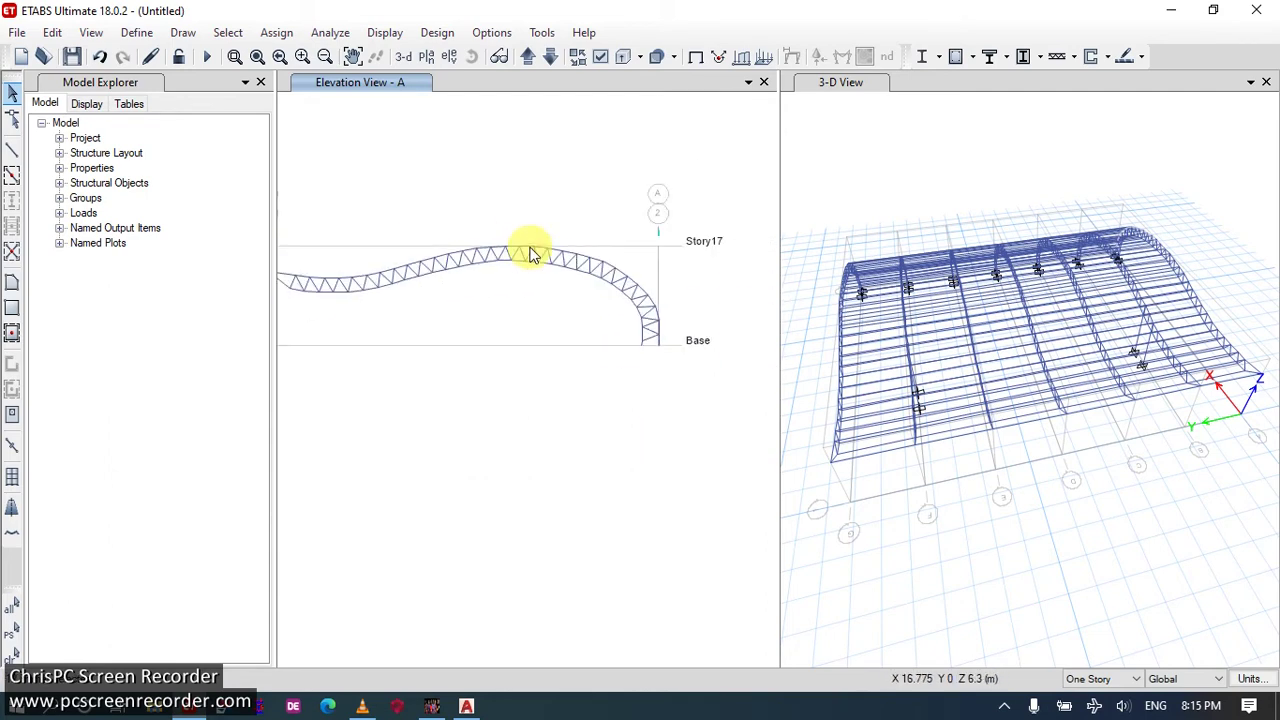
pyautogui.scroll(5, 486, 251)
pyautogui.scroll(-1, 699, 267)
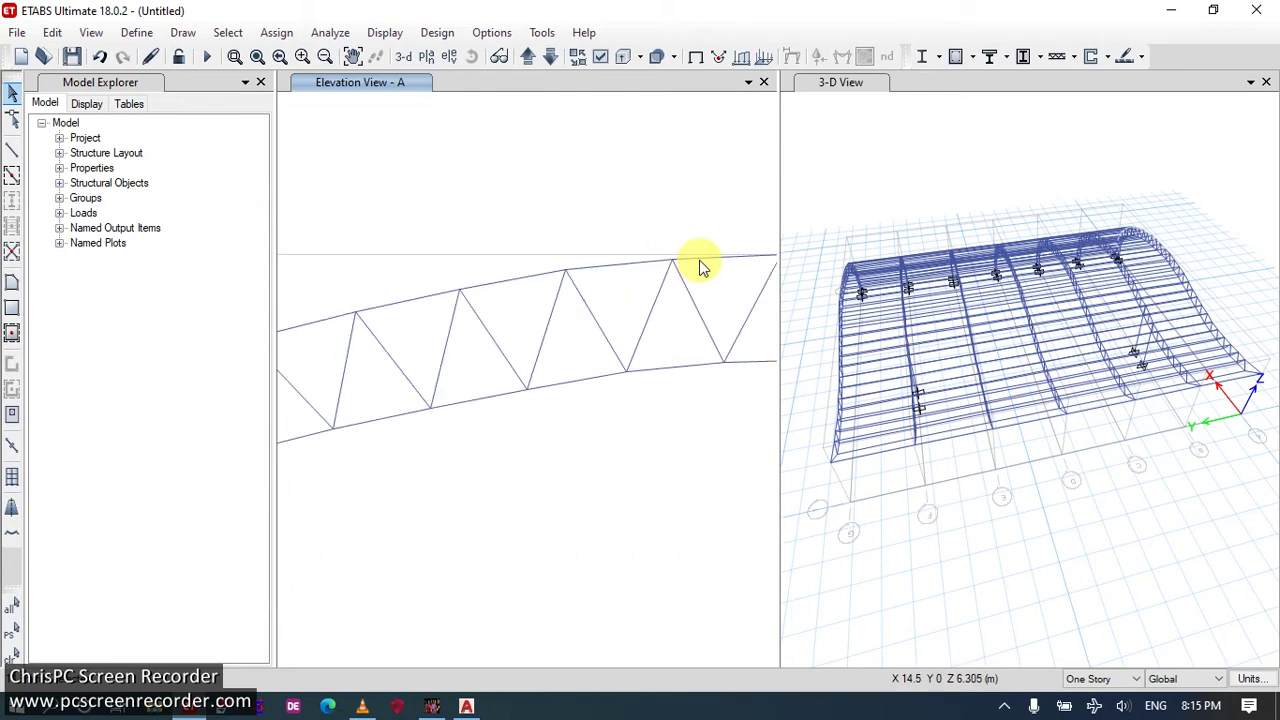
pyautogui.click(704, 259)
pyautogui.scroll(-2, 622, 283)
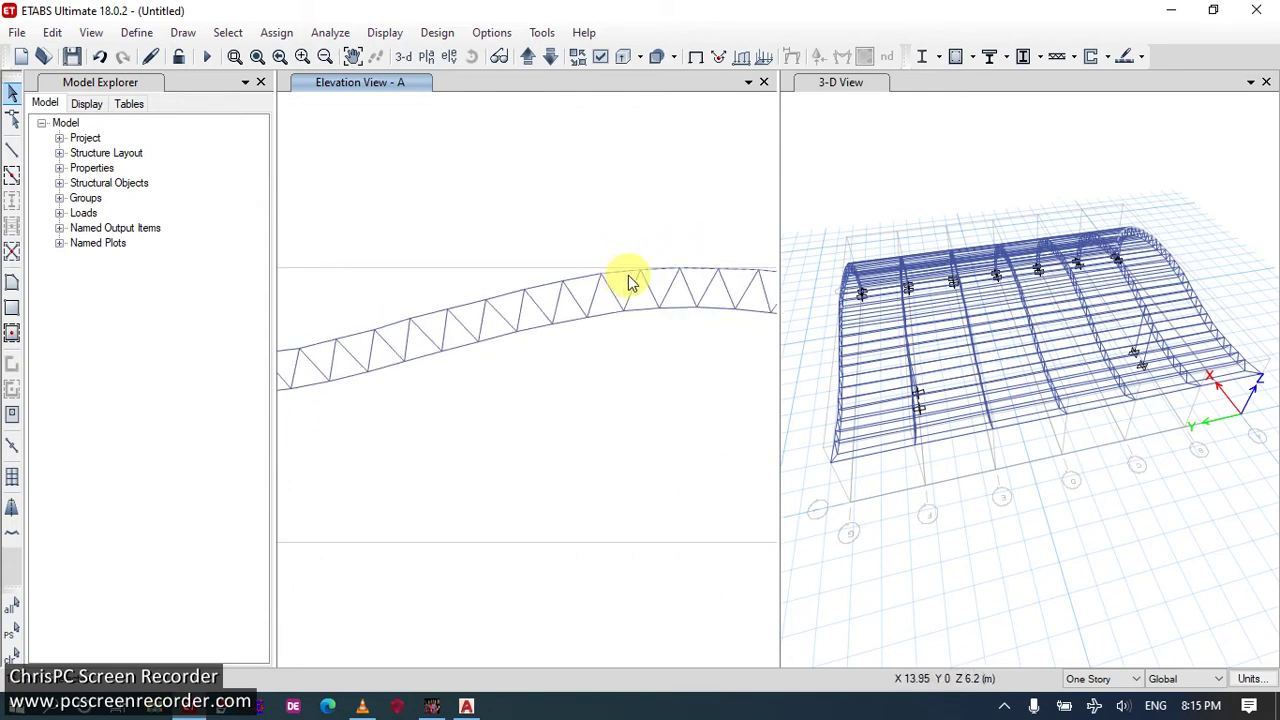
pyautogui.click(582, 277)
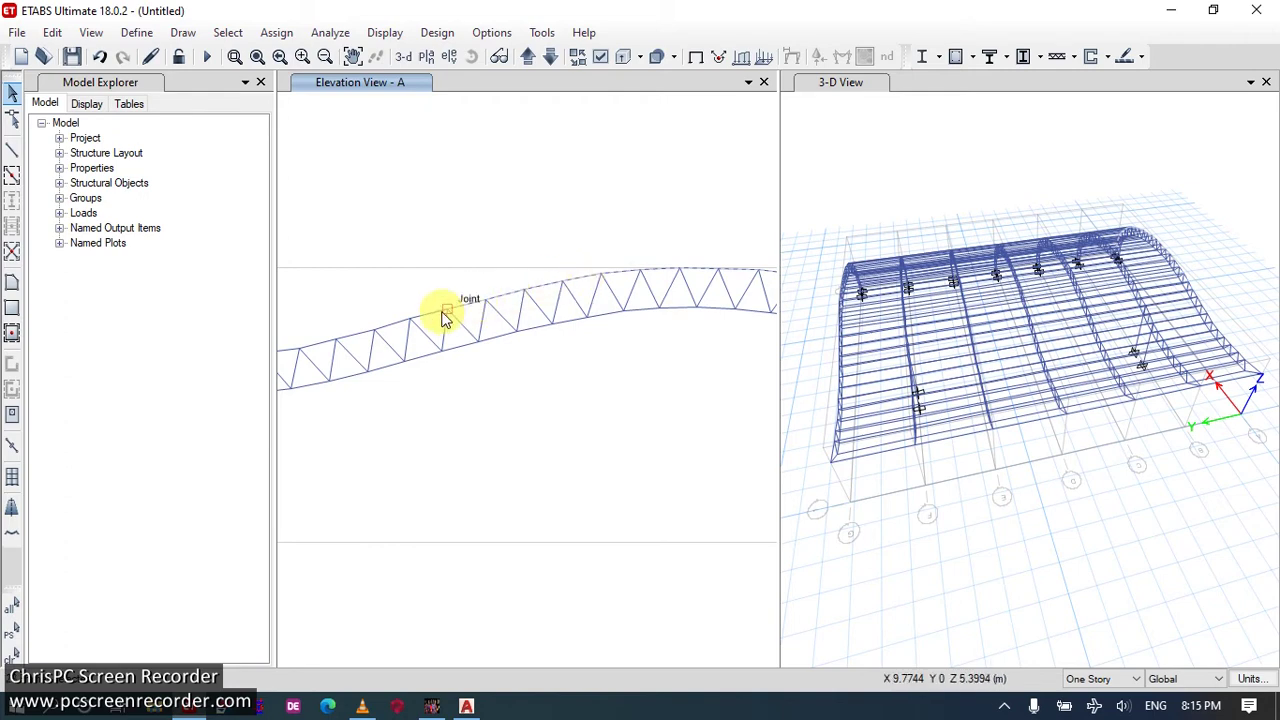
pyautogui.click(363, 331)
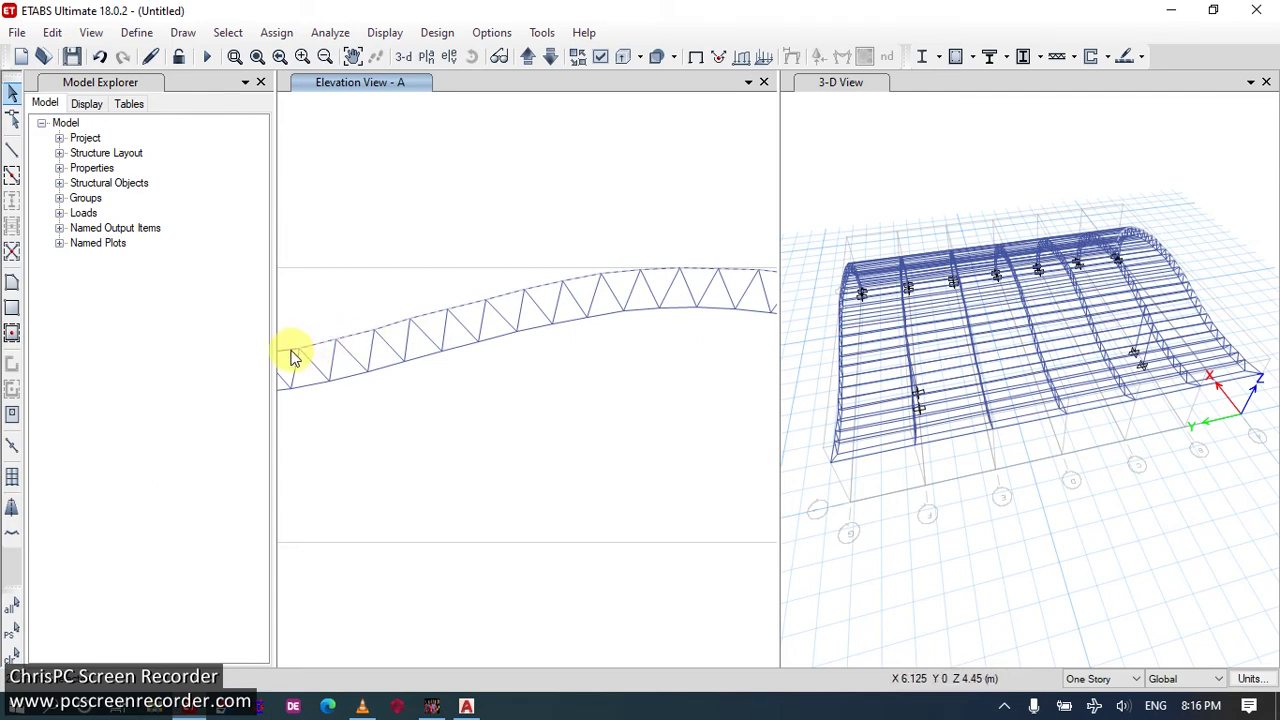
pyautogui.scroll(-2, 617, 431)
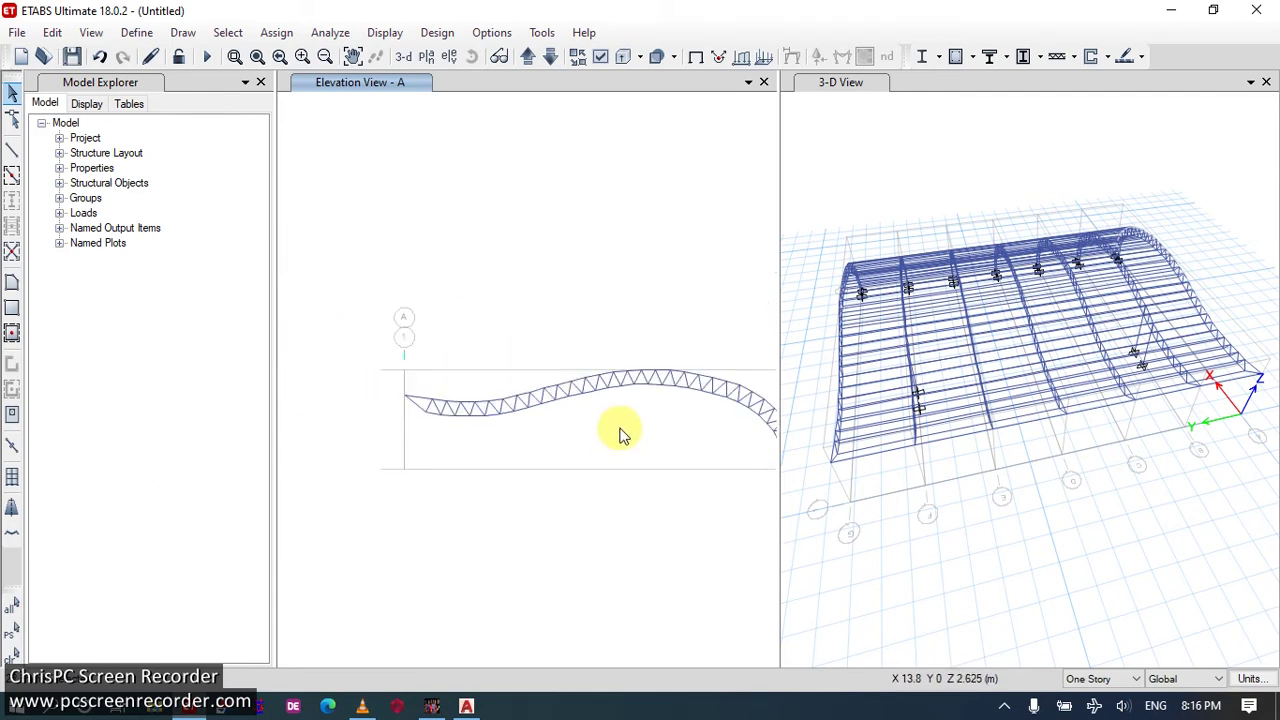
pyautogui.scroll(4, 471, 403)
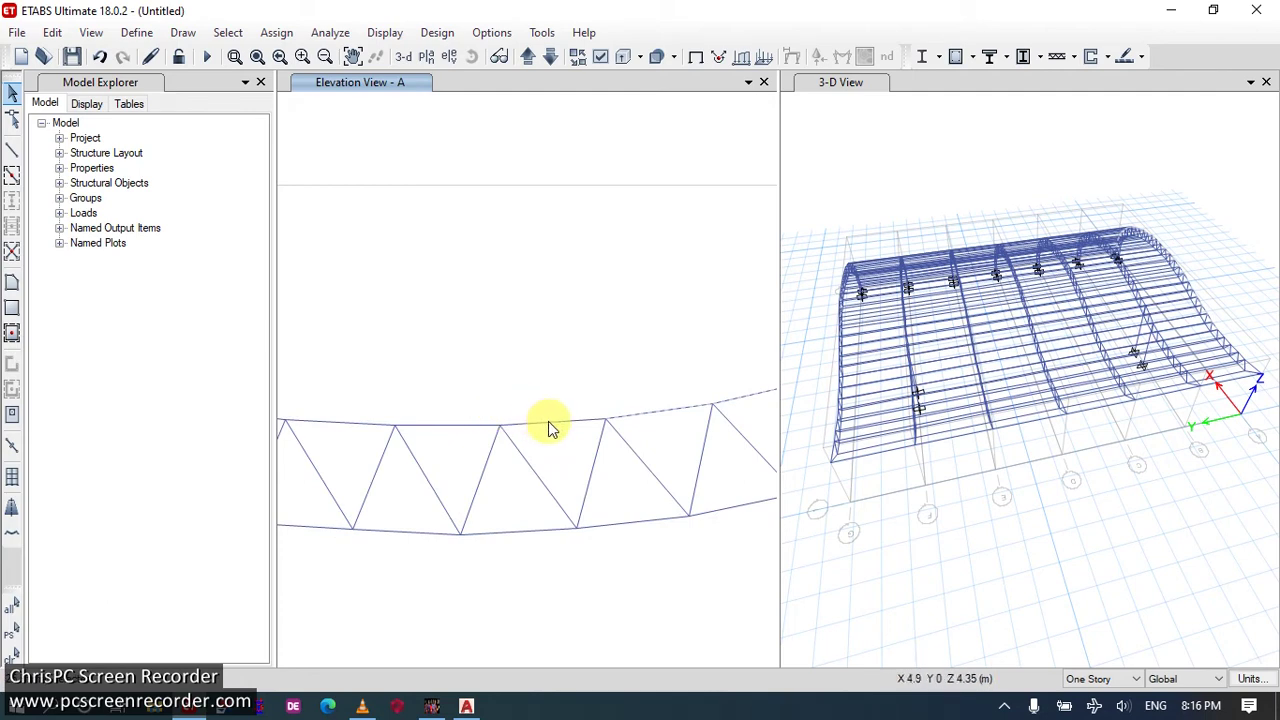
pyautogui.click(555, 425)
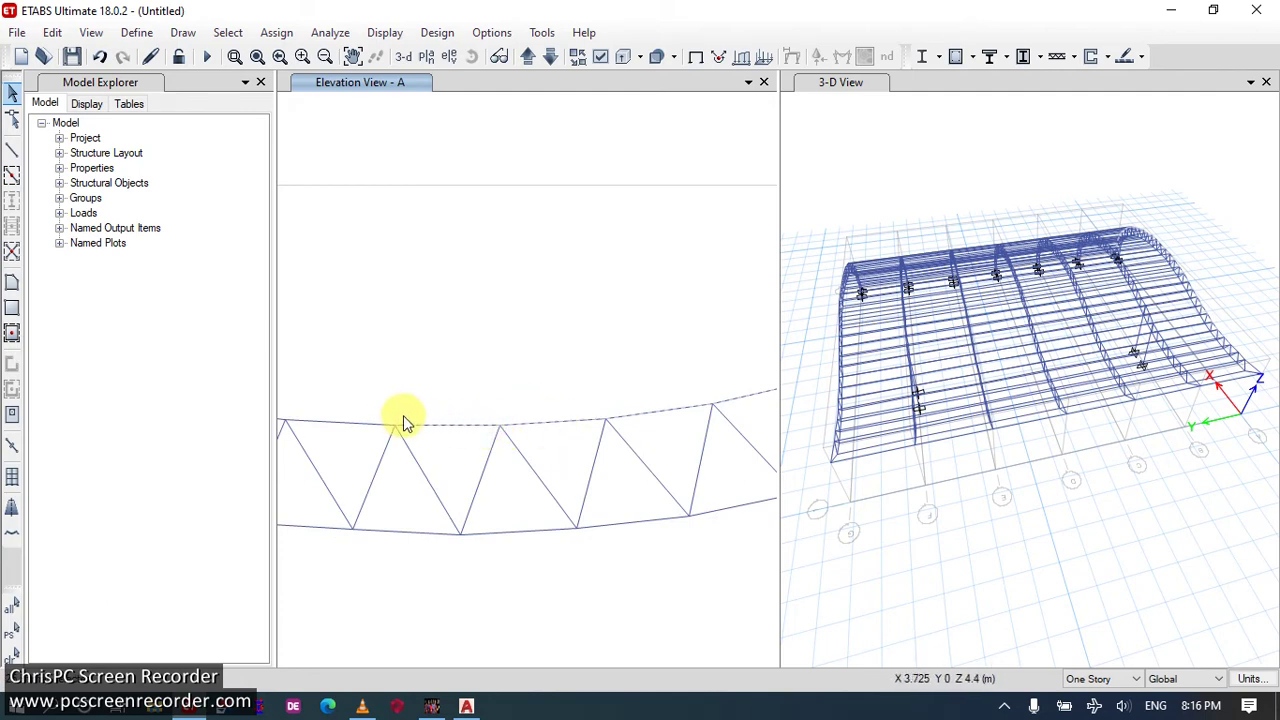
pyautogui.scroll(-3, 620, 515)
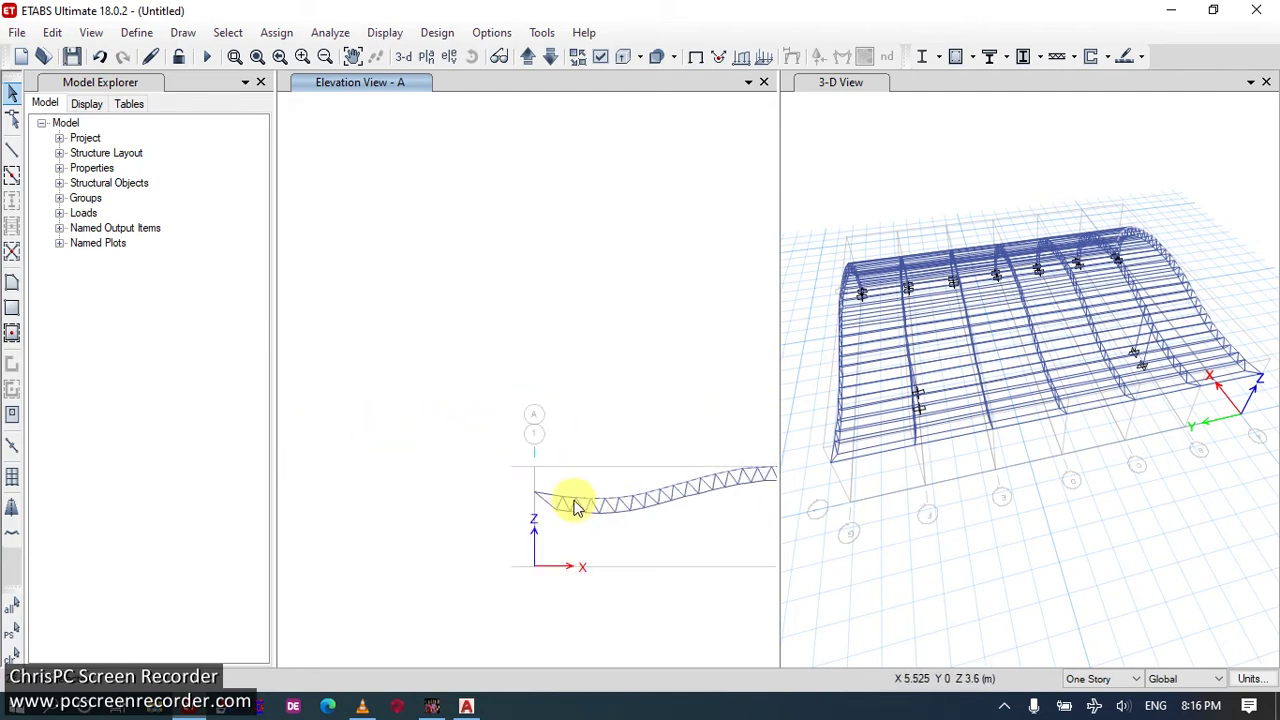
pyautogui.scroll(2, 572, 507)
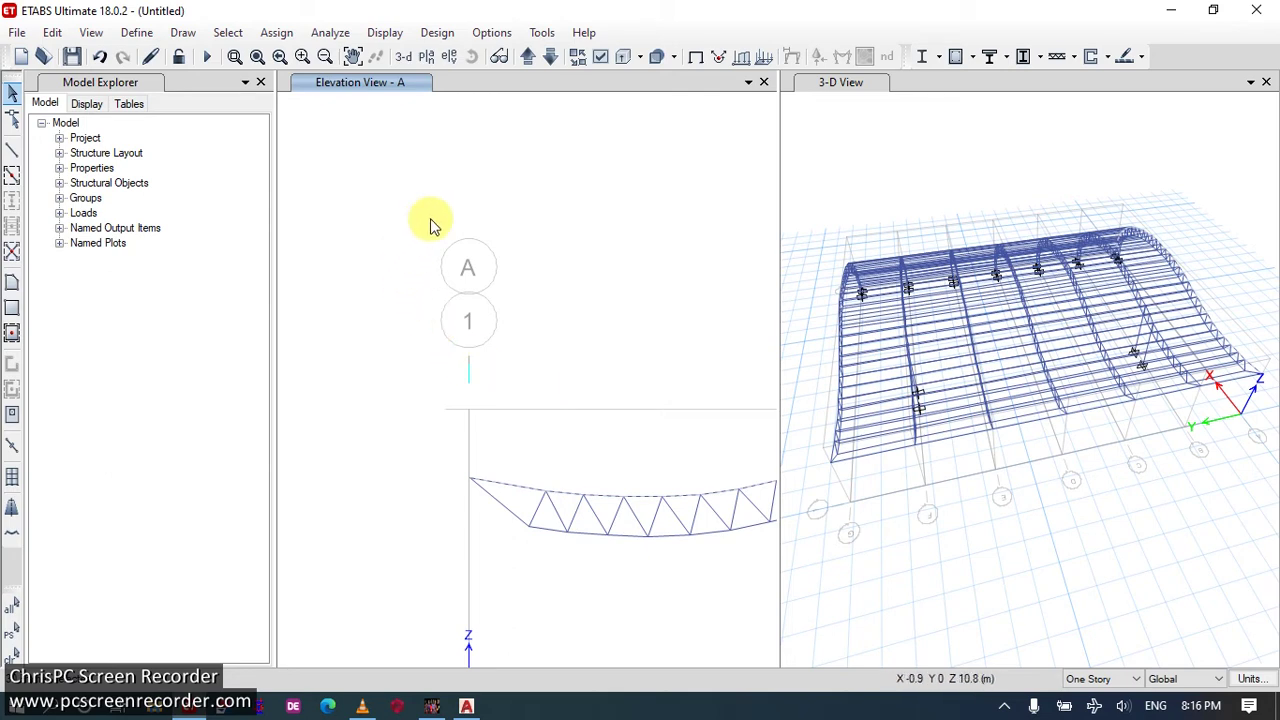
# Extrude the selected top chord to shells with dy 5 and 6 increments.
pyautogui.click(60, 34)
pyautogui.moveTo(306, 362)
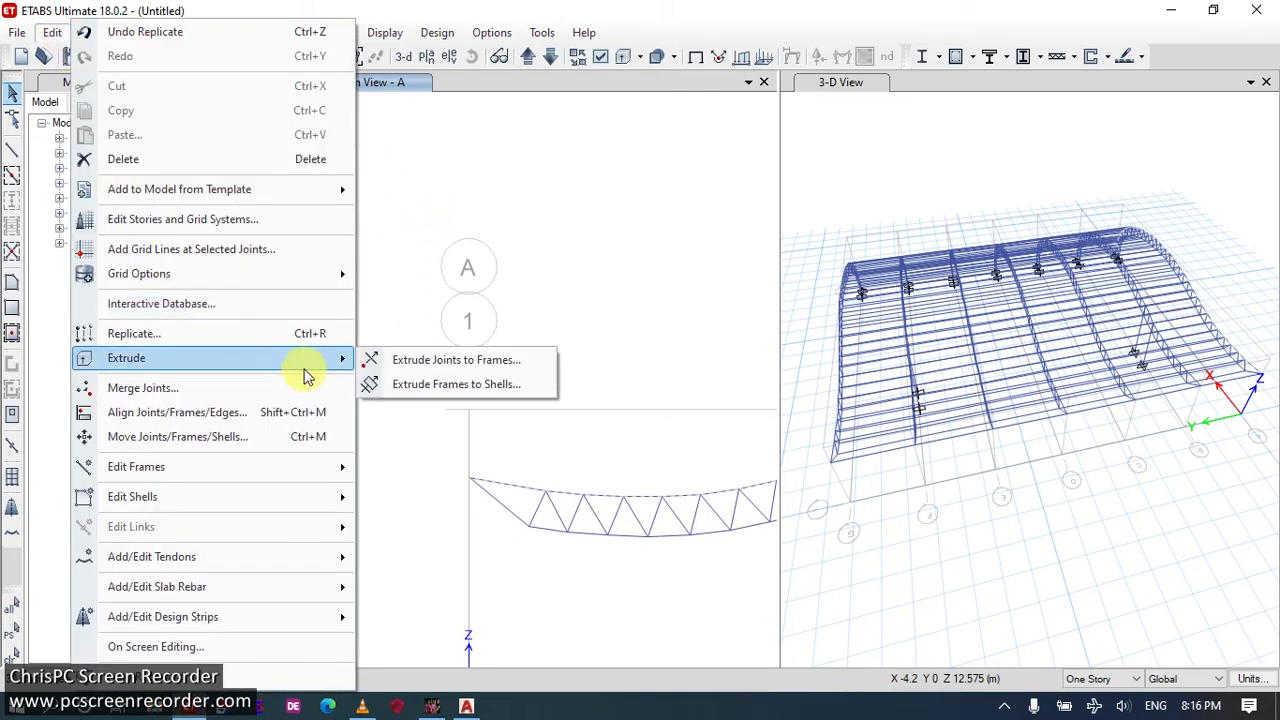
pyautogui.click(423, 384)
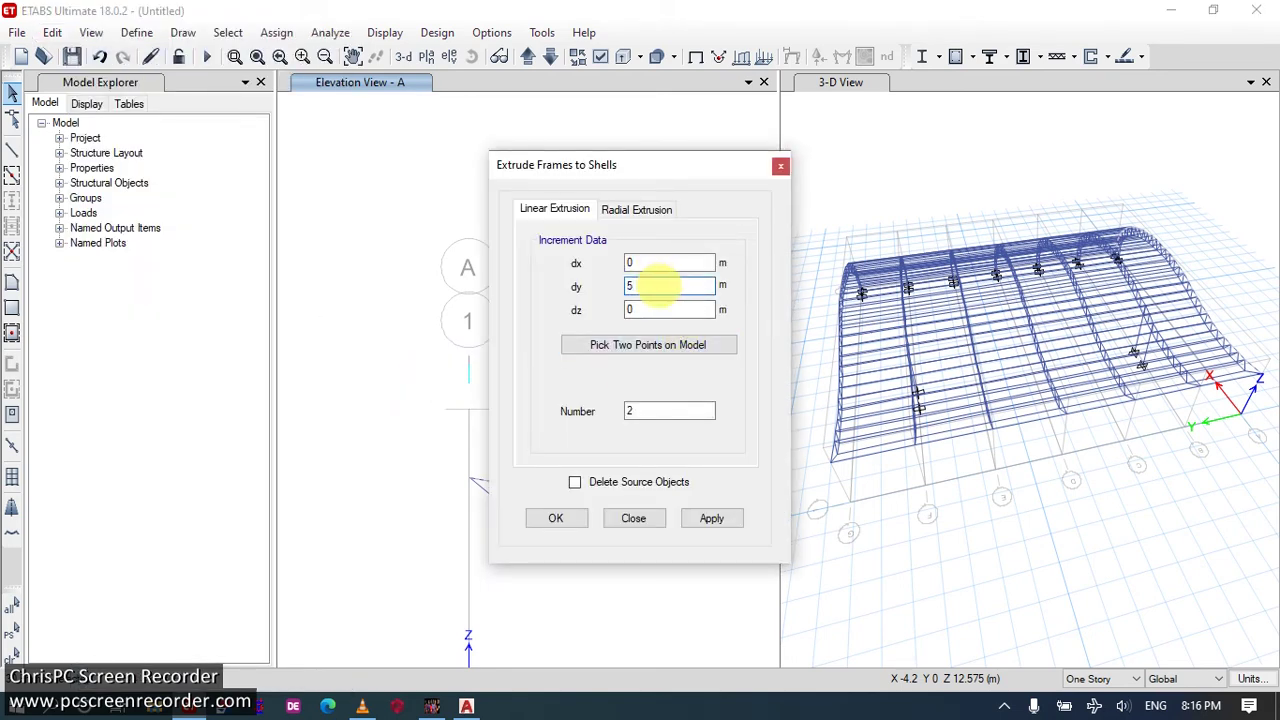
pyautogui.doubleClick(649, 412)
pyautogui.write('6')
pyautogui.click(712, 520)
pyautogui.click(558, 527)
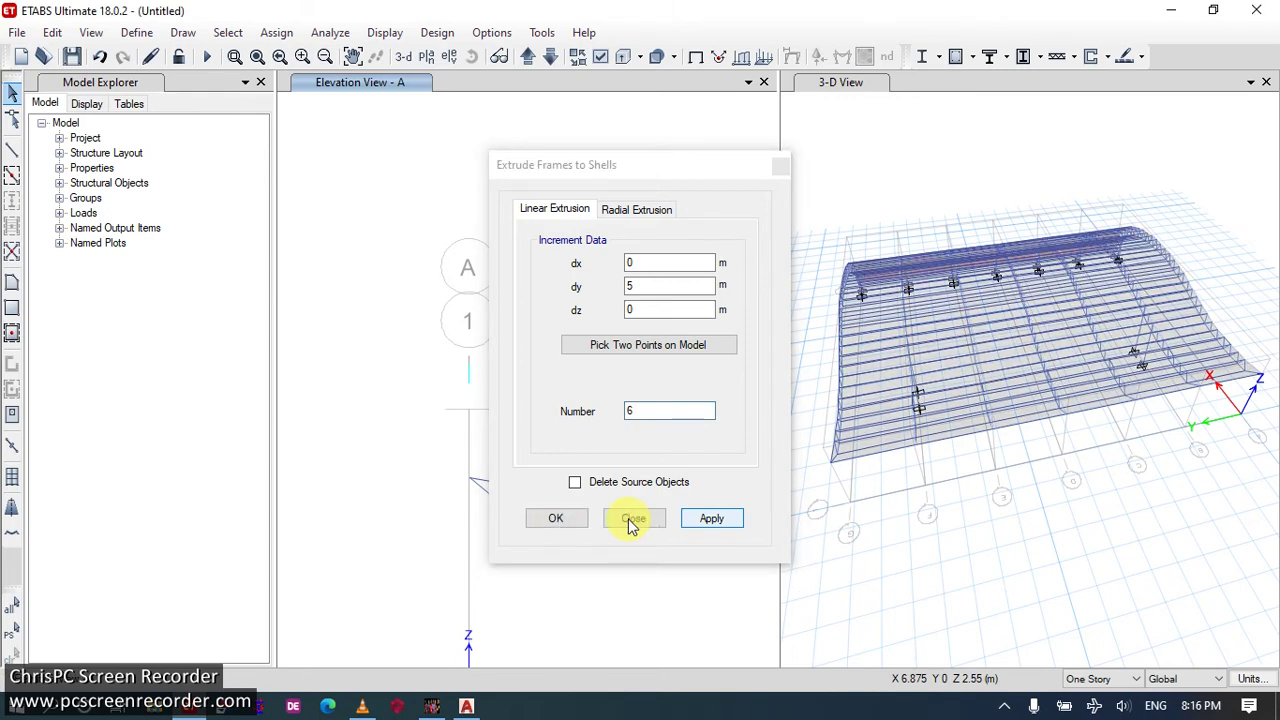
pyautogui.scroll(4, 937, 431)
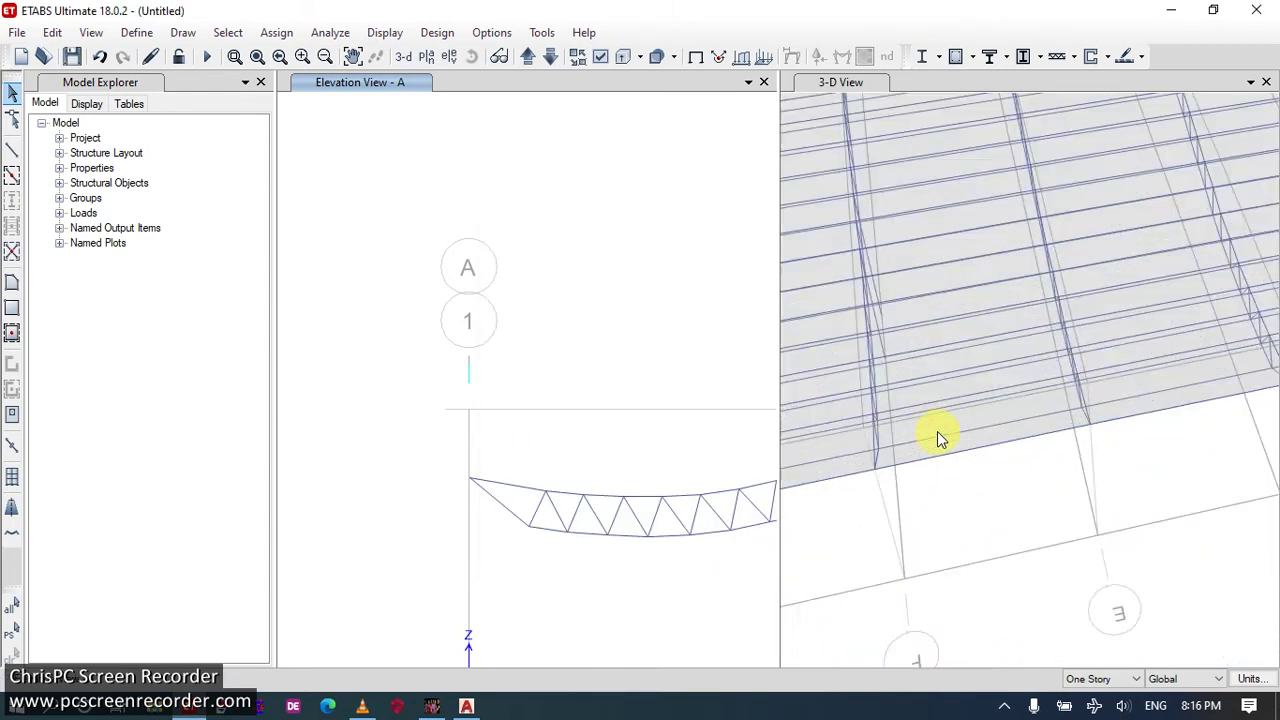
pyautogui.rightClick(960, 421)
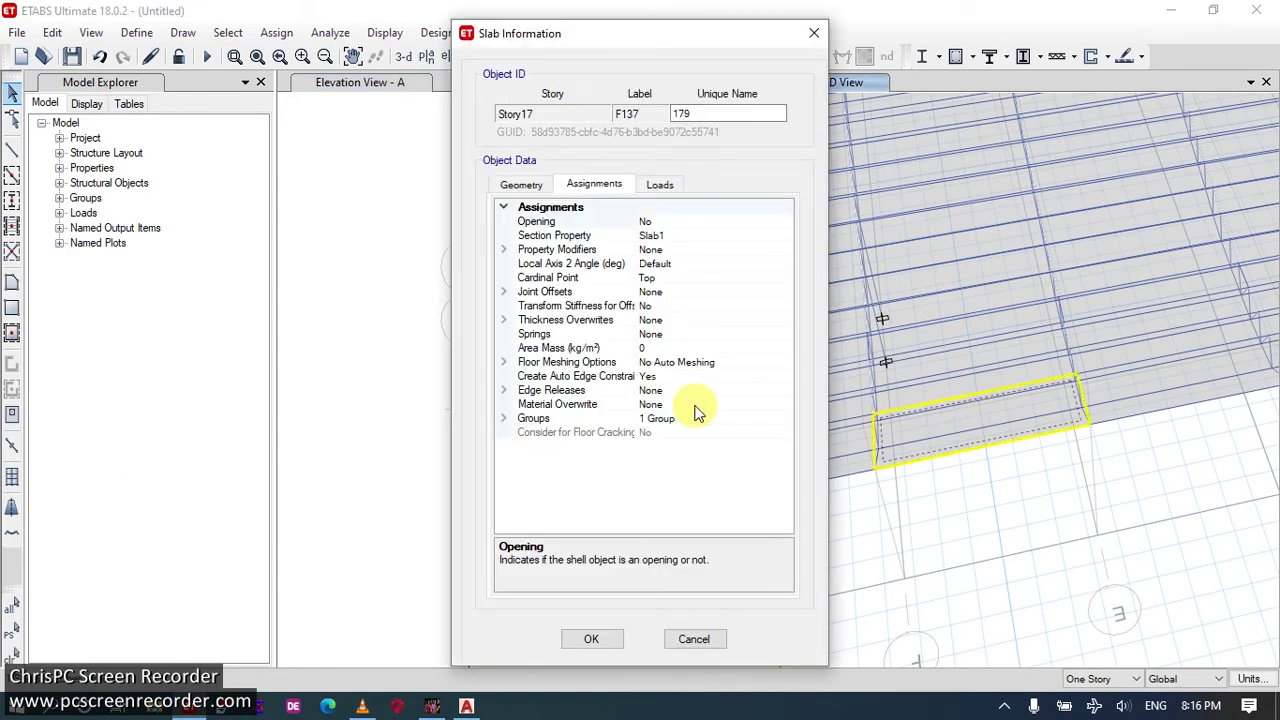
pyautogui.click(814, 33)
pyautogui.click(380, 266)
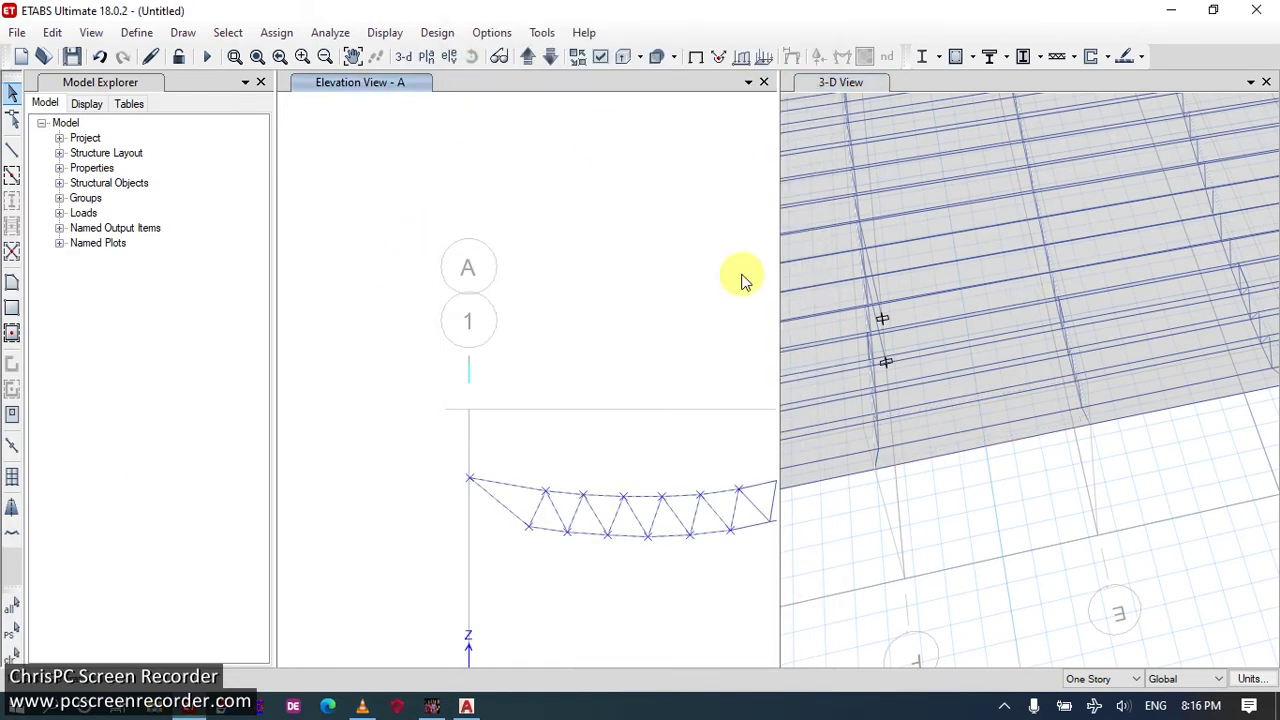
# Open the Slab1 slab section's property data for modification.
pyautogui.click(148, 33)
pyautogui.moveTo(275, 85)
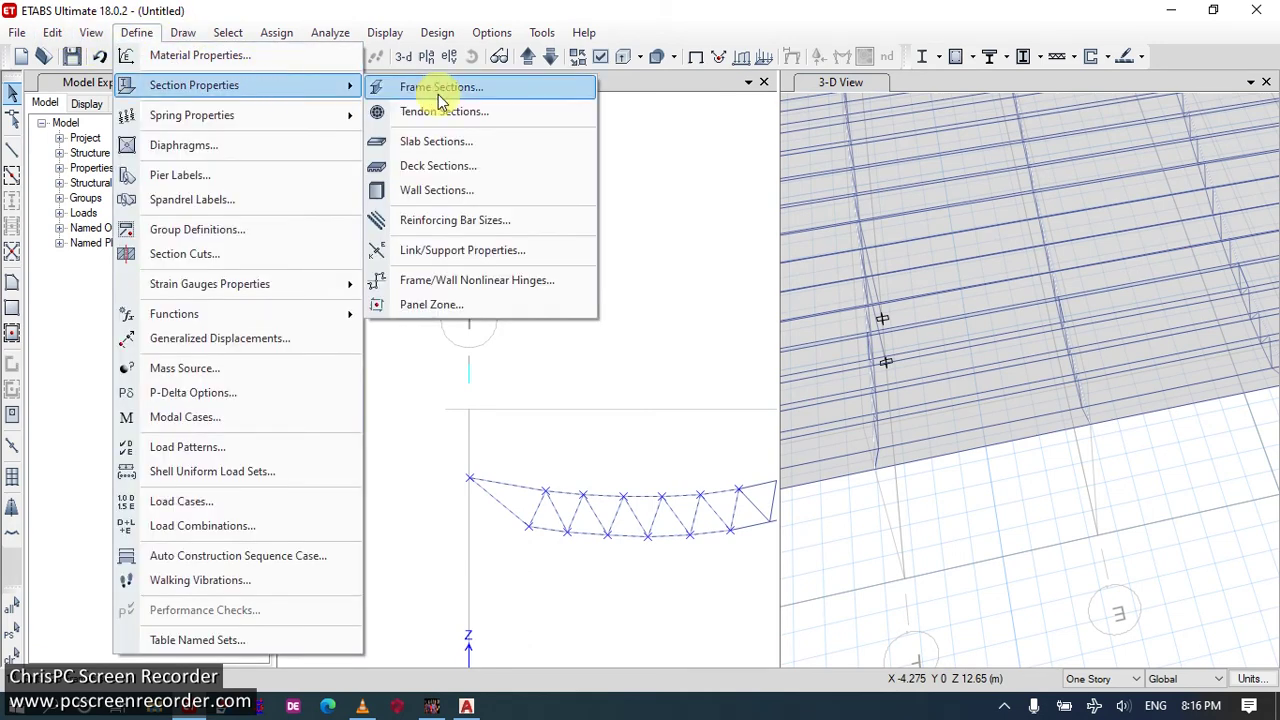
pyautogui.click(470, 141)
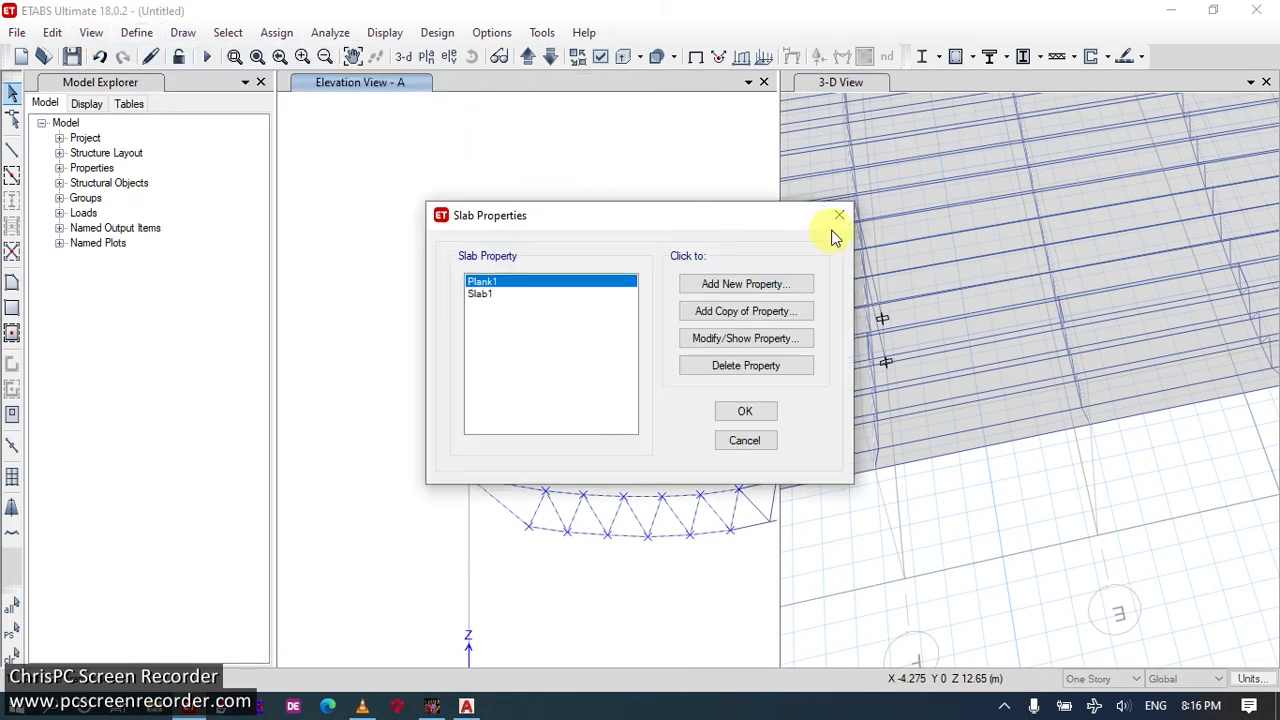
pyautogui.click(570, 294)
pyautogui.click(745, 339)
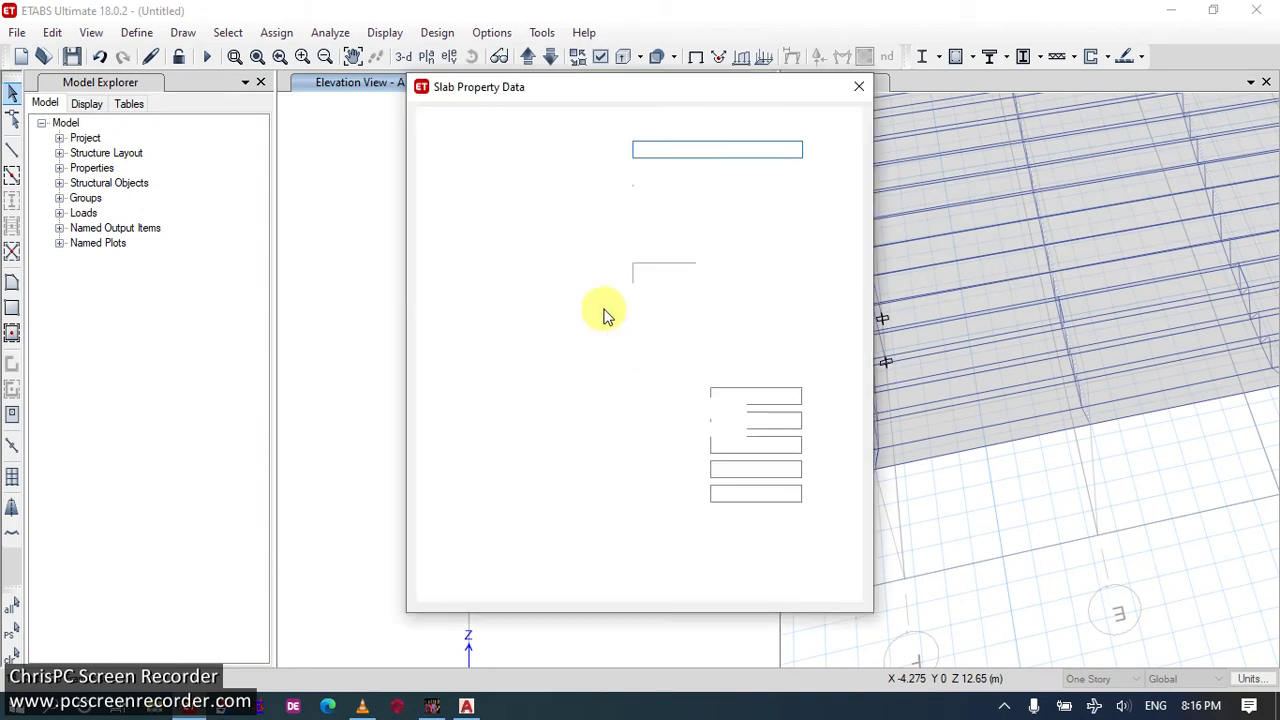
# Add a new Europe Concrete material of grade C12/15.
pyautogui.click(816, 178)
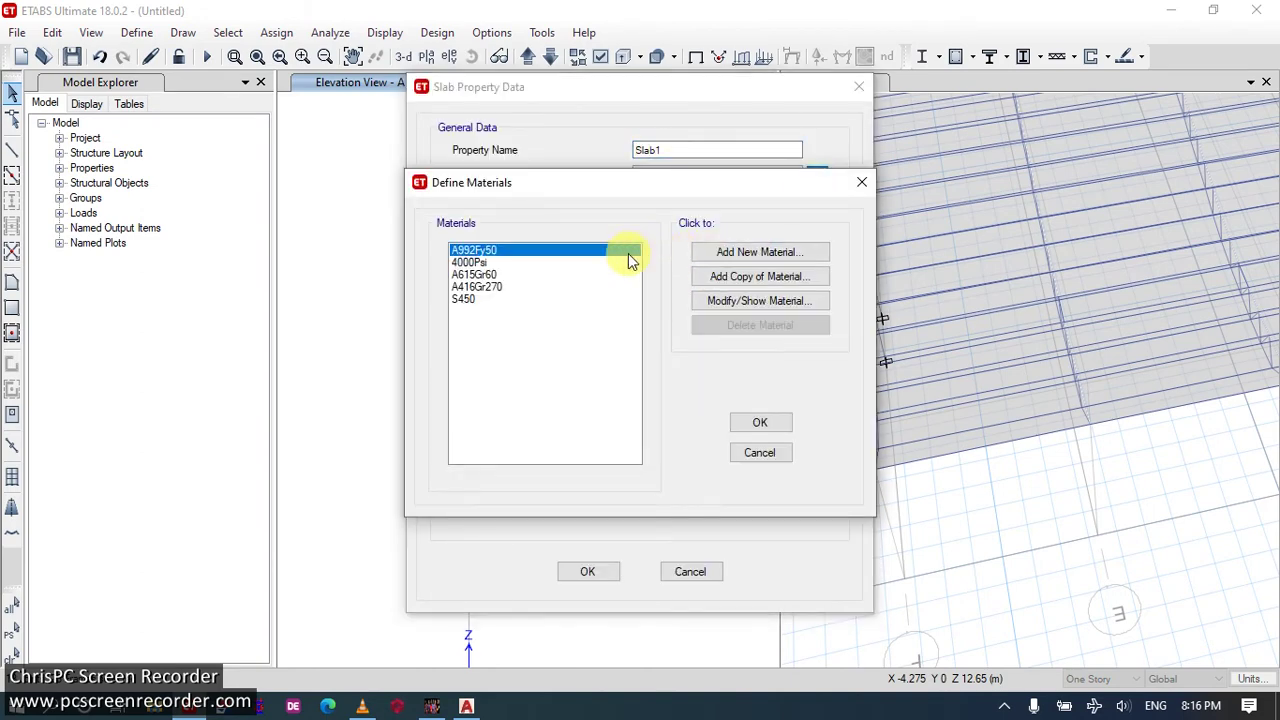
pyautogui.click(790, 254)
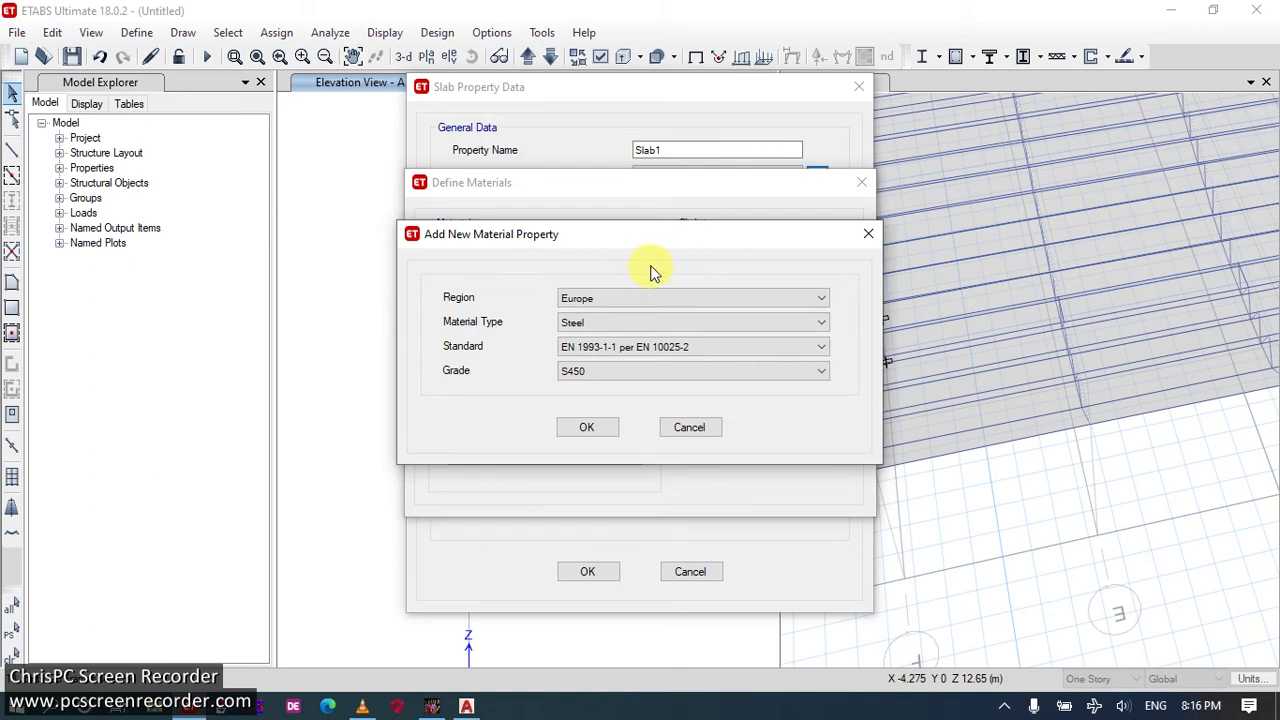
pyautogui.click(623, 324)
pyautogui.click(621, 363)
pyautogui.click(631, 366)
pyautogui.click(609, 388)
pyautogui.click(600, 429)
pyautogui.click(586, 594)
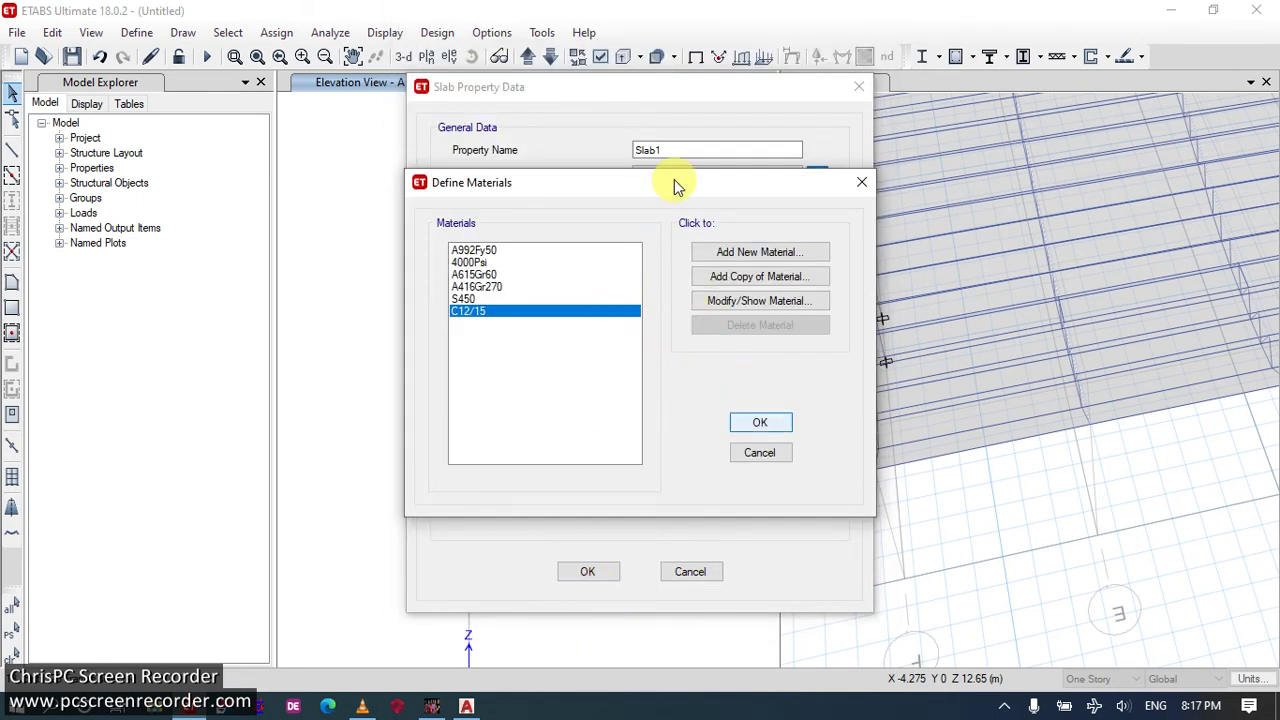
pyautogui.press('Return')
# Rename the slab ROOFING SHEET with C12/15 material and 100 mm thickness.
pyautogui.doubleClick(680, 149)
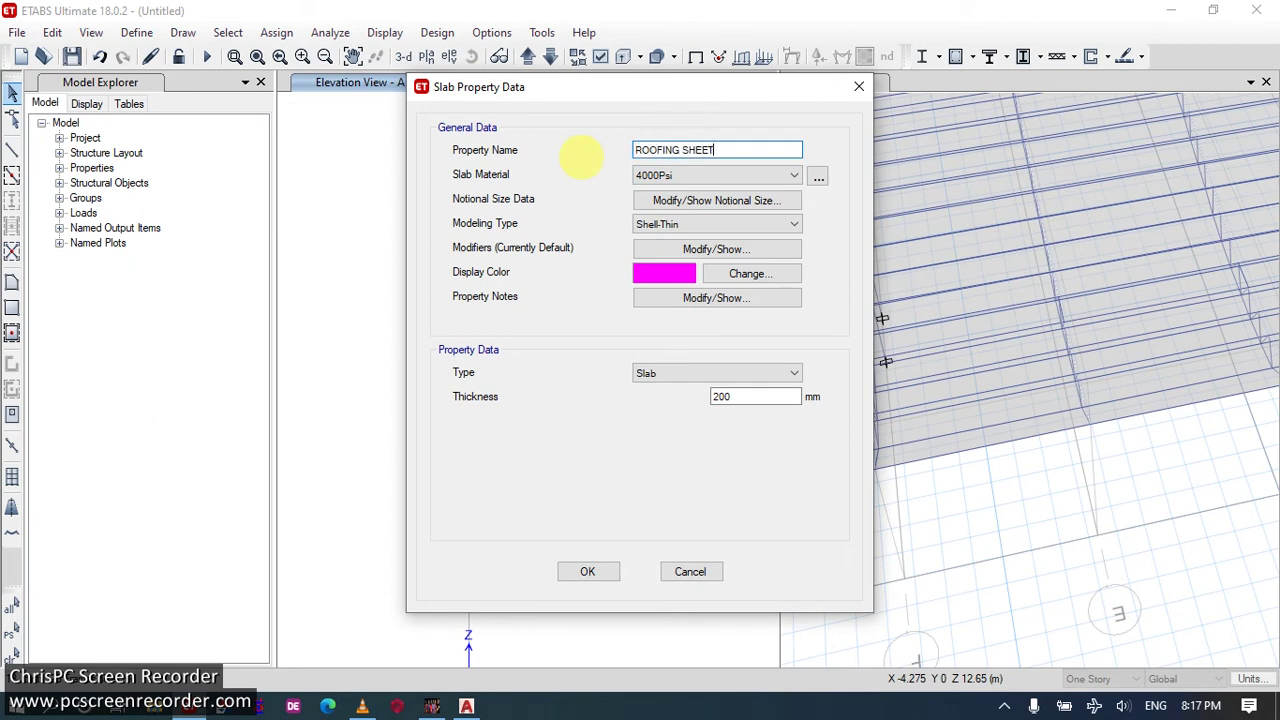
pyautogui.click(652, 177)
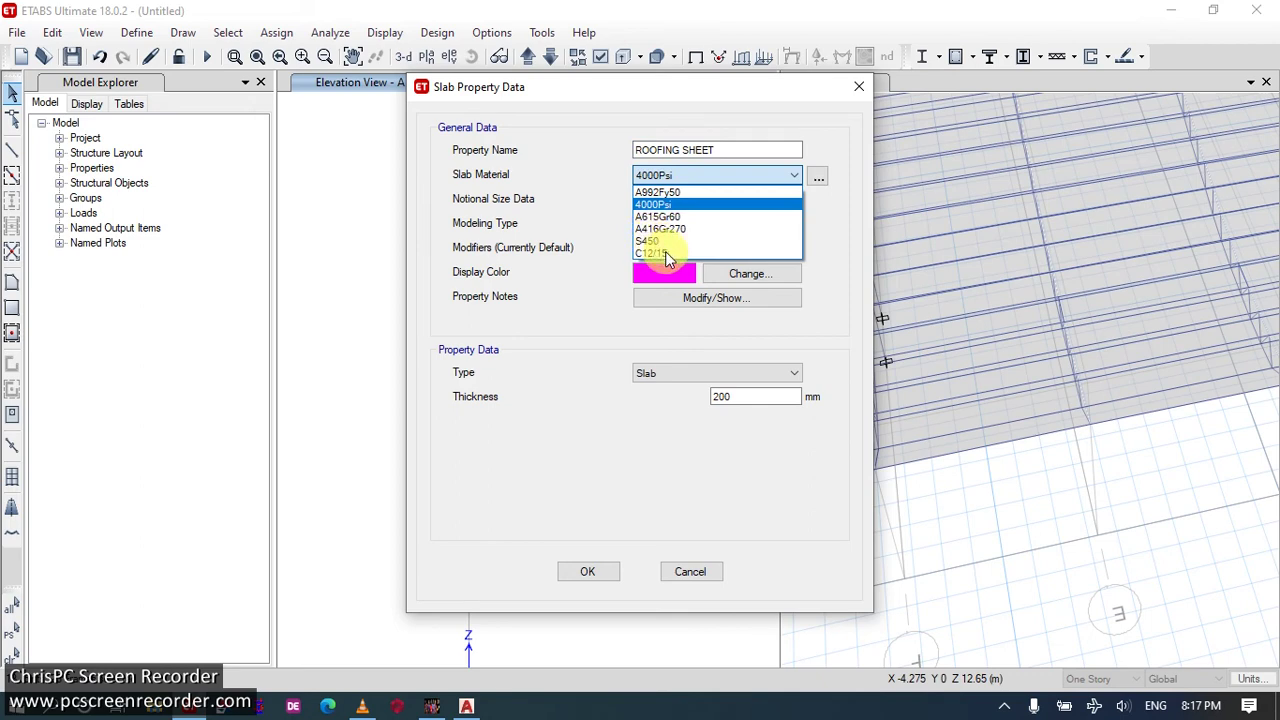
pyautogui.click(666, 254)
pyautogui.moveTo(740, 396); pyautogui.dragTo(643, 397)
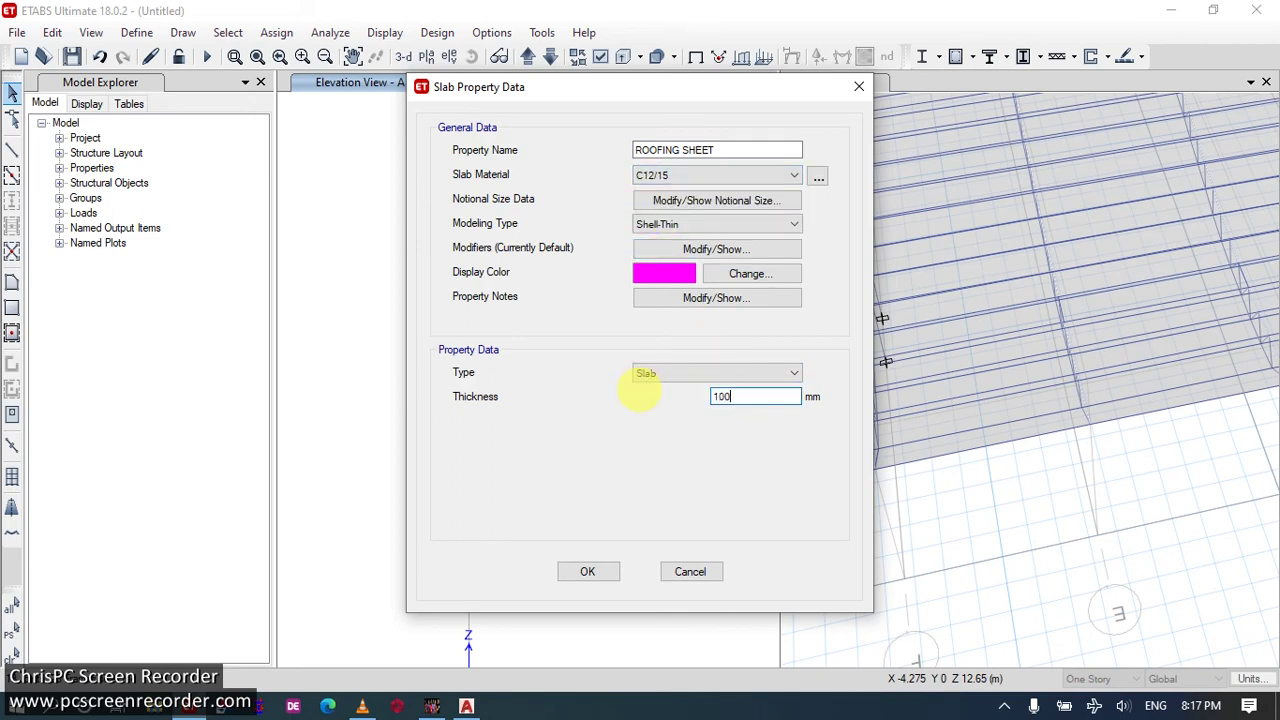
pyautogui.click(584, 573)
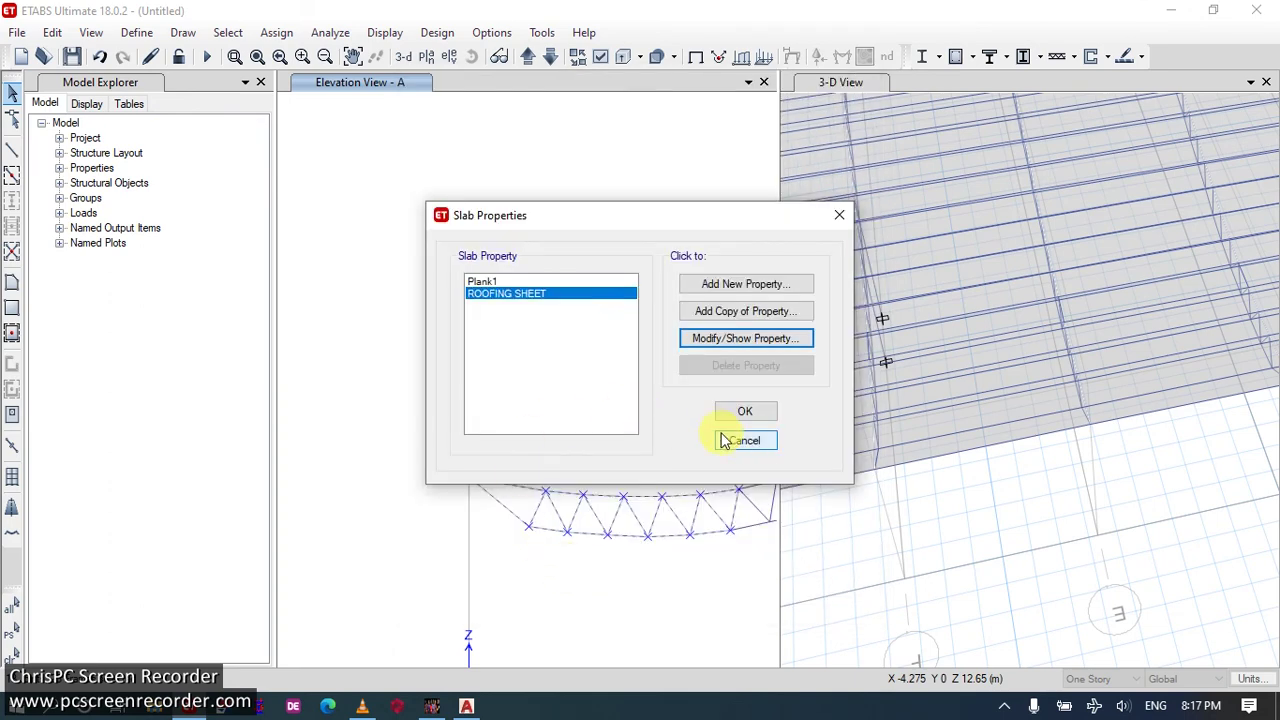
pyautogui.press('Return')
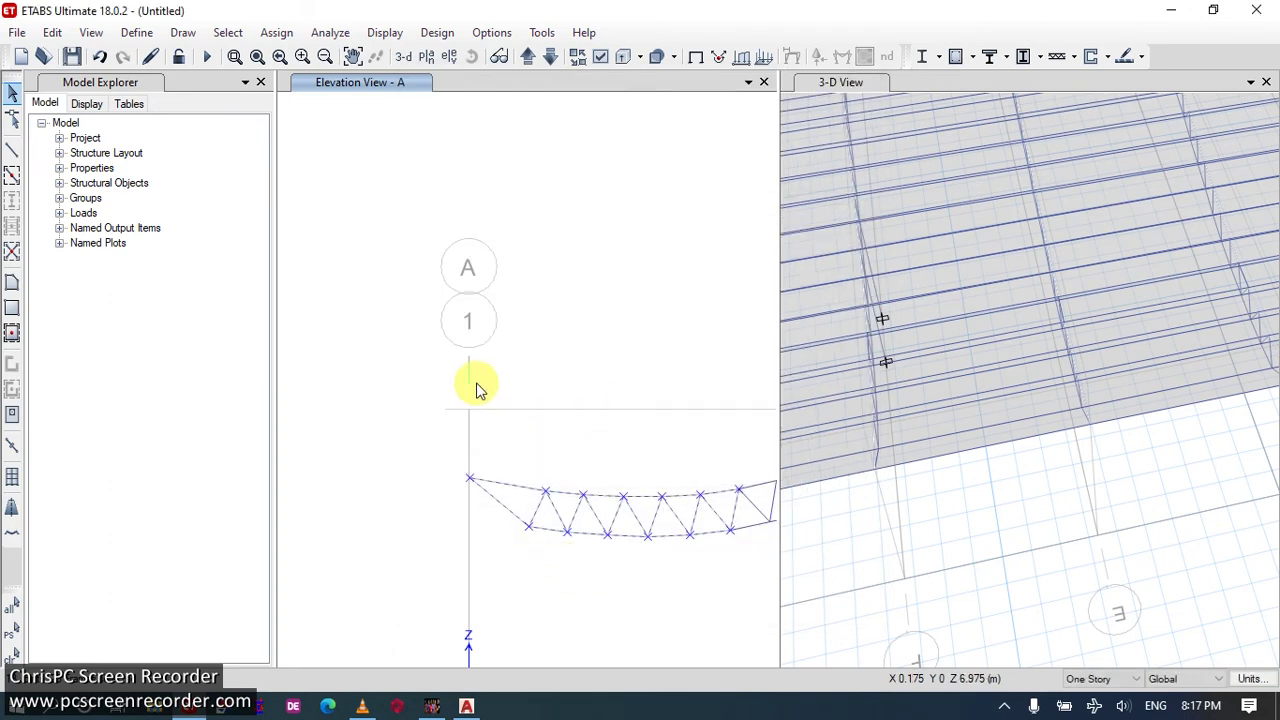
pyautogui.rightClick(982, 433)
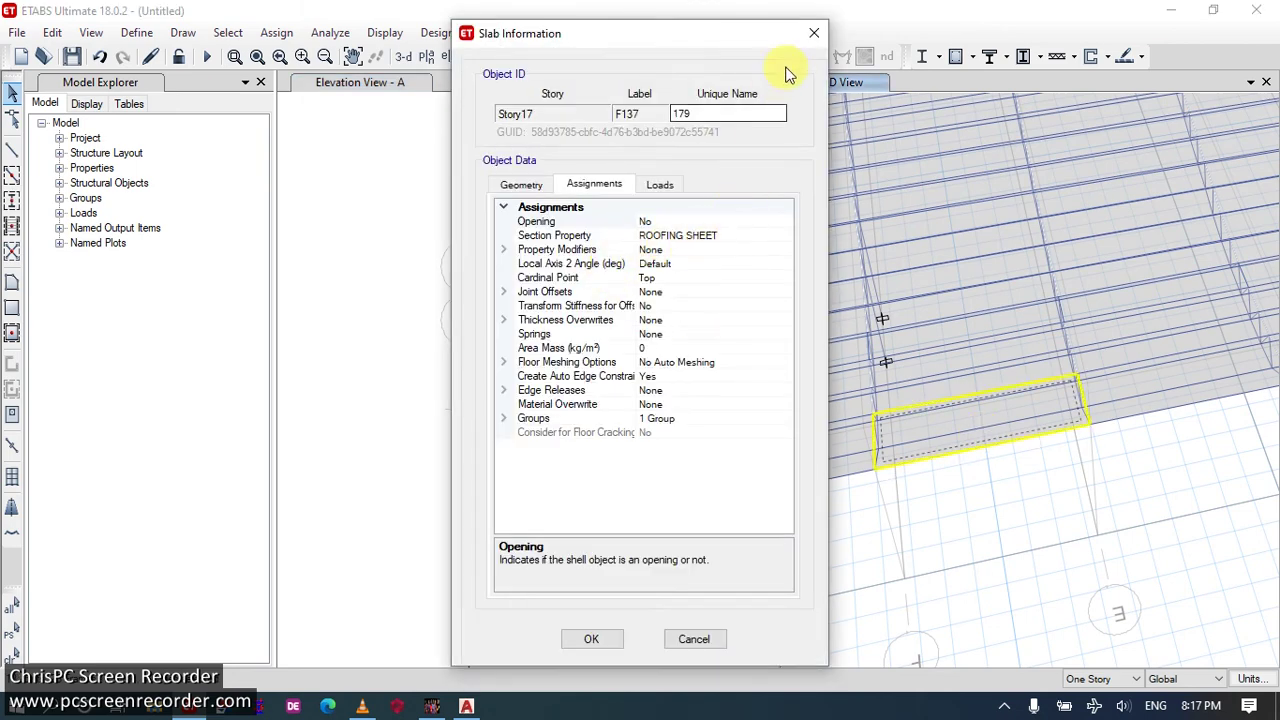
pyautogui.click(515, 184)
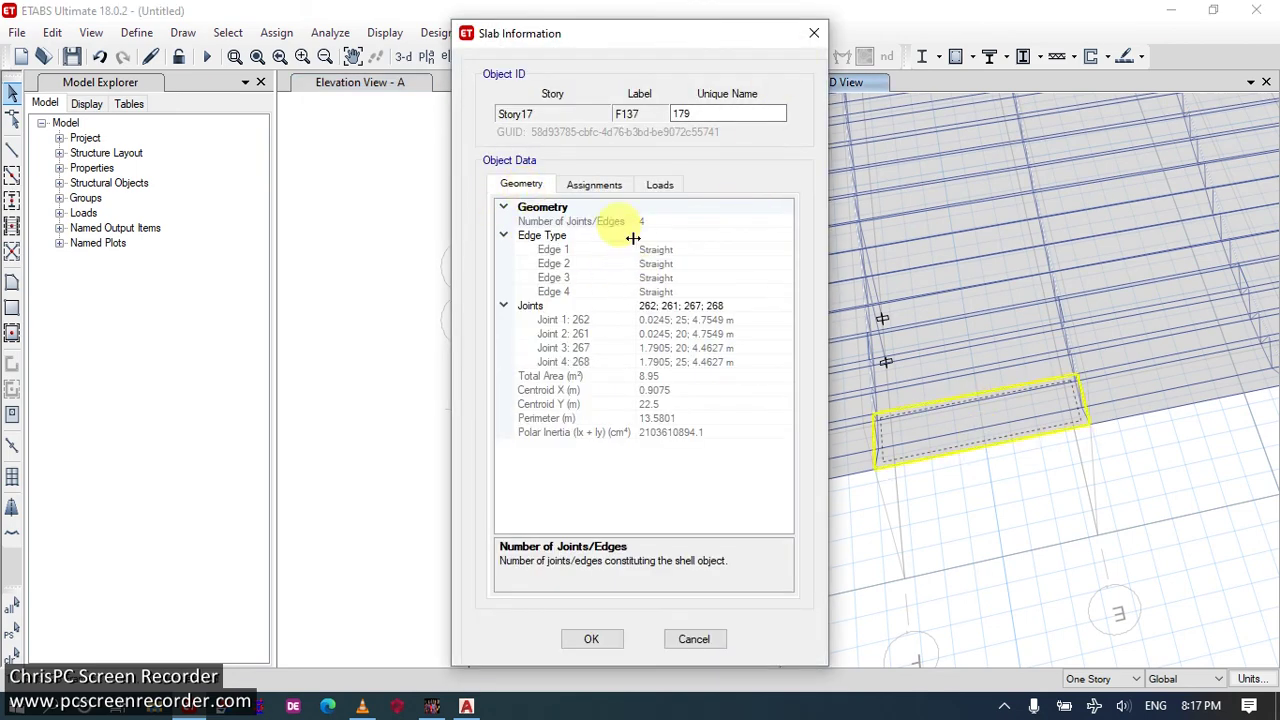
pyautogui.click(814, 34)
pyautogui.click(702, 338)
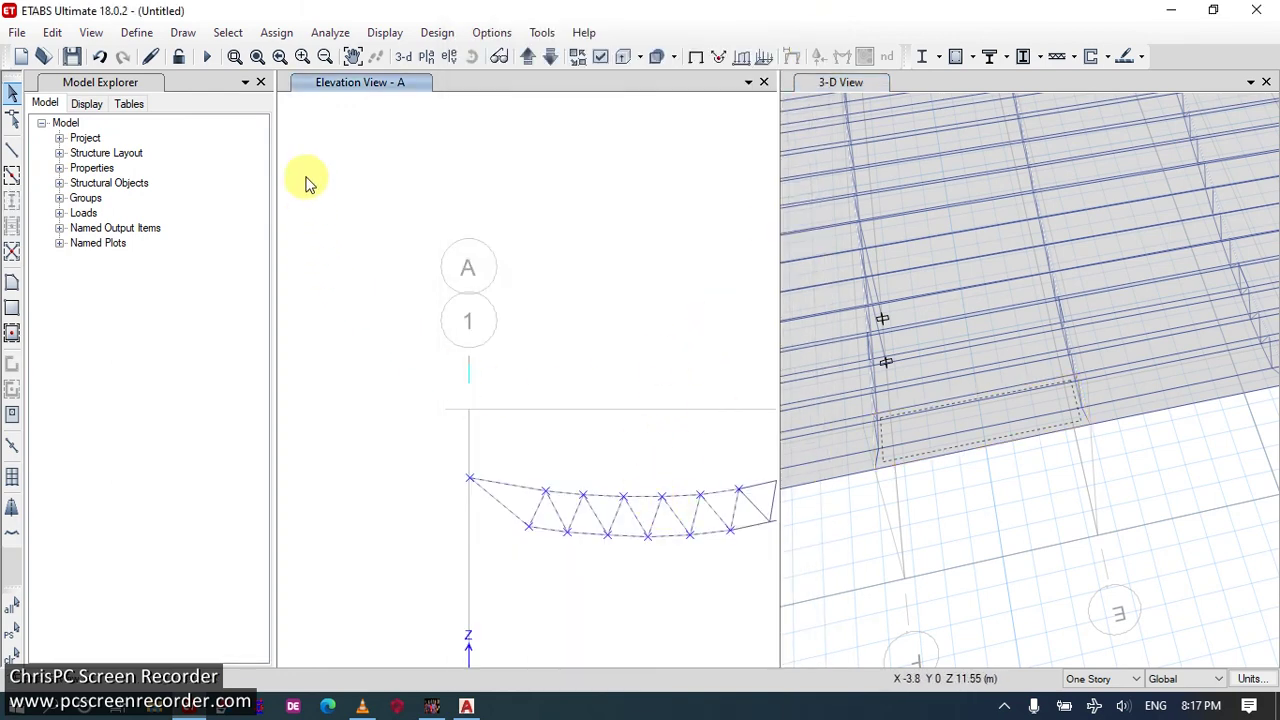
# Reset the 3-D pane to the default view and display elevation A in the elevation pane.
pyautogui.click(960, 530)
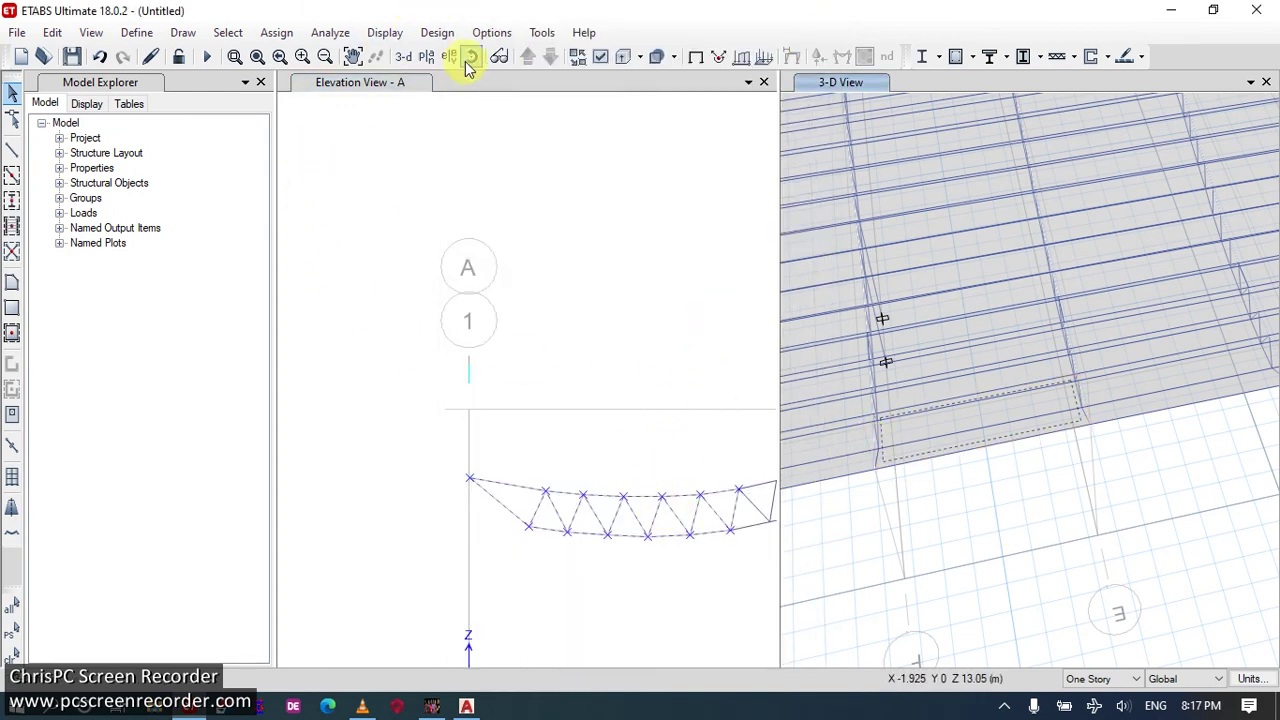
pyautogui.click(403, 56)
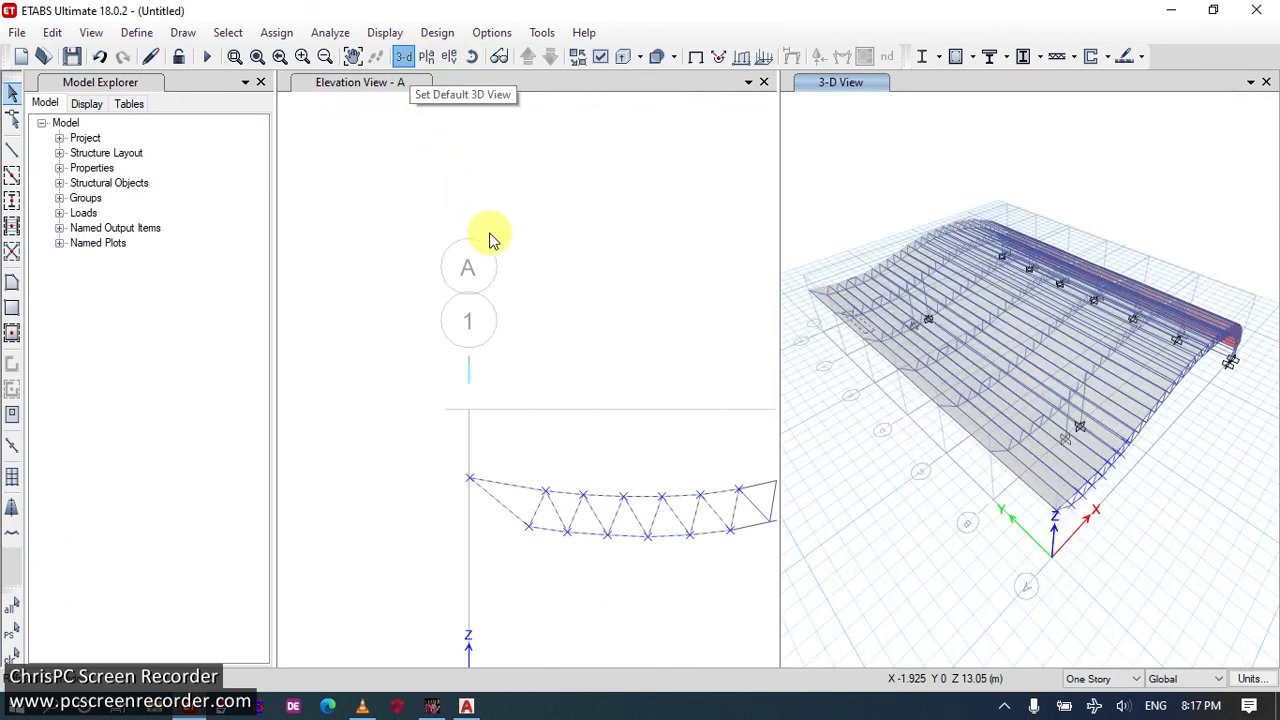
pyautogui.click(556, 264)
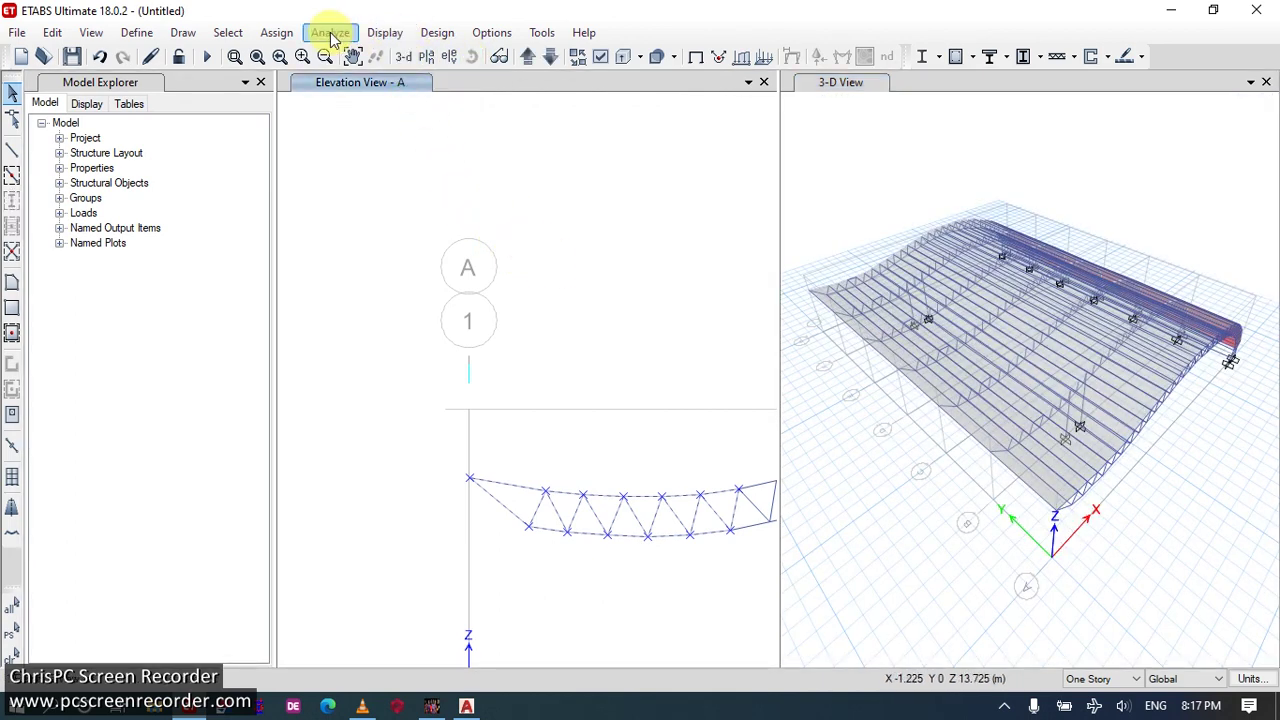
pyautogui.click(450, 56)
pyautogui.click(463, 269)
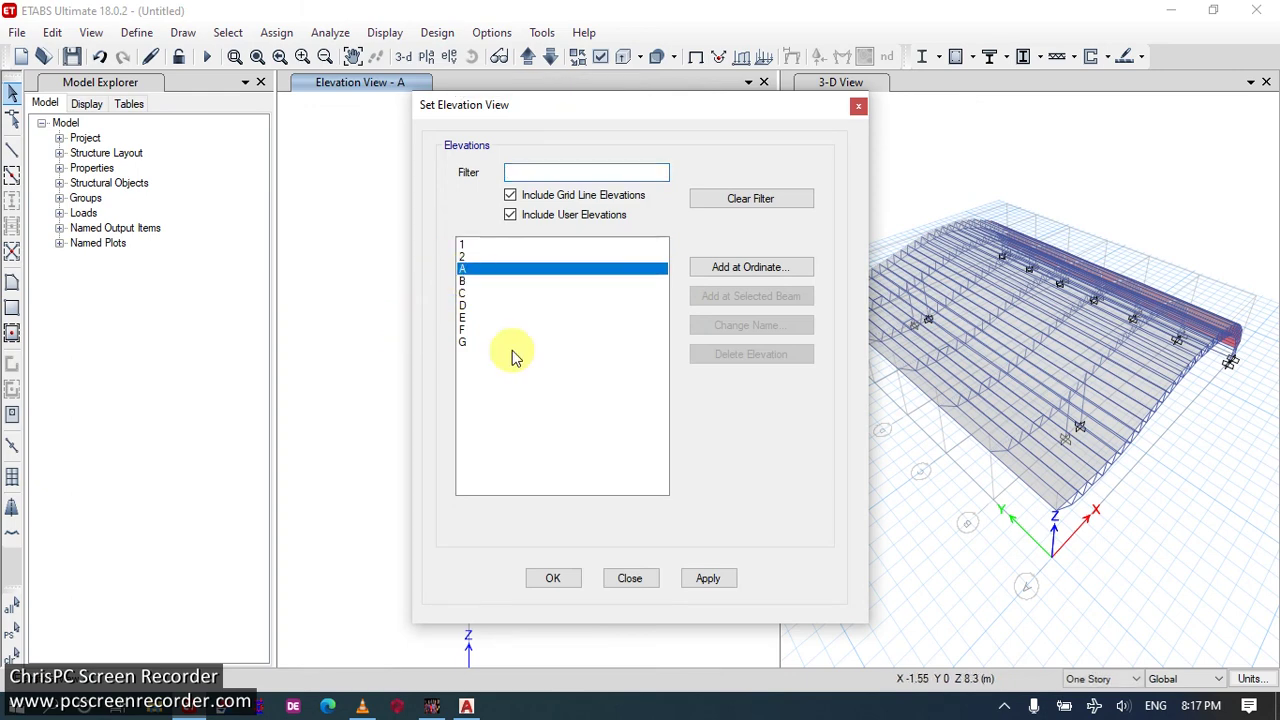
pyautogui.click(705, 580)
pyautogui.click(552, 582)
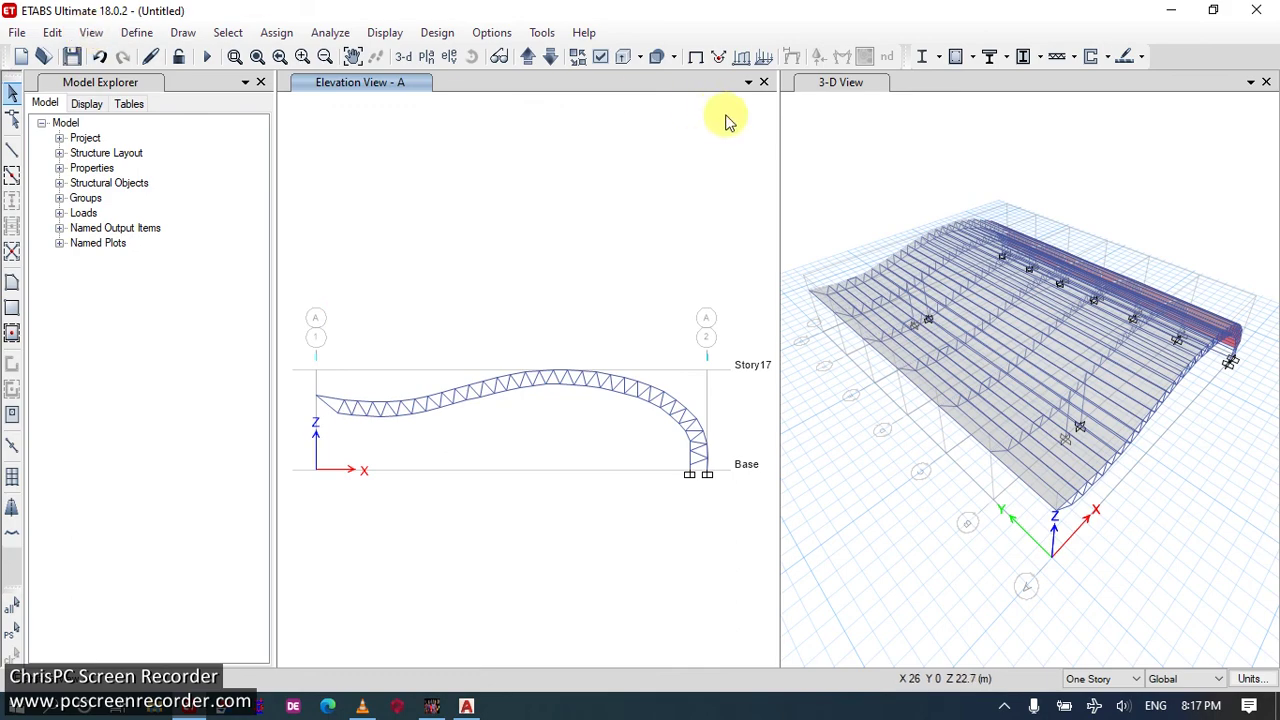
pyautogui.click(983, 207)
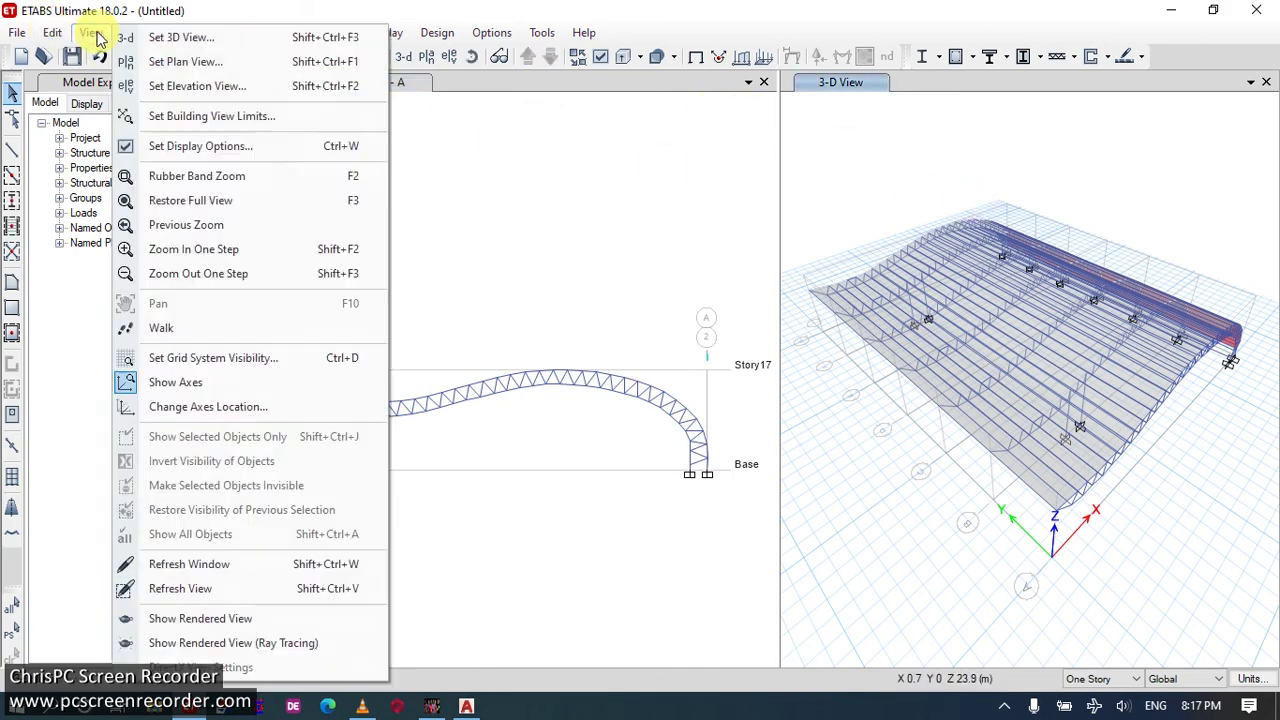